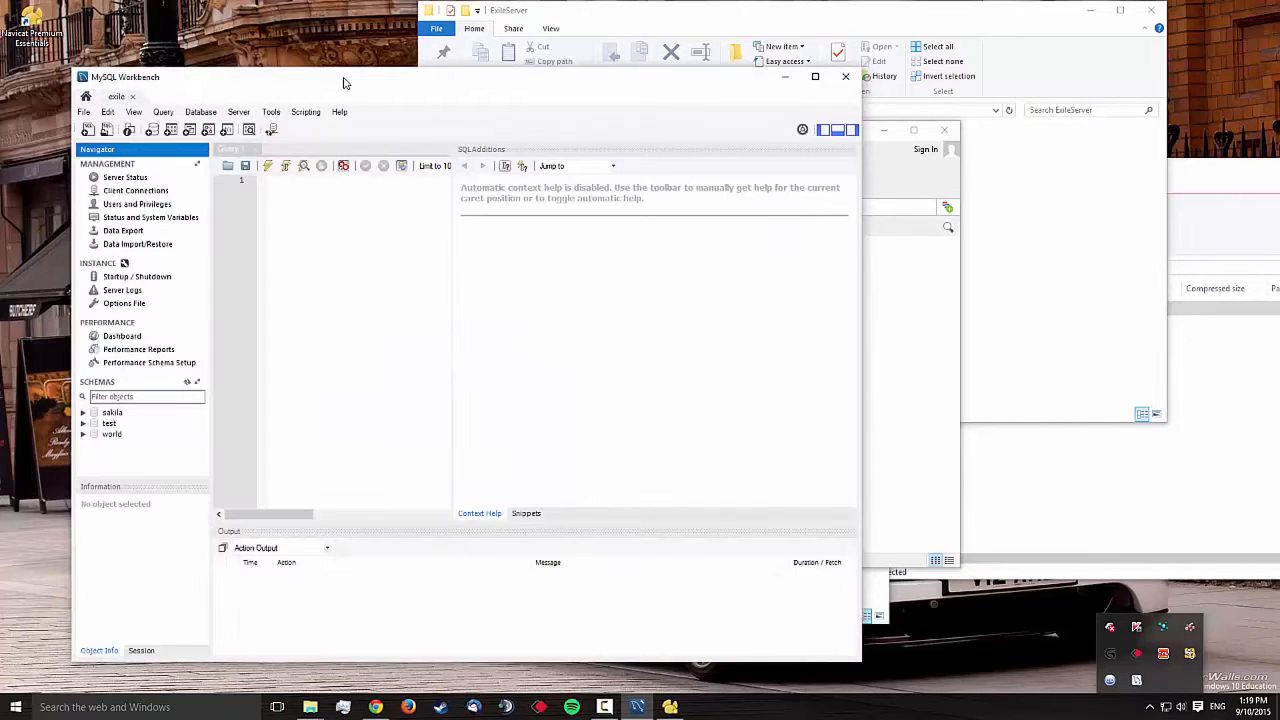
Open exile.sql from Desktop\ExileServer with File > Open SQL Script
key("alt")
key("Return")
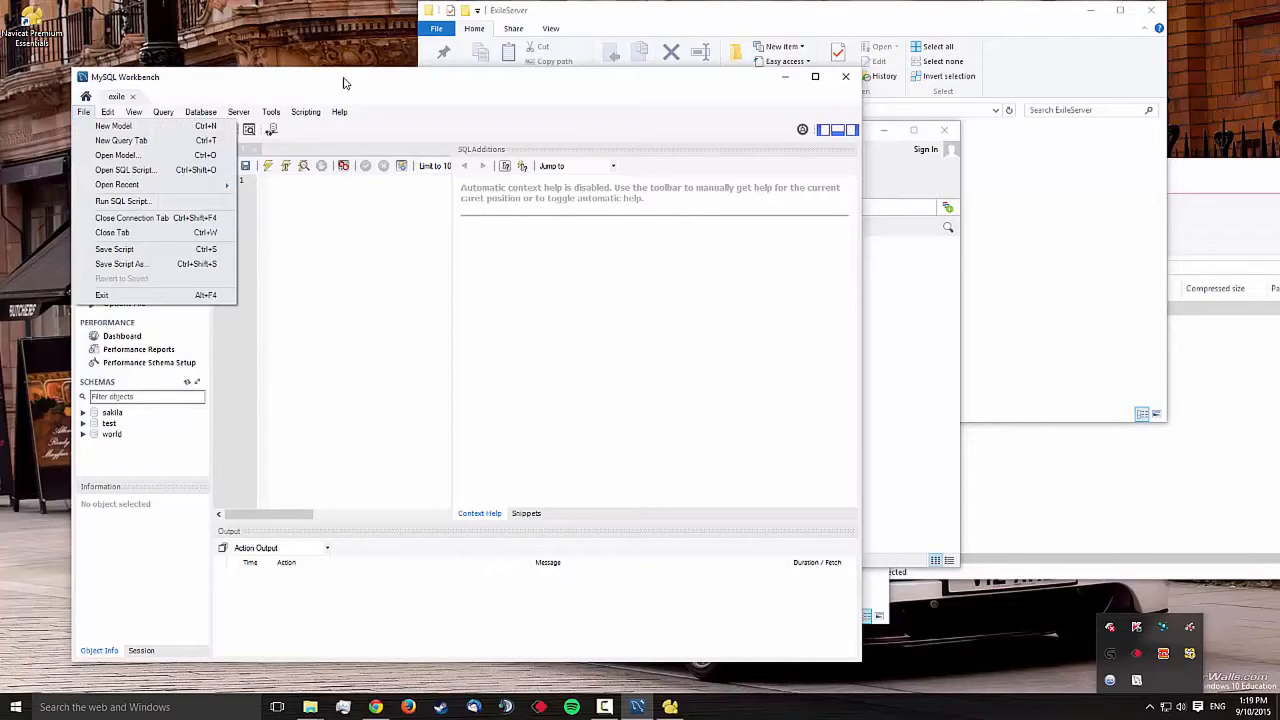
key("Down")
key("Down")
key("Down")
key("Down")
key("Return")
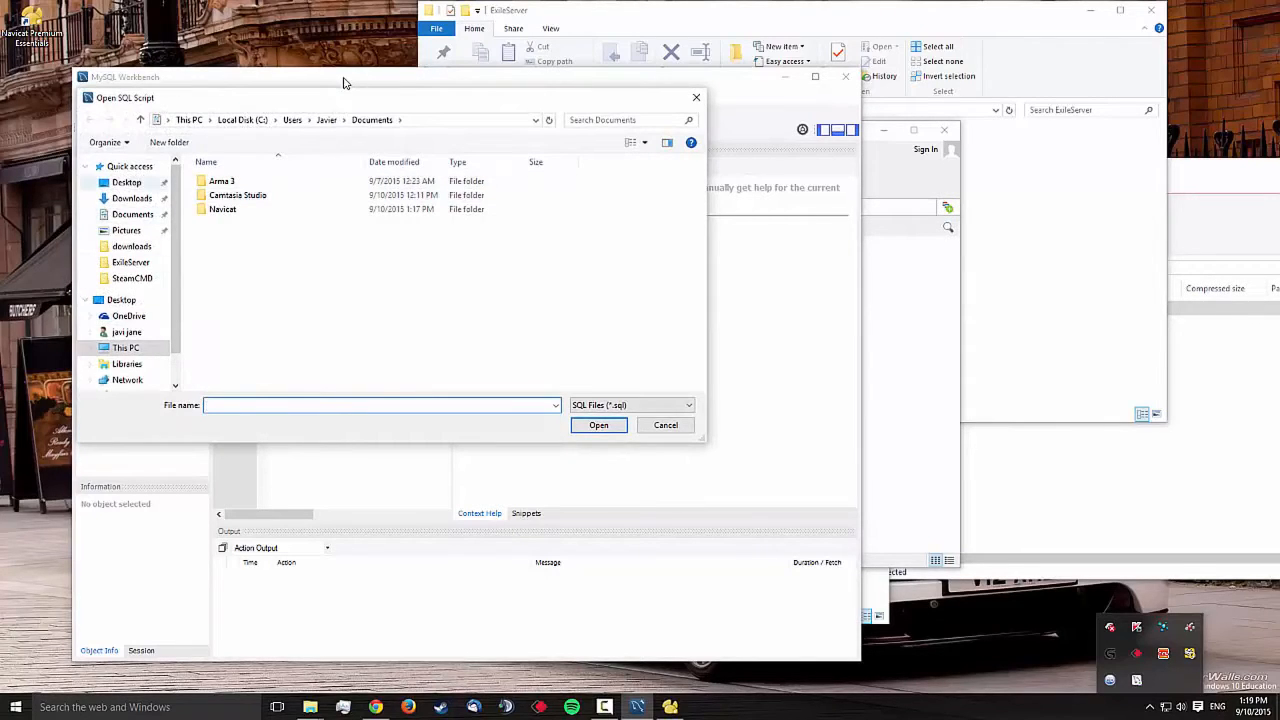
left_click(127, 182)
double_click(229, 181)
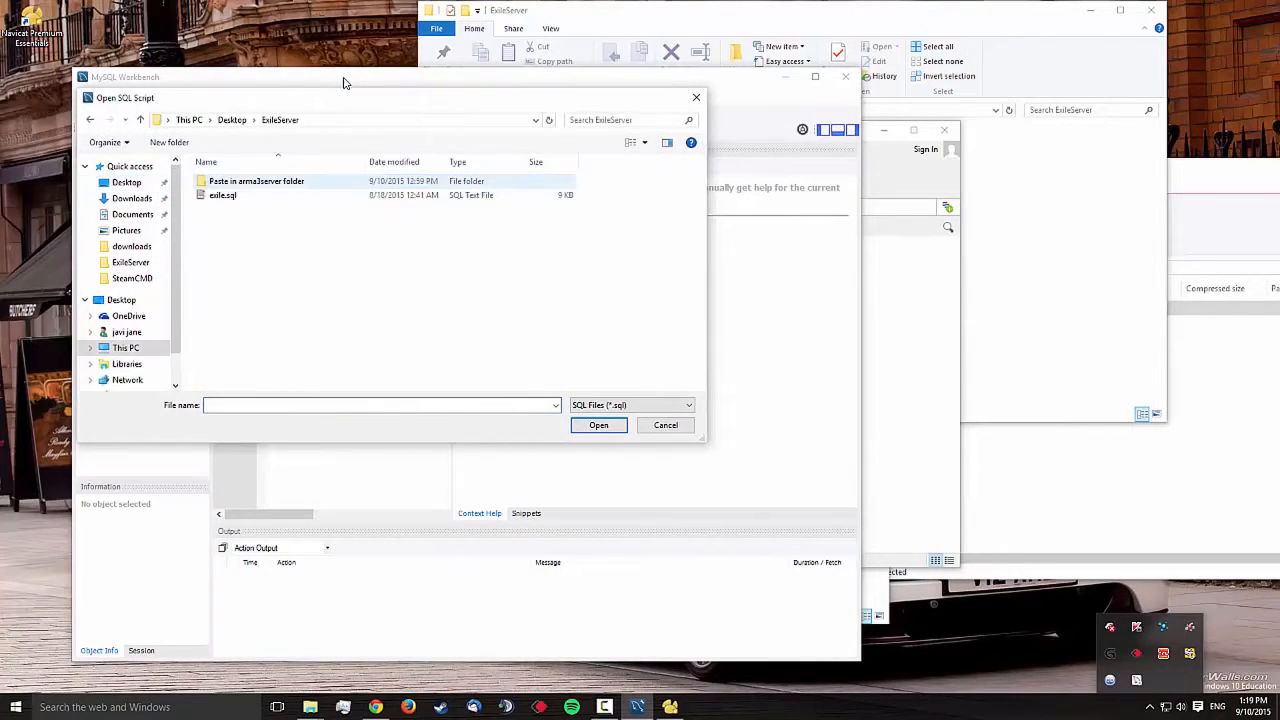
double_click(223, 195)
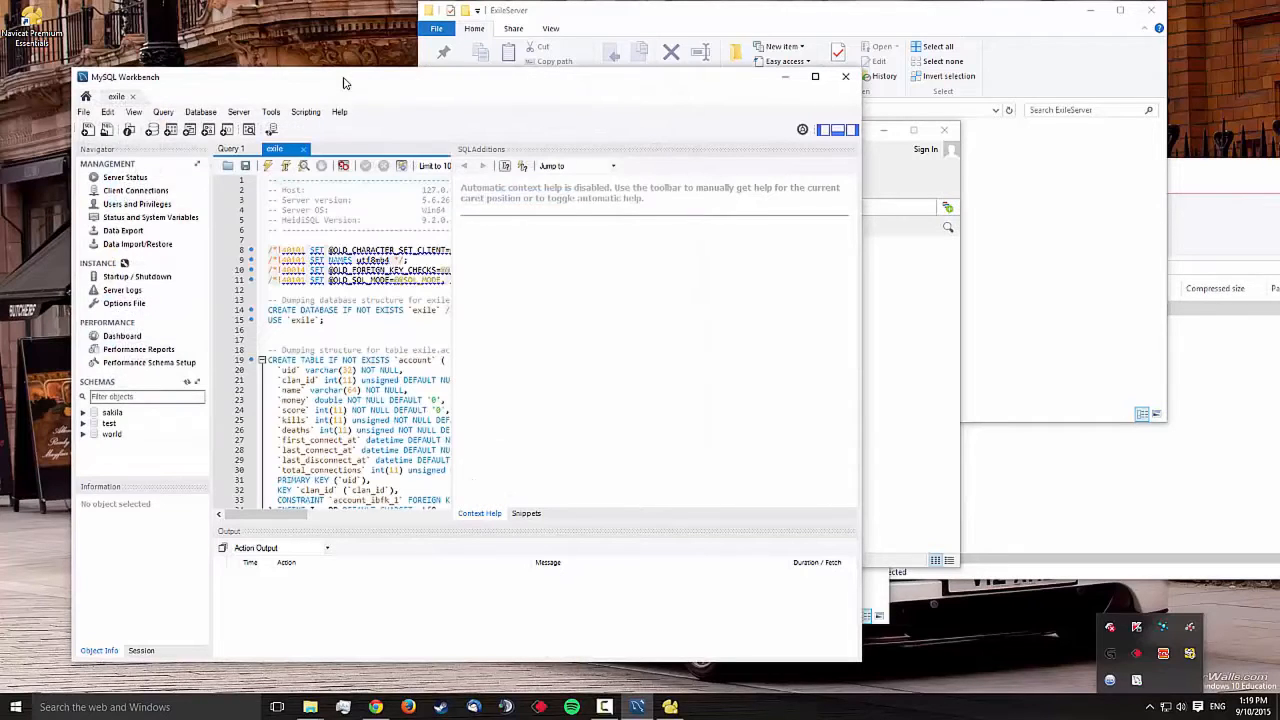
Execute the whole exile.sql script so all 16 CREATE TABLE and SET actions succeed
scroll(343, 343, "down", 4)
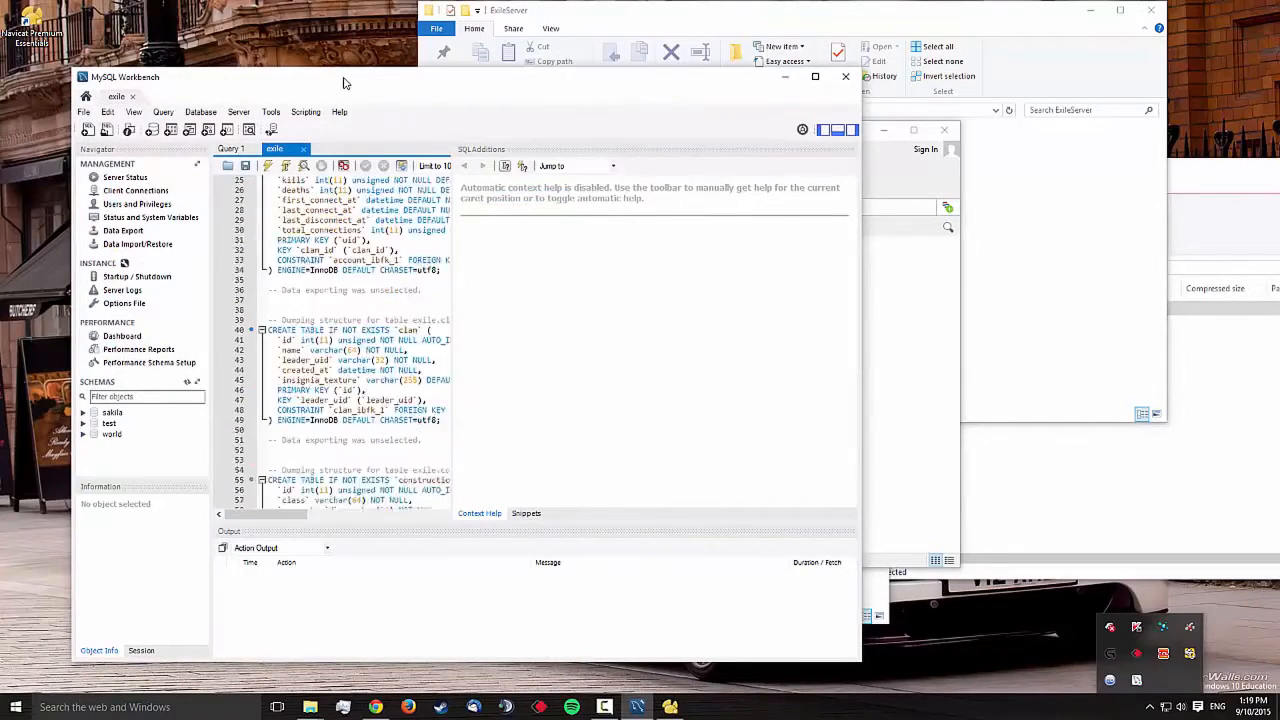
scroll(343, 343, "up", 4)
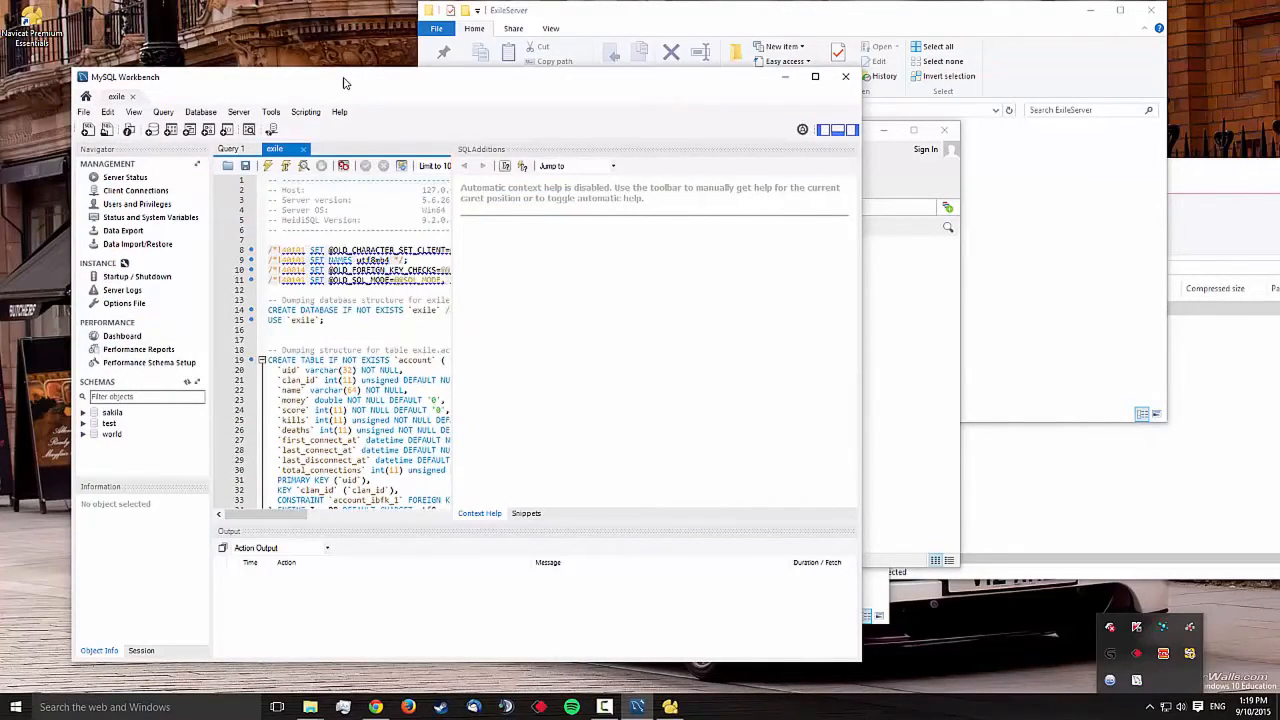
mouse_move(266, 514)
left_mouse_down()
mouse_move(326, 514)
mouse_move(257, 514)
left_mouse_up()
left_click(268, 166)
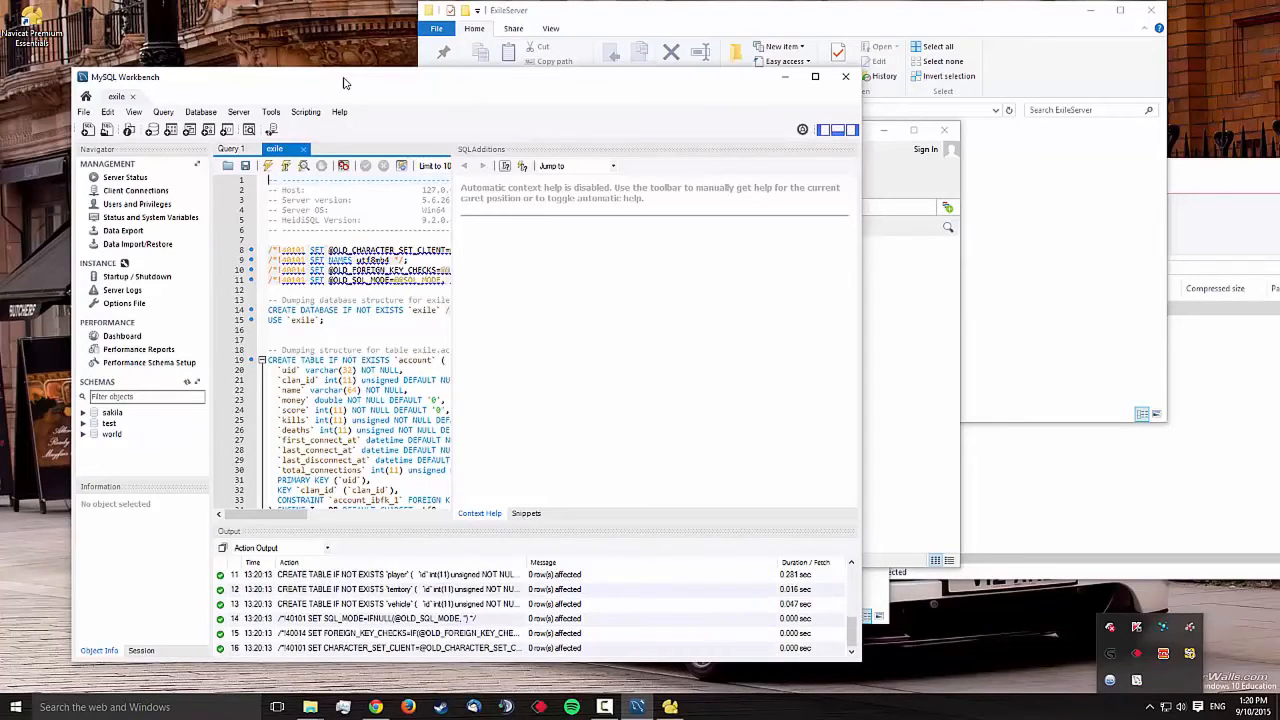
Refresh all schemas, select the new exile schema, and bring Navicat forward
right_click(164, 460)
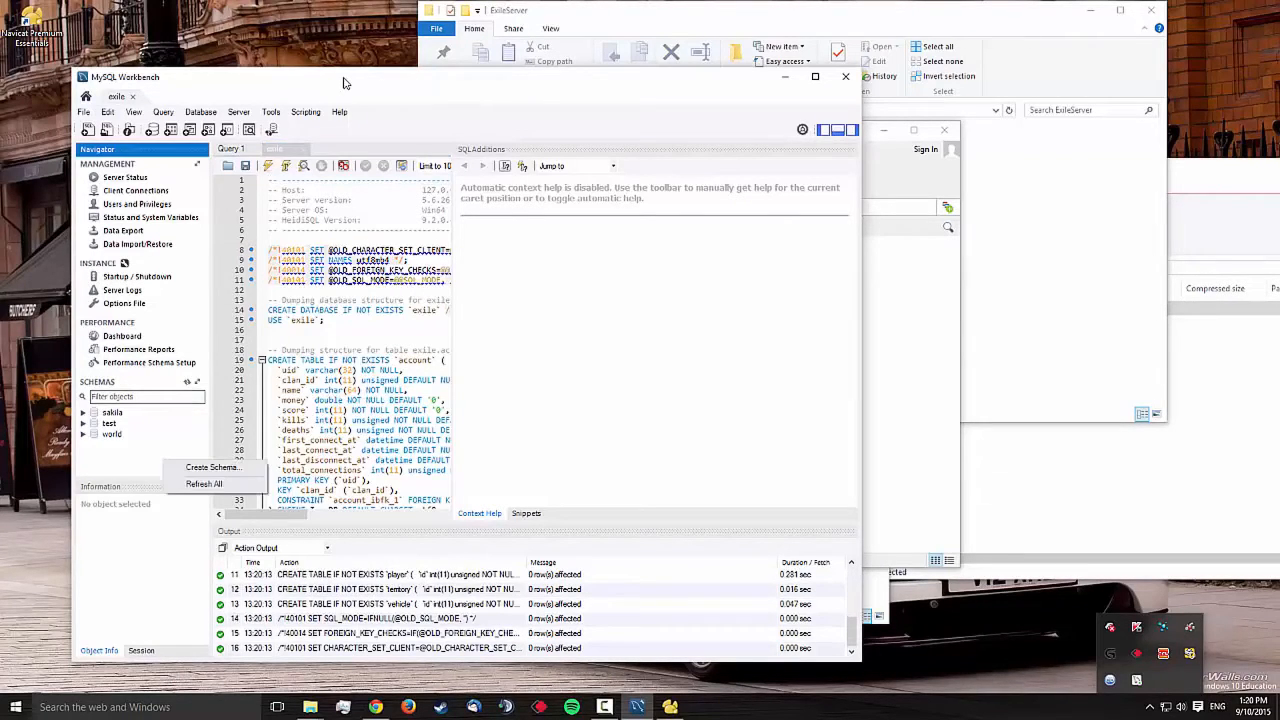
left_click(204, 484)
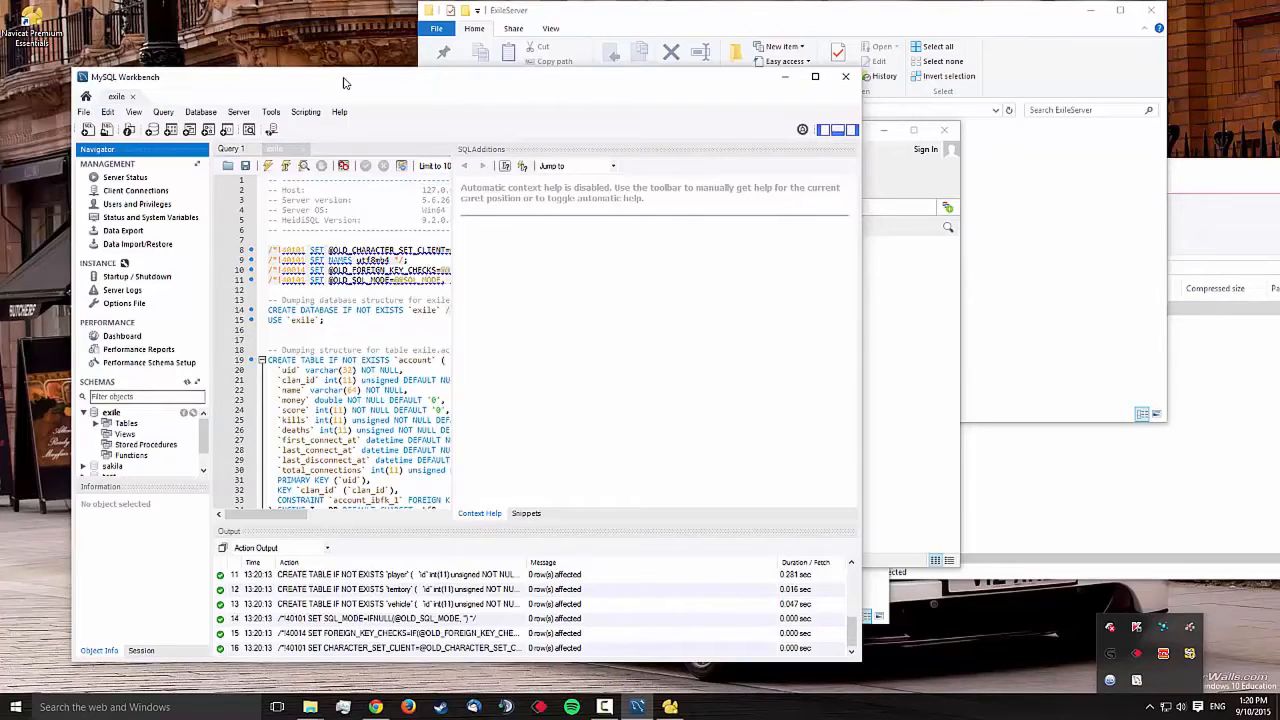
scroll(140, 440, "down", 1)
scroll(140, 440, "up", 1)
left_click(111, 412)
scroll(140, 440, "down", 1)
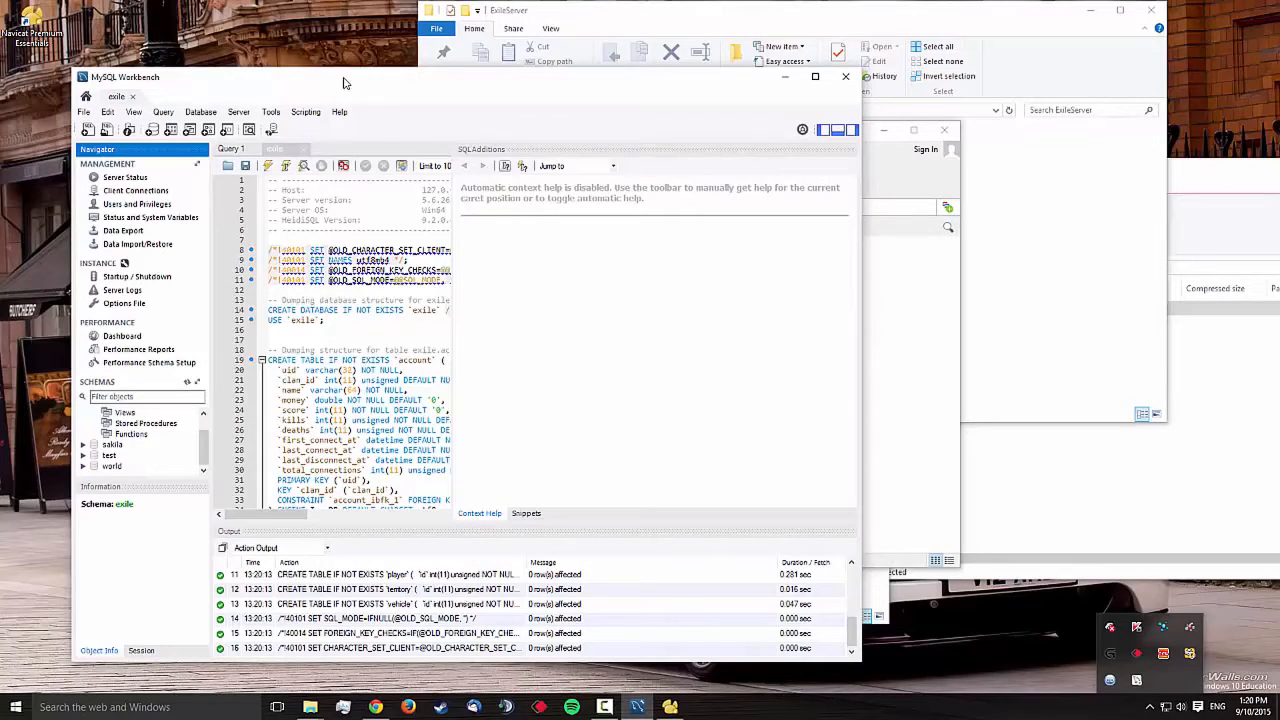
left_click(910, 310)
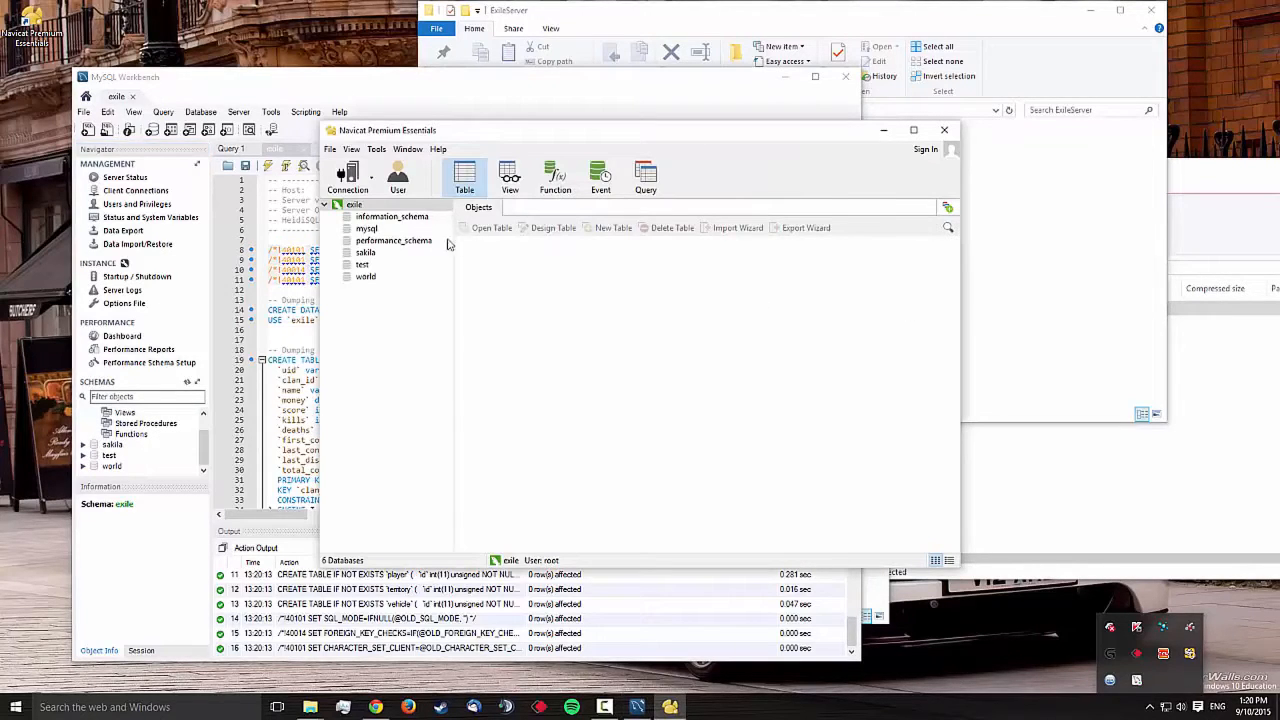
Refresh the connection, open the exile database, and view the empty player and account tables
right_click(400, 357)
left_click(430, 551)
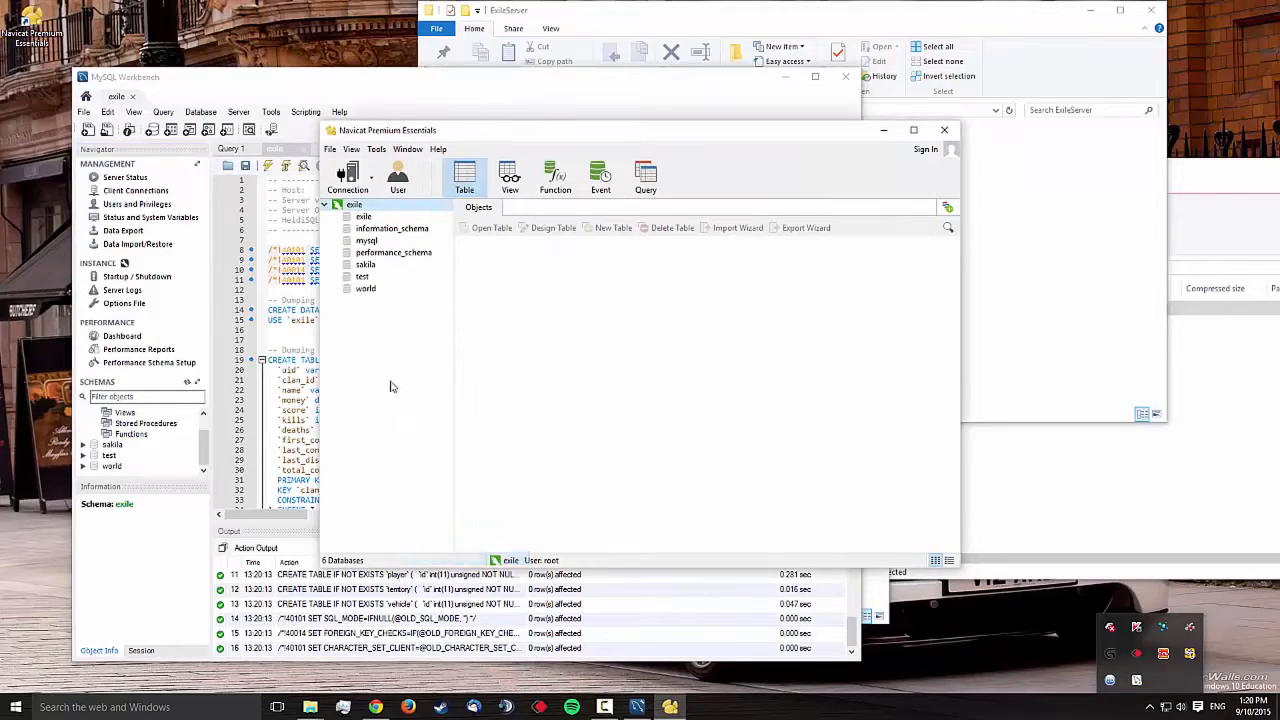
double_click(366, 217)
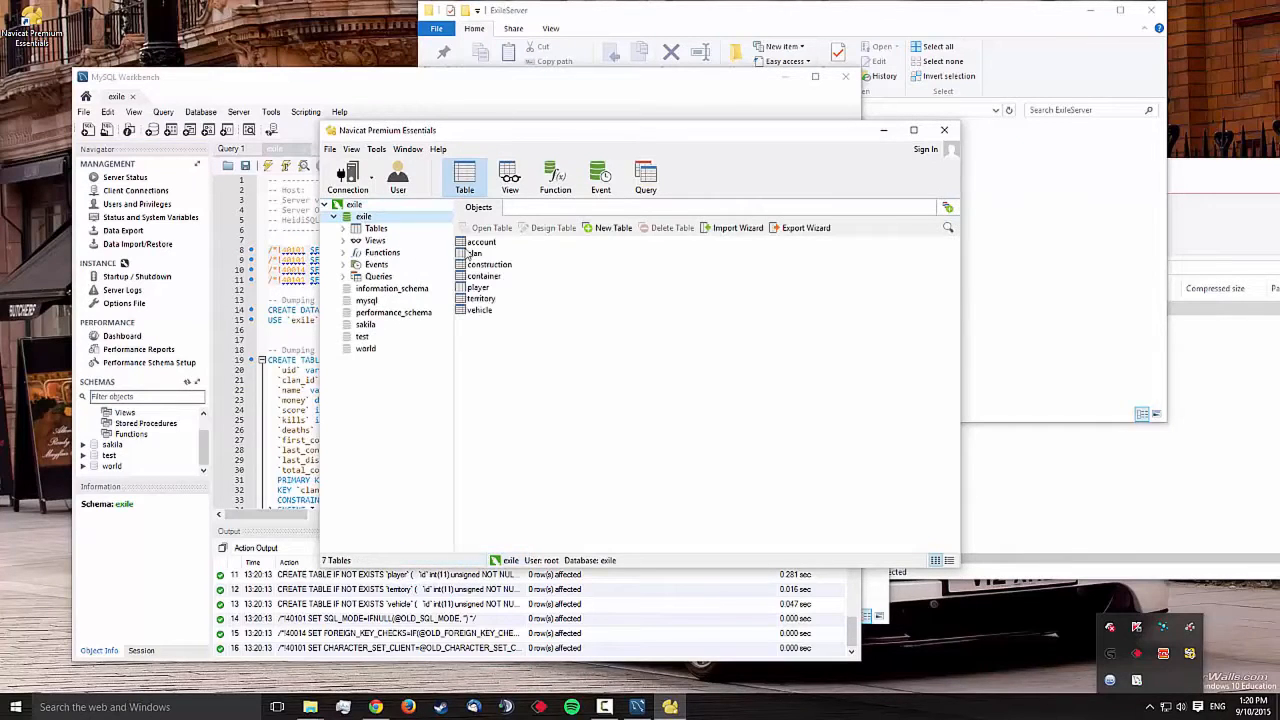
left_click(476, 287)
double_click(476, 287)
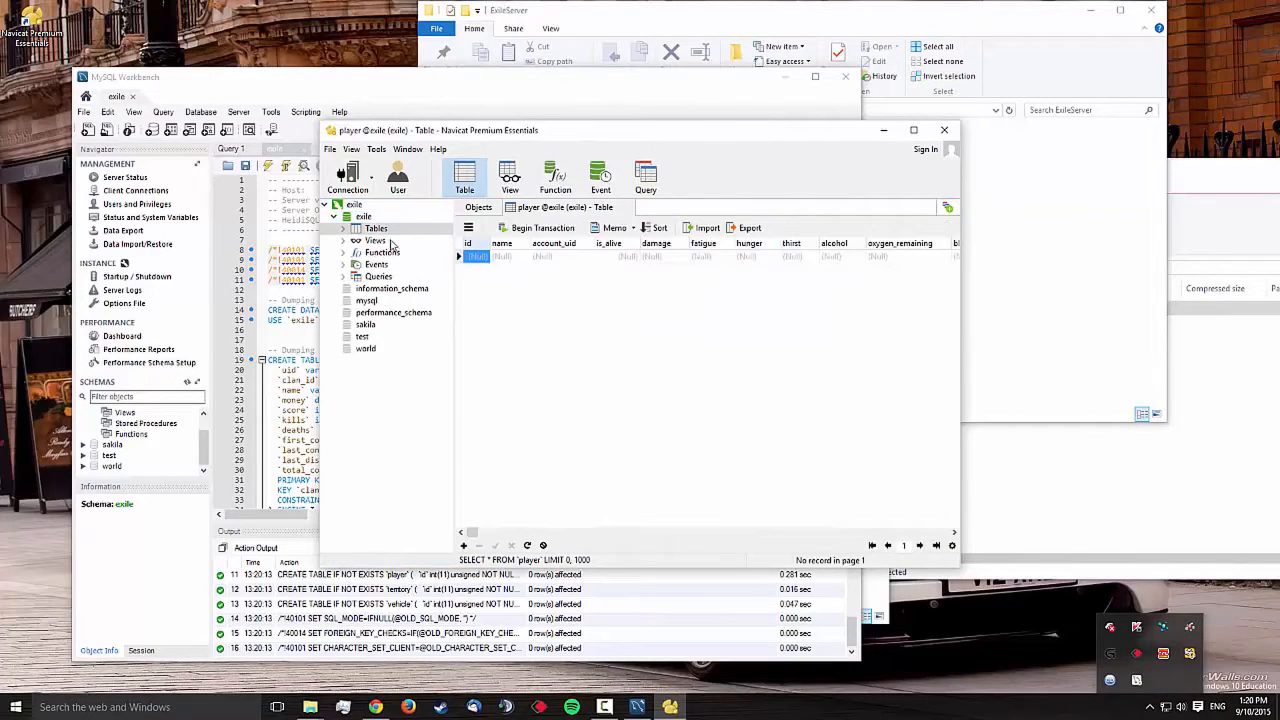
double_click(378, 231)
double_click(380, 243)
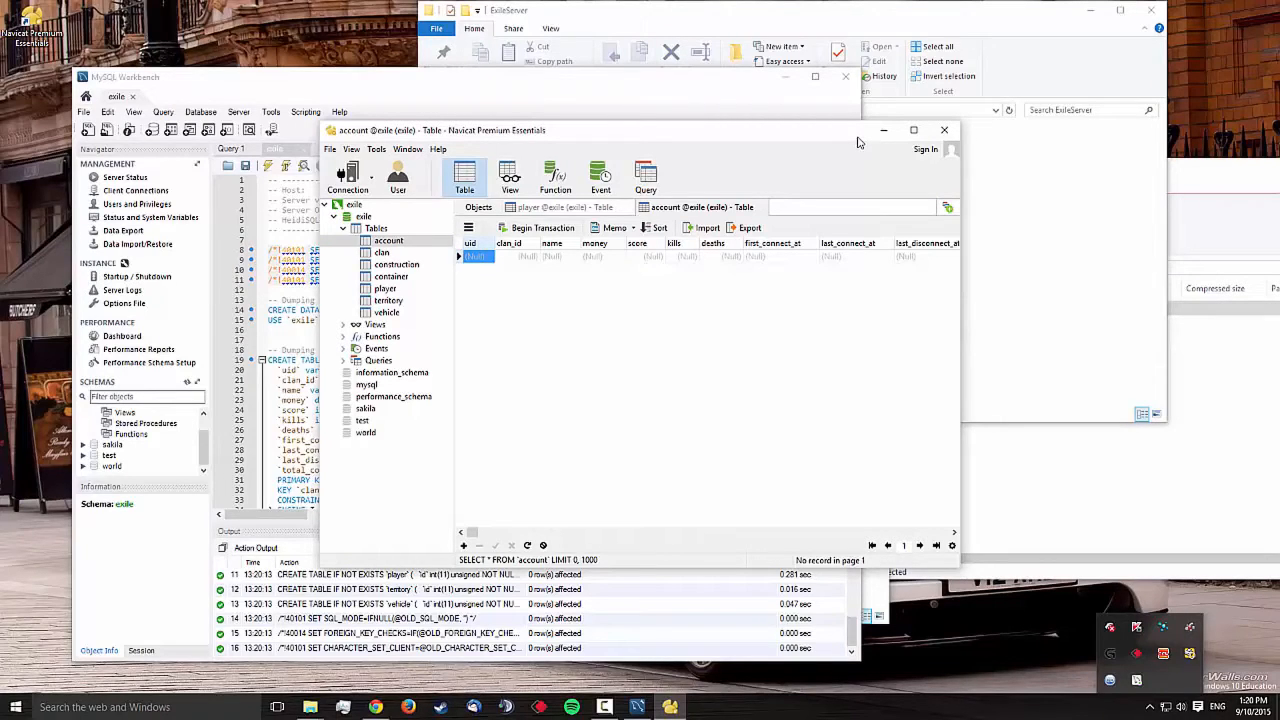
left_click(1078, 252)
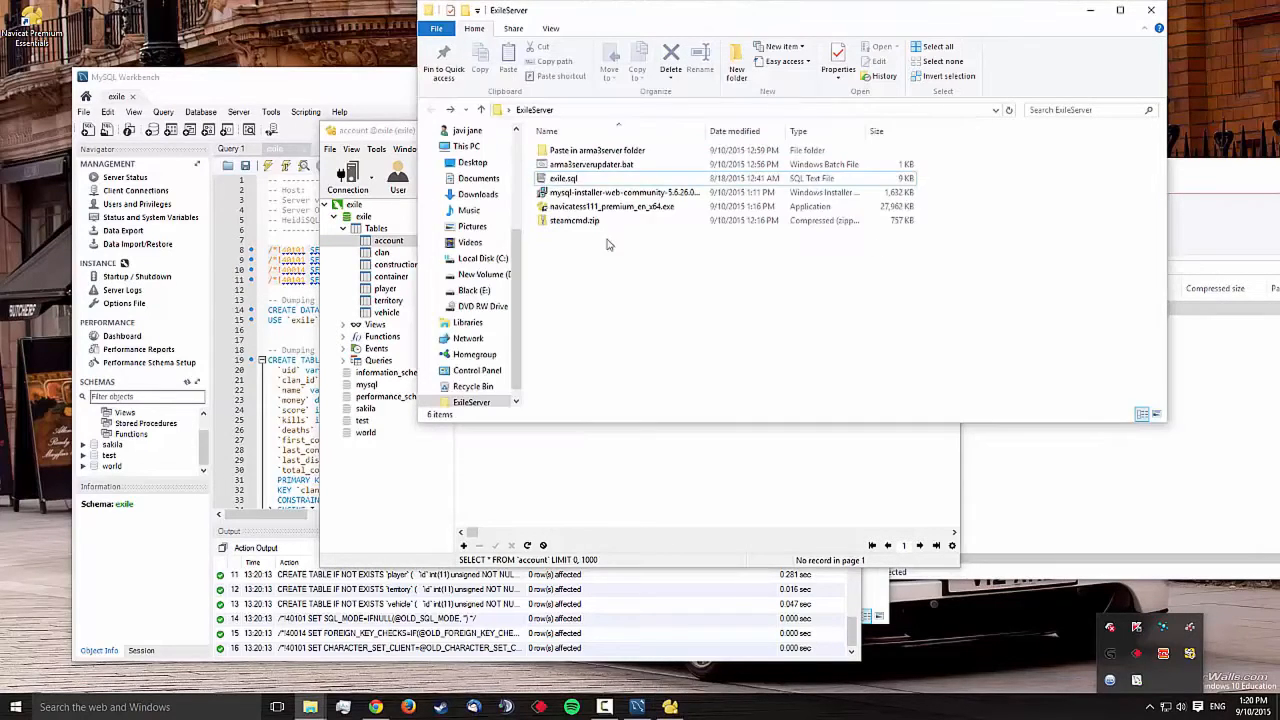
double_click(583, 152)
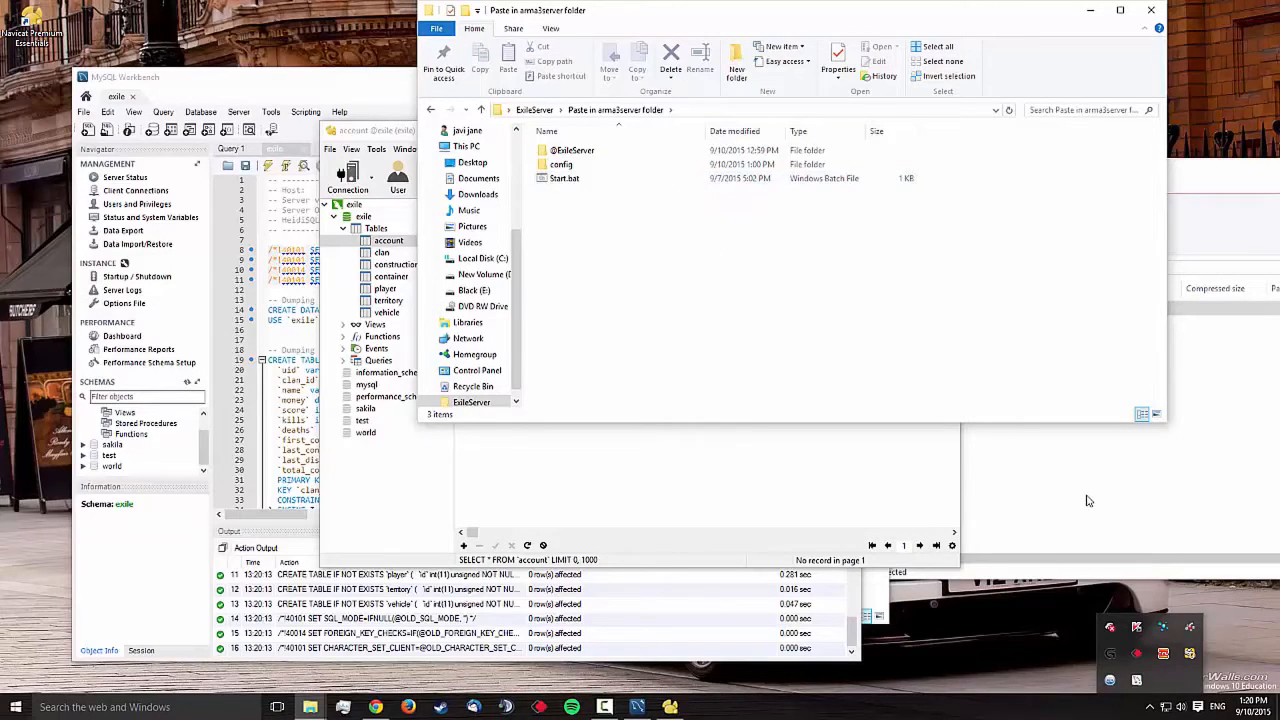
mouse_move(312, 708)
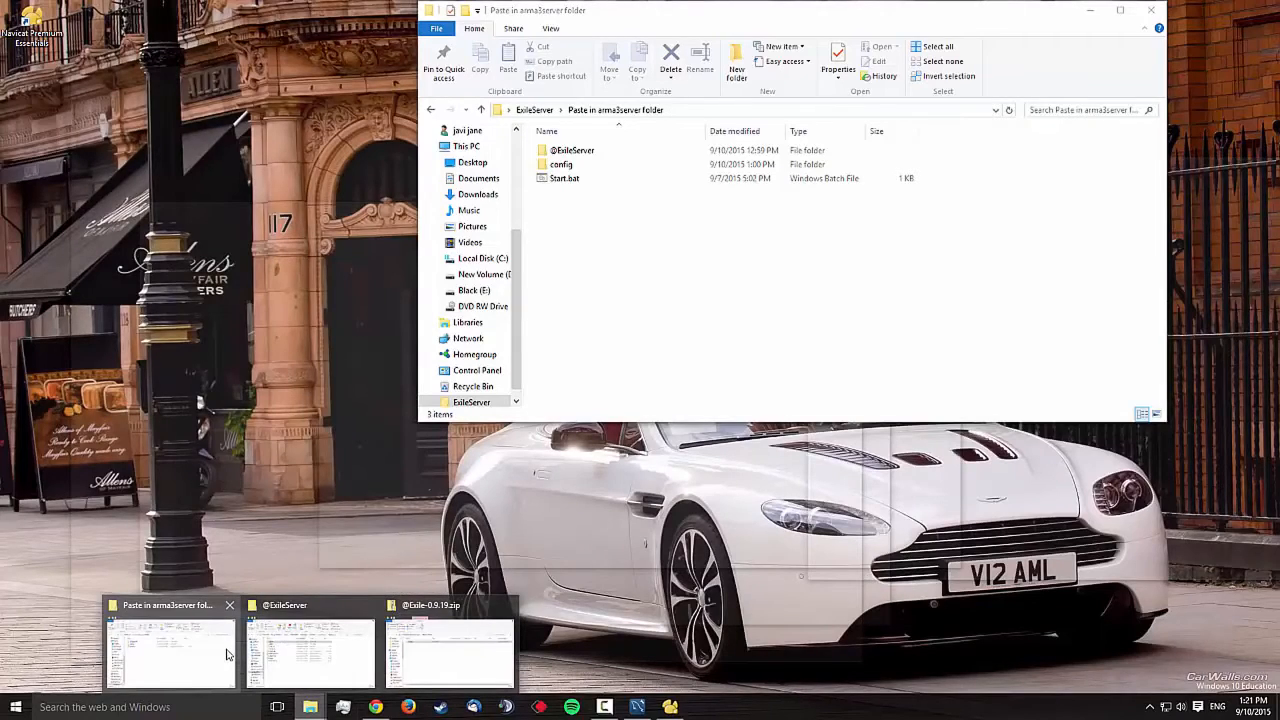
left_click(257, 658)
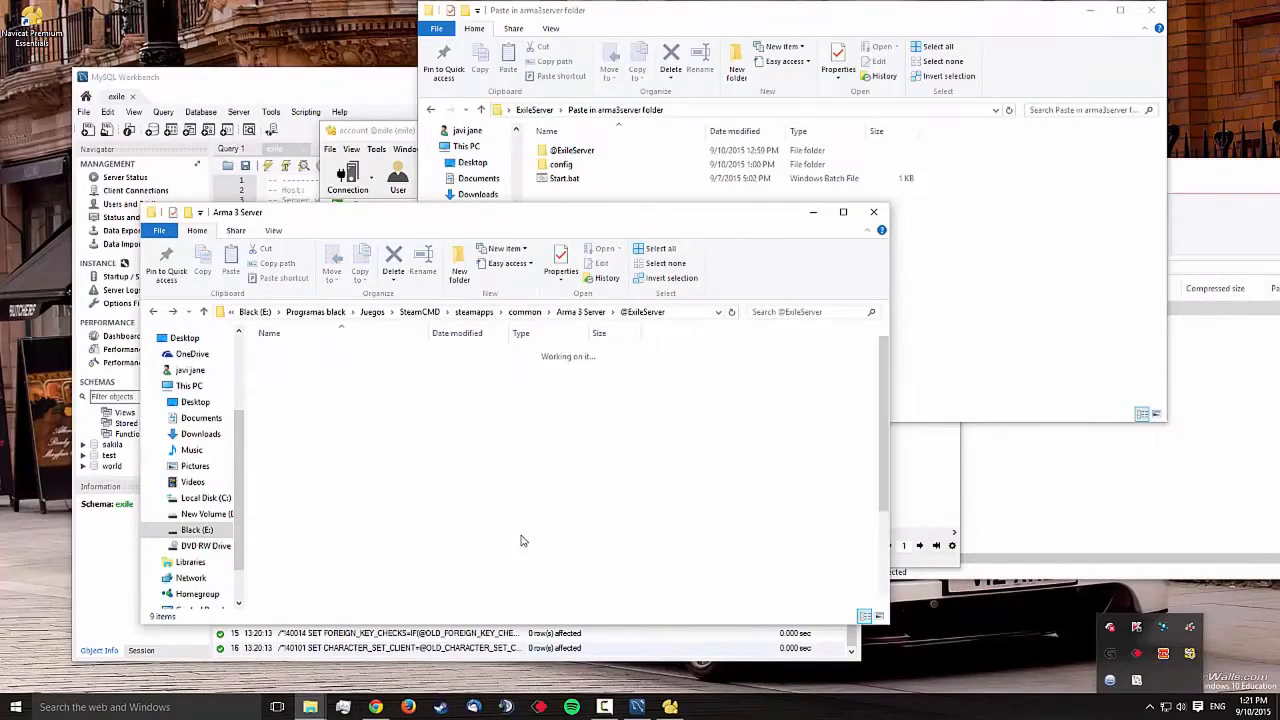
key("alt+Up")
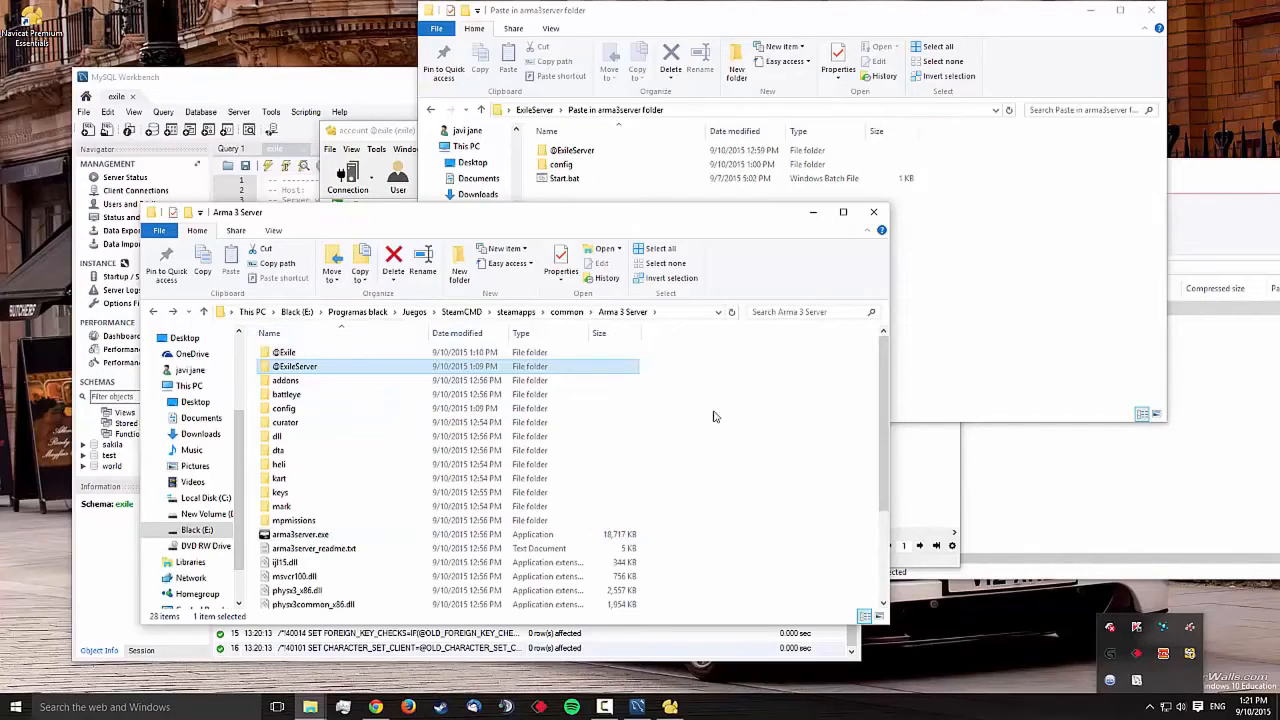
scroll(711, 417, "down", 3)
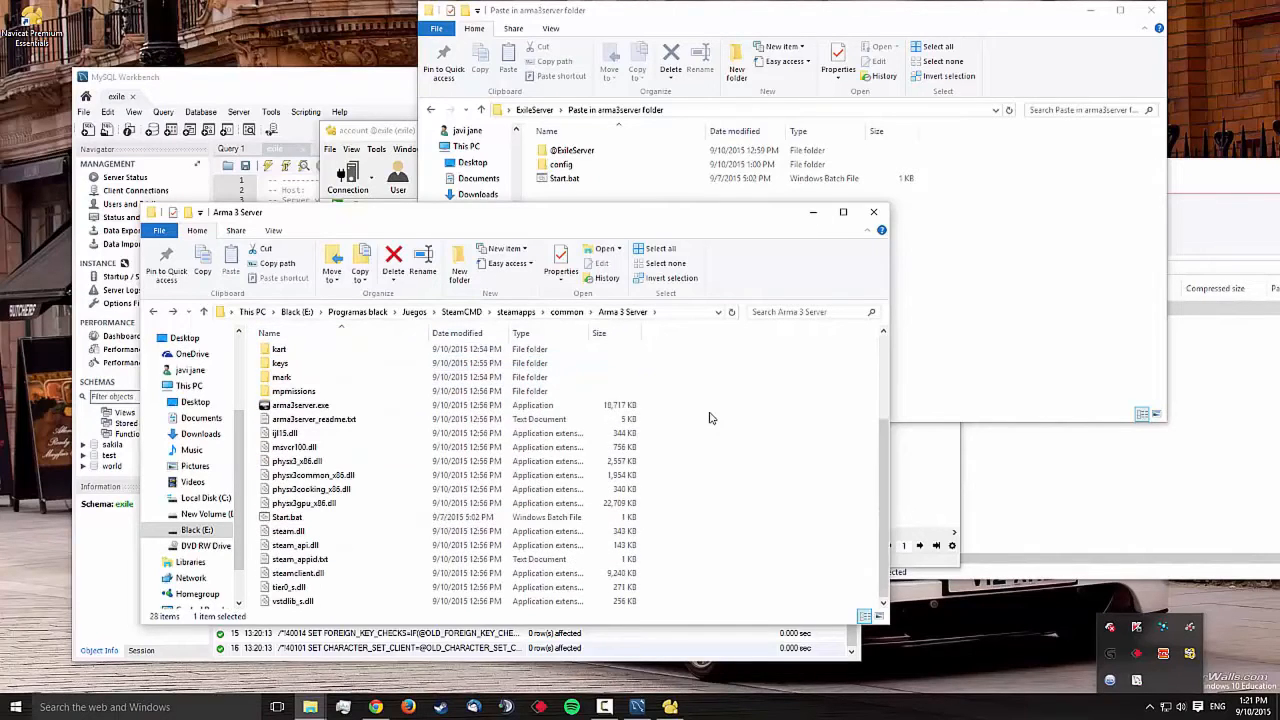
left_click(313, 521)
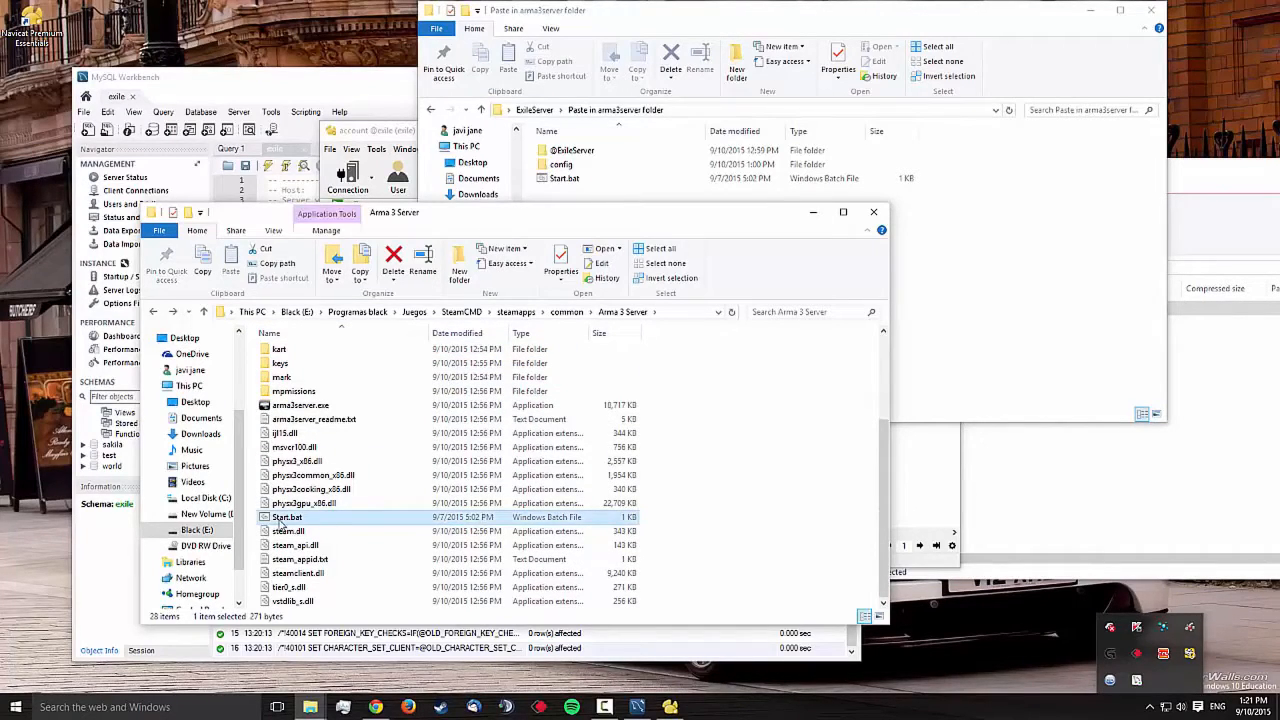
right_click(283, 524)
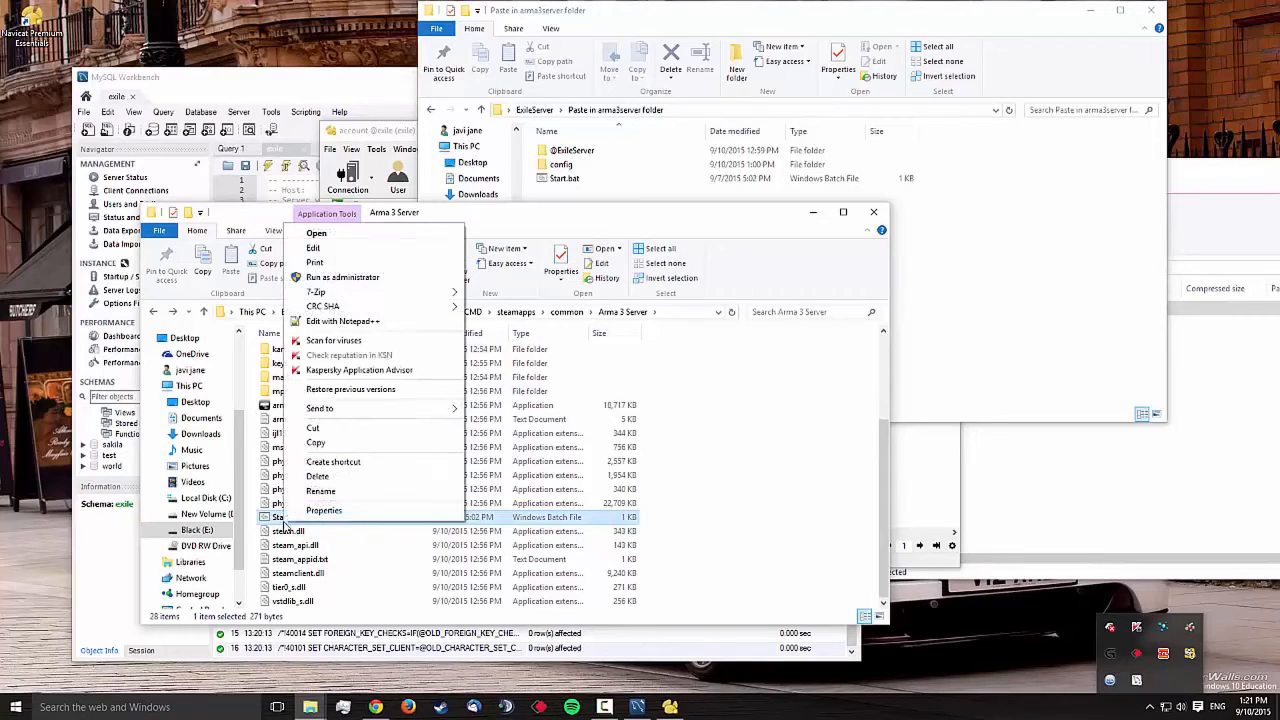
left_click(332, 252)
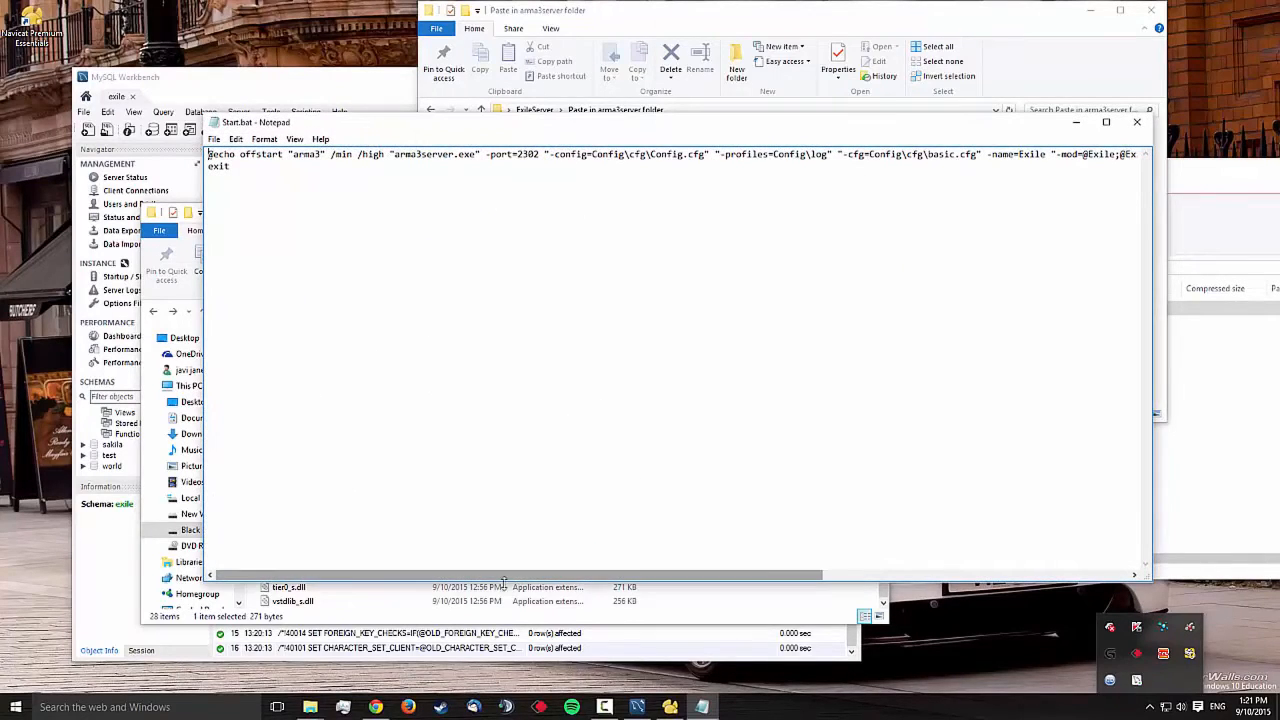
left_click_drag(500, 581, 489, 551)
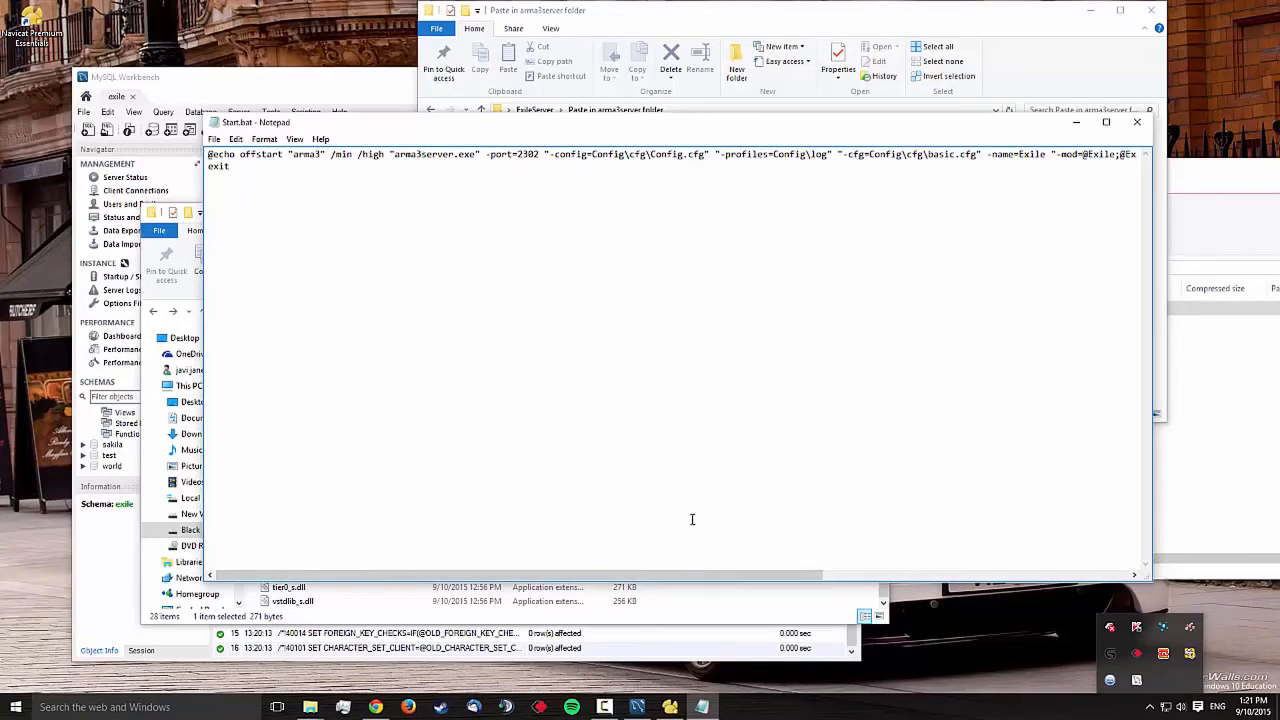
left_click_drag(682, 579, 990, 577)
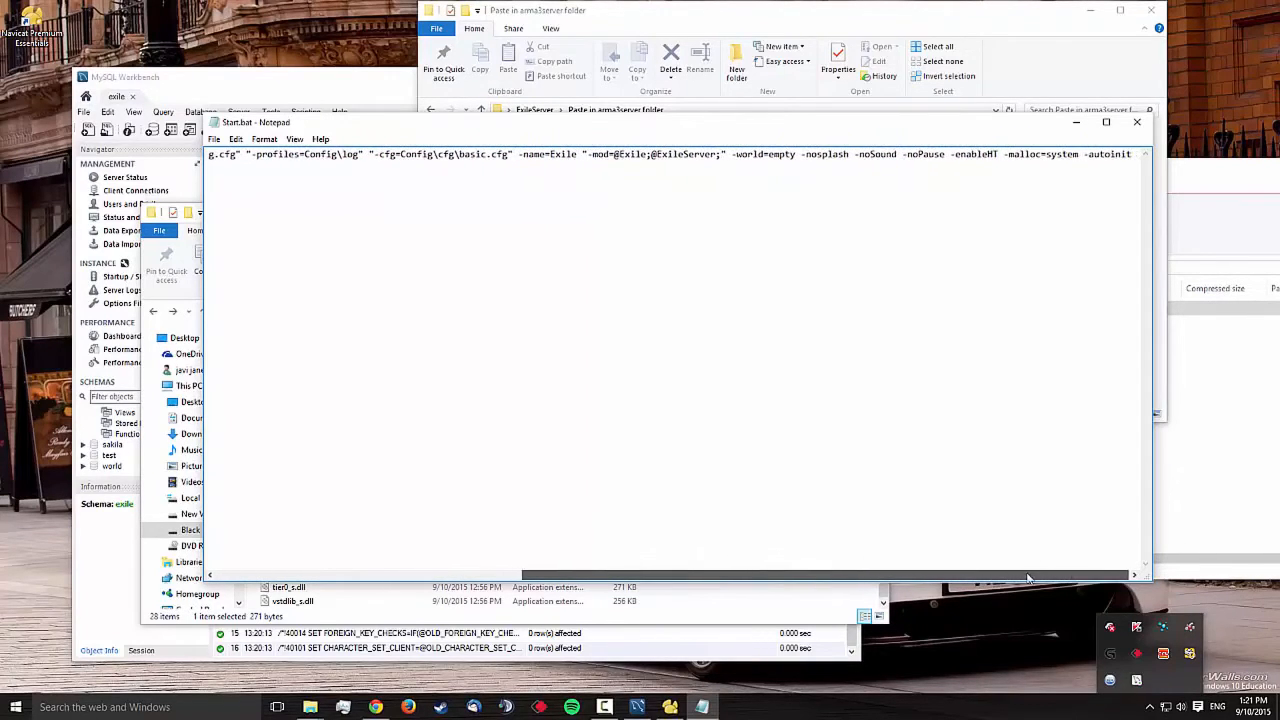
left_click(1137, 122)
scroll(325, 385, "up", 5)
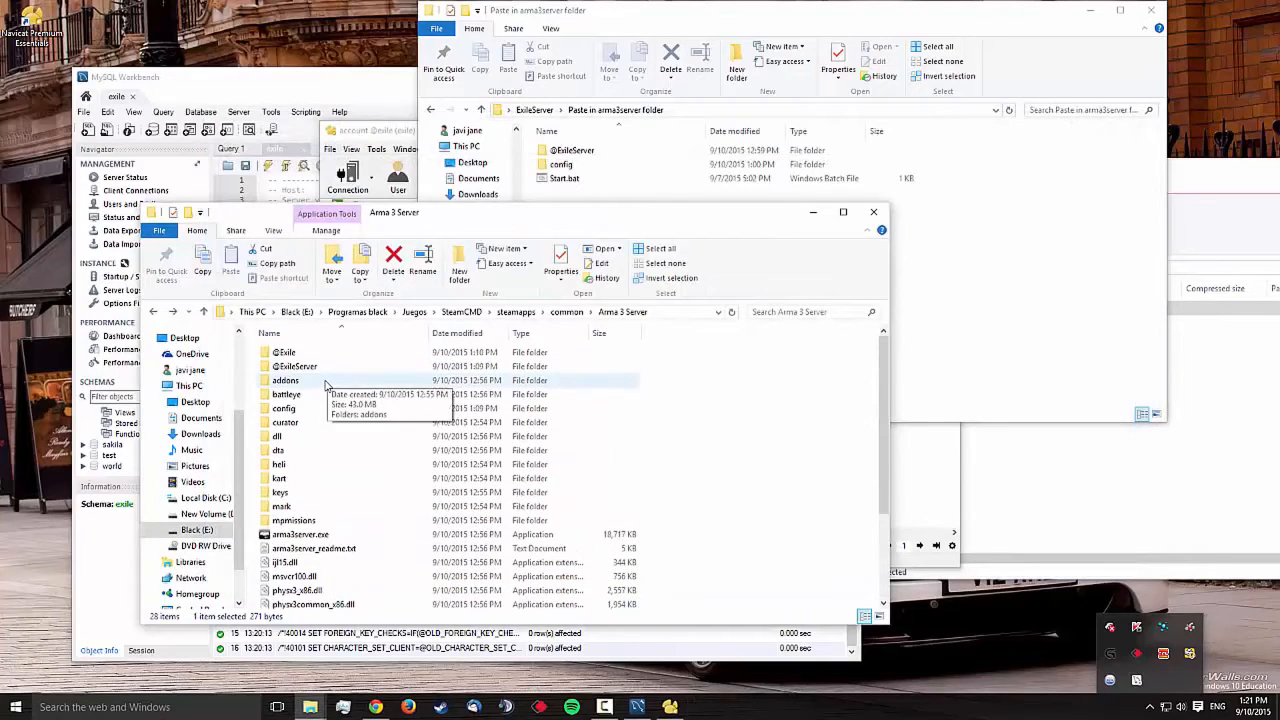
Open config\cfg\basic.cfg in Notepad++, review its bandwidth settings, then close it
key("F5")
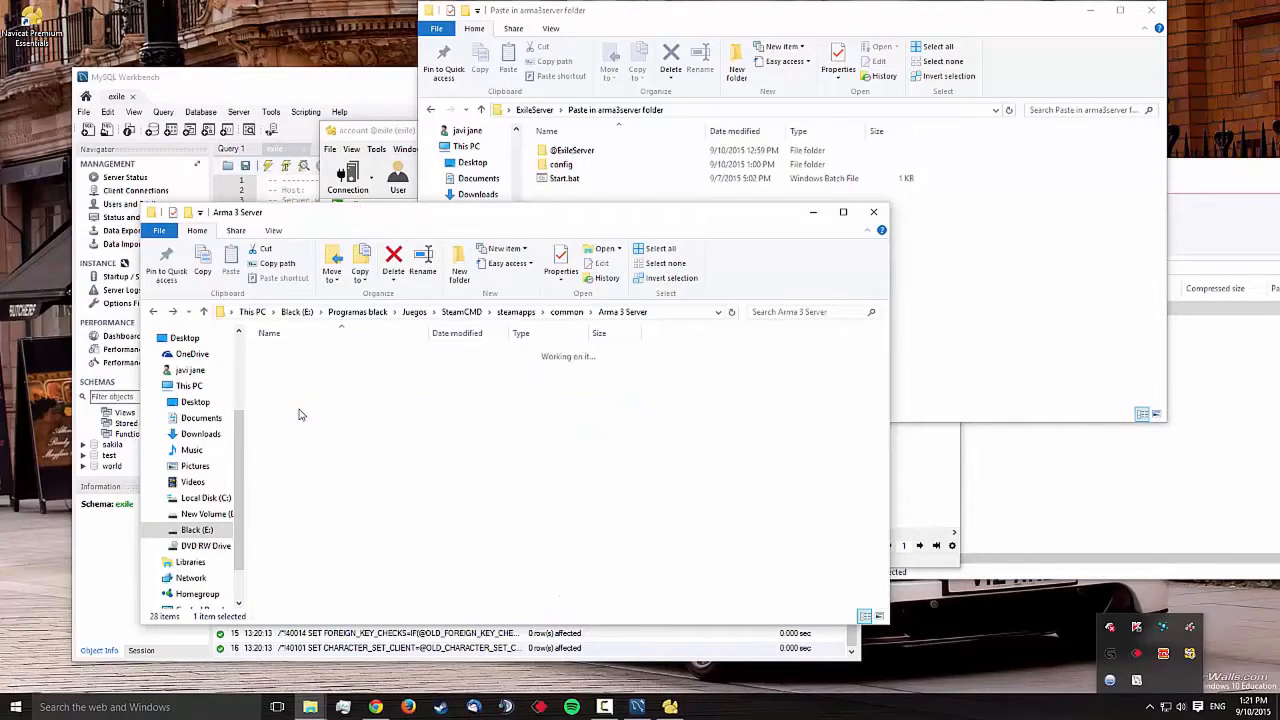
double_click(287, 354)
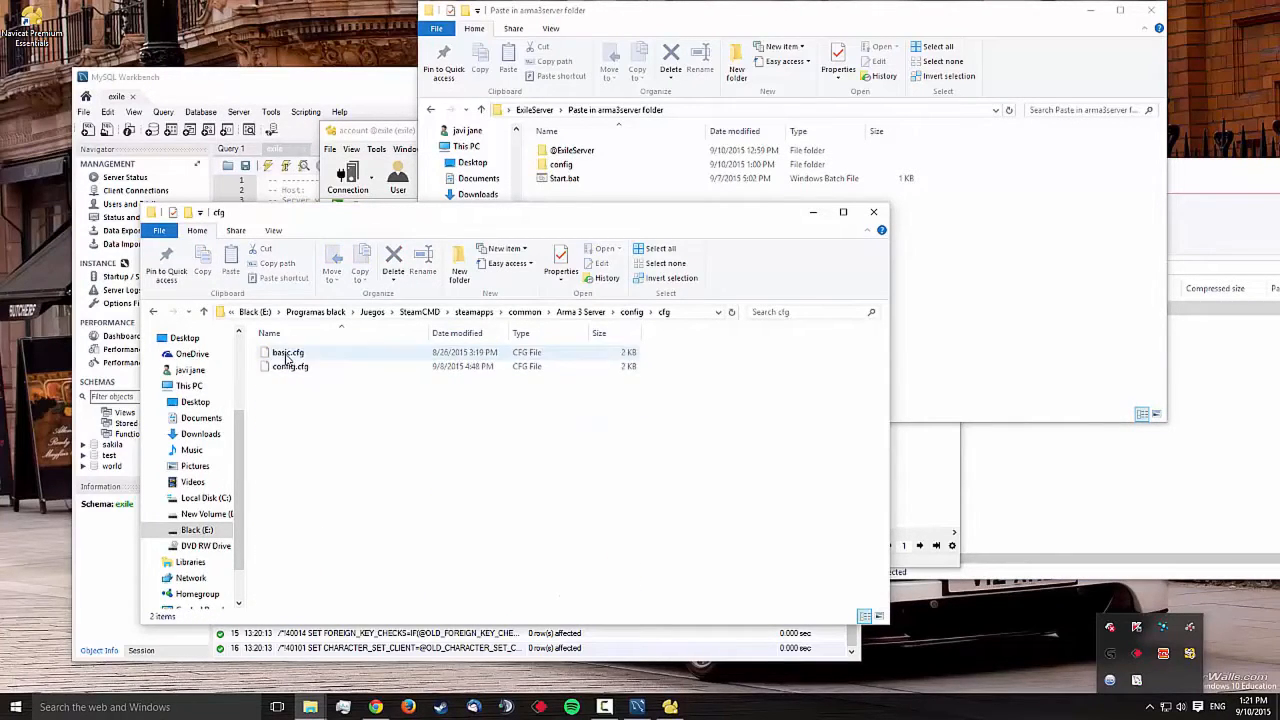
right_click(288, 355)
left_click(310, 413)
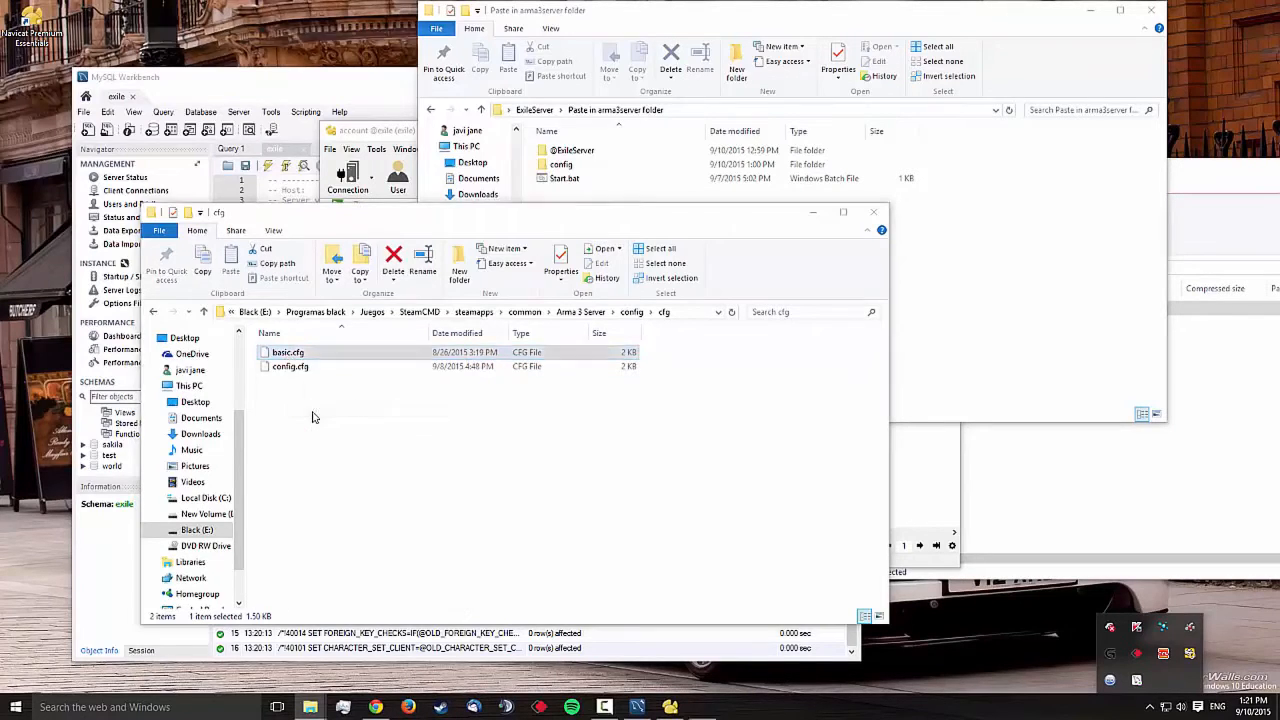
scroll(216, 224, "down", 1)
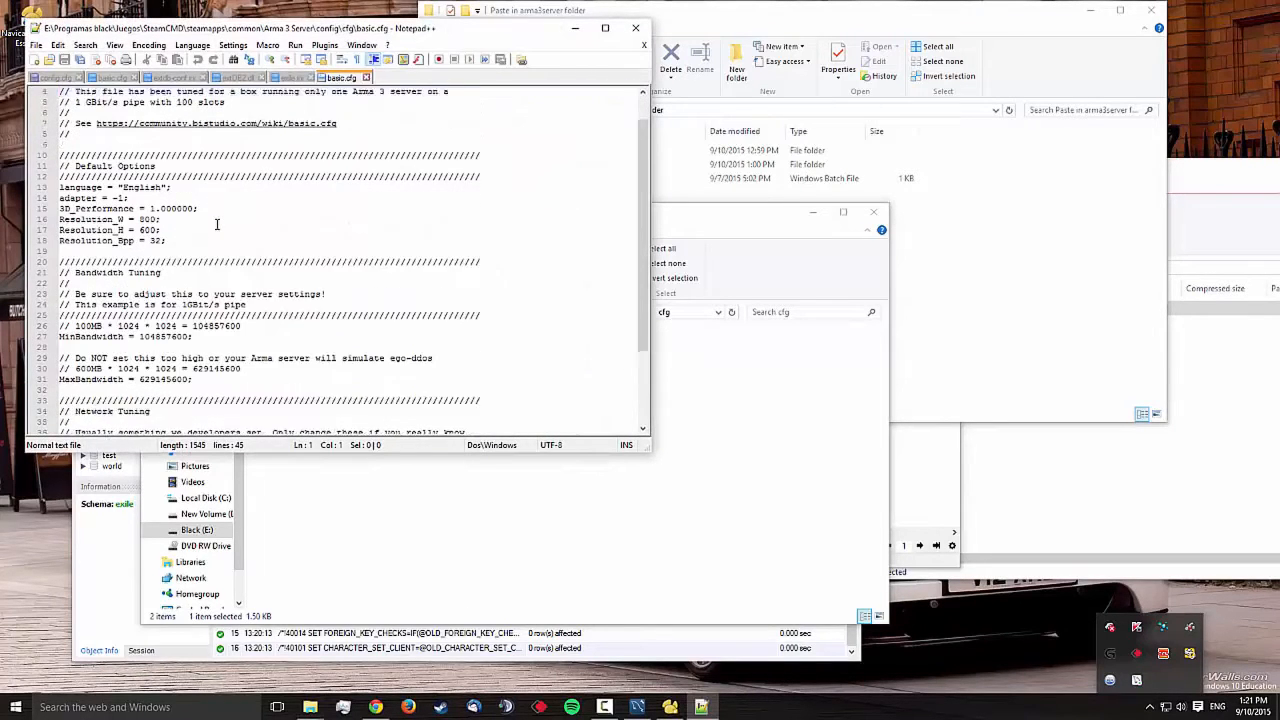
scroll(216, 224, "down", 3)
scroll(216, 224, "up", 4)
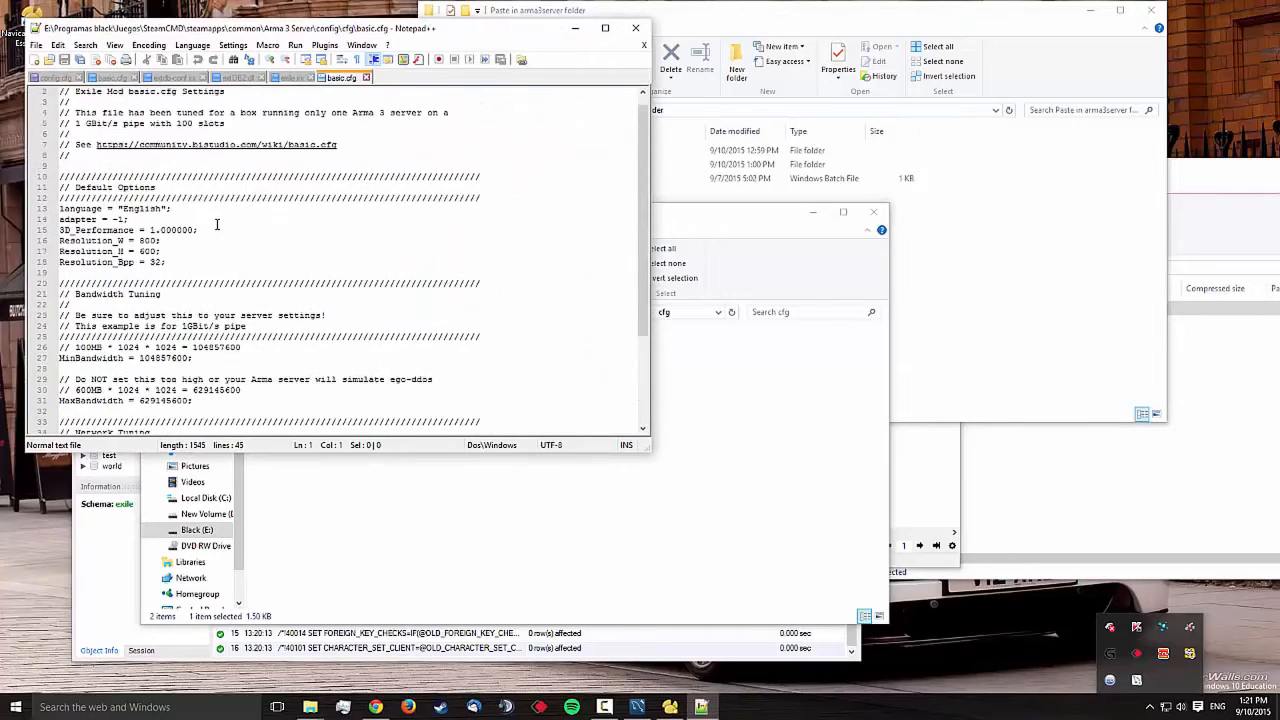
scroll(216, 224, "down", 4)
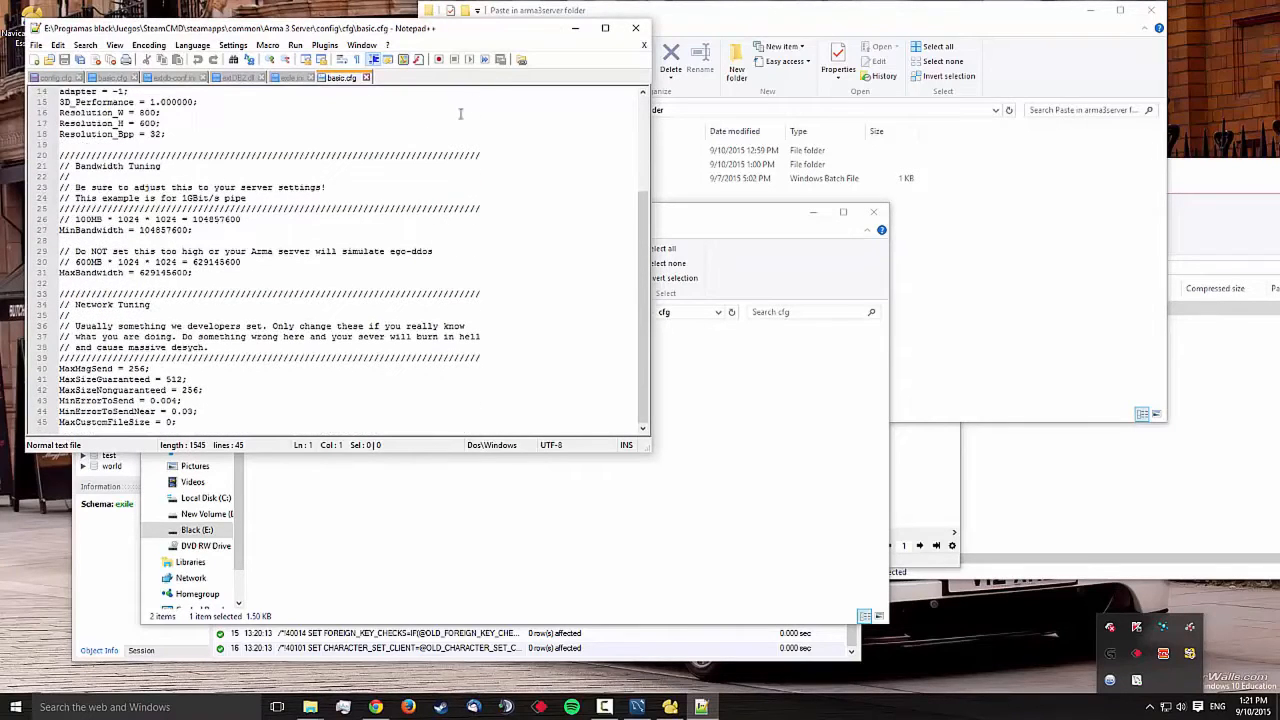
scroll(435, 155, "up", 5)
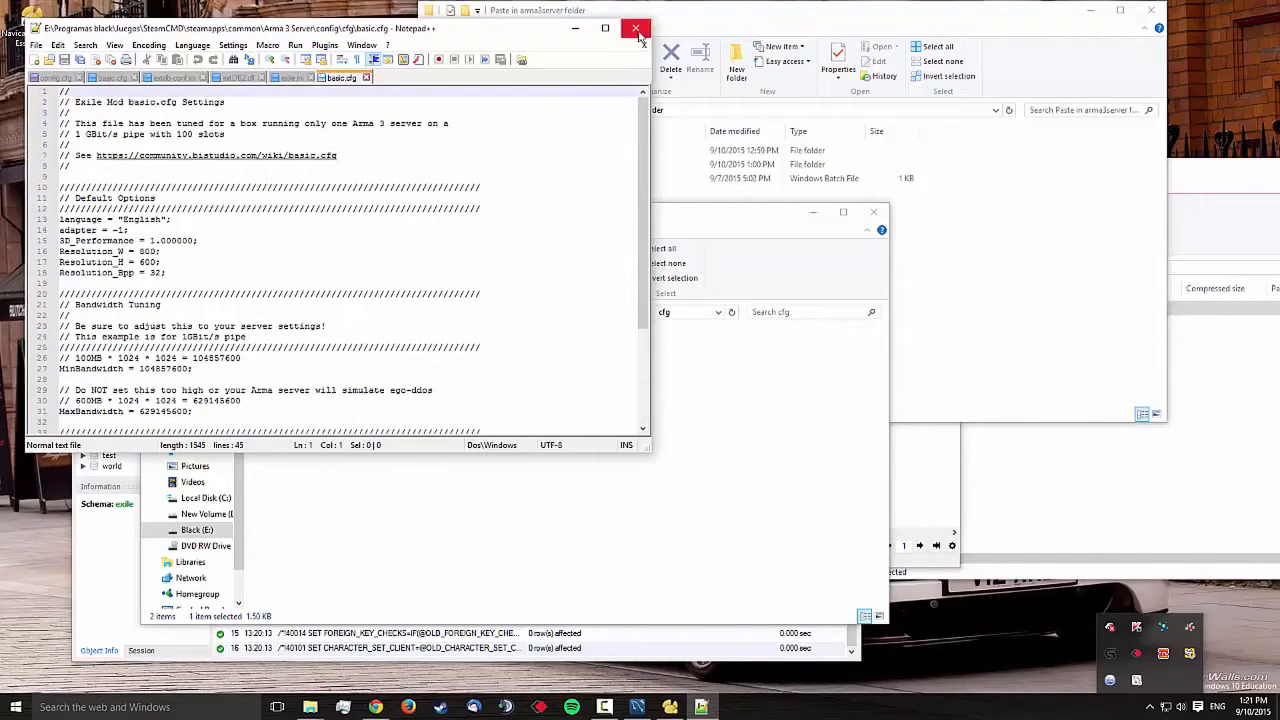
left_click(635, 28)
Open config.cfg in Notepad++ and review its hostname, password and rcon password lines
right_click(308, 371)
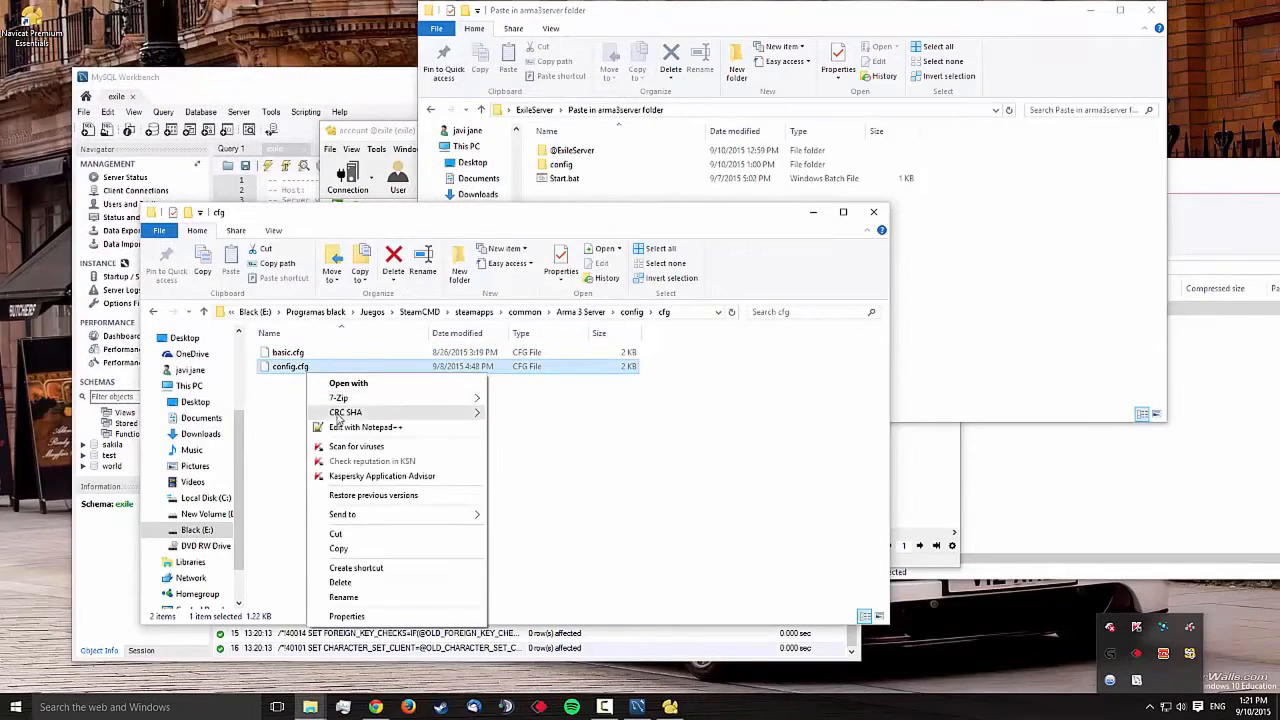
left_click(365, 427)
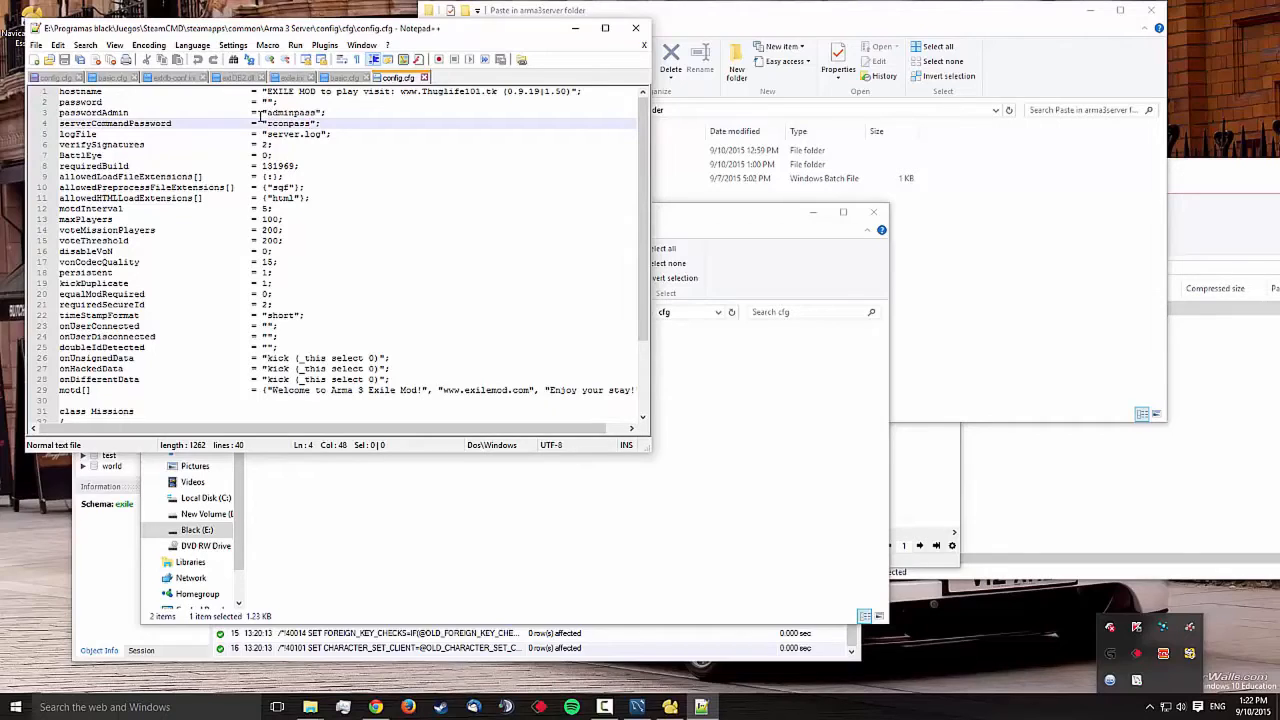
left_click_drag(266, 123, 308, 123)
left_click(312, 123)
scroll(369, 163, "down", 3)
scroll(369, 163, "up", 3)
left_click(580, 32)
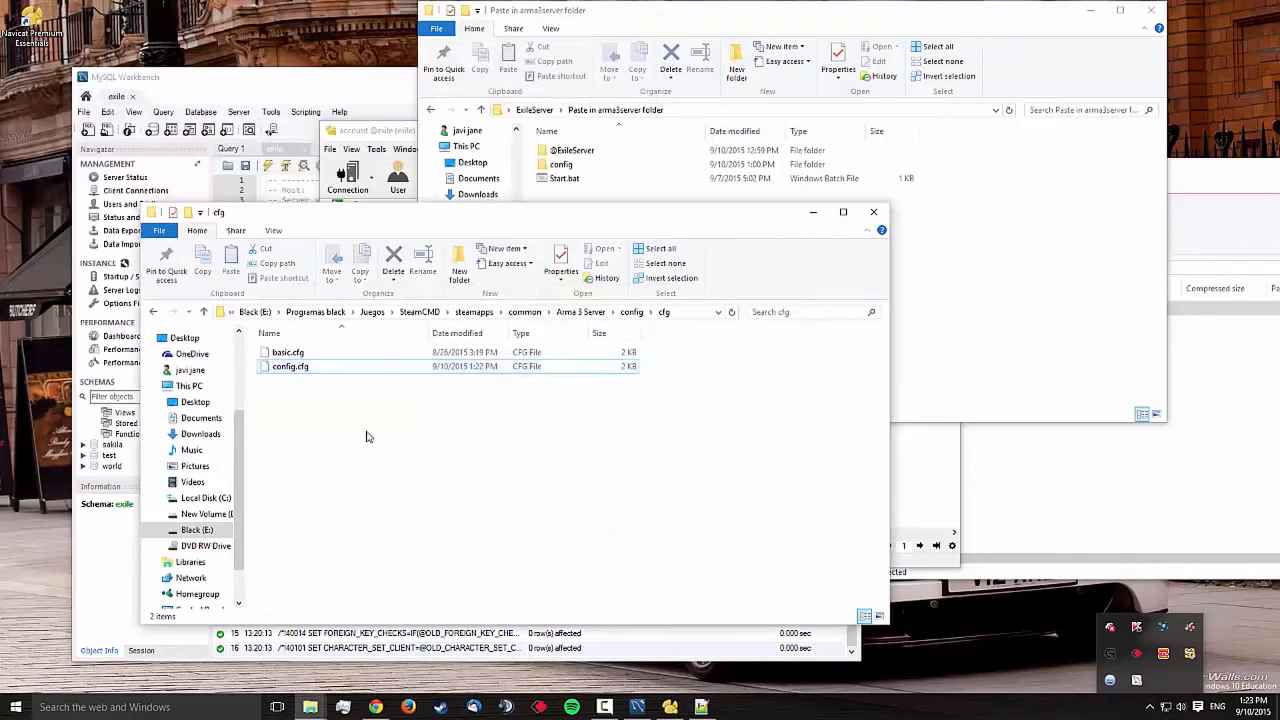
key("BackSpace")
key("BackSpace")
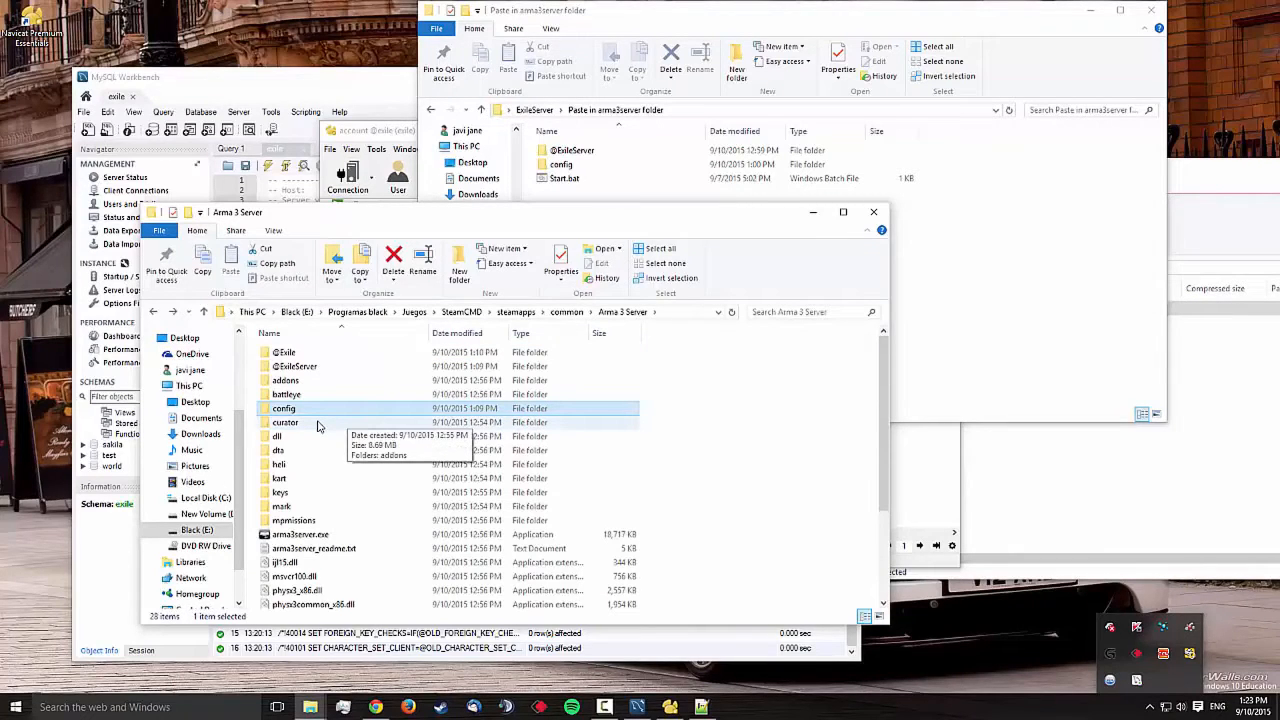
double_click(305, 368)
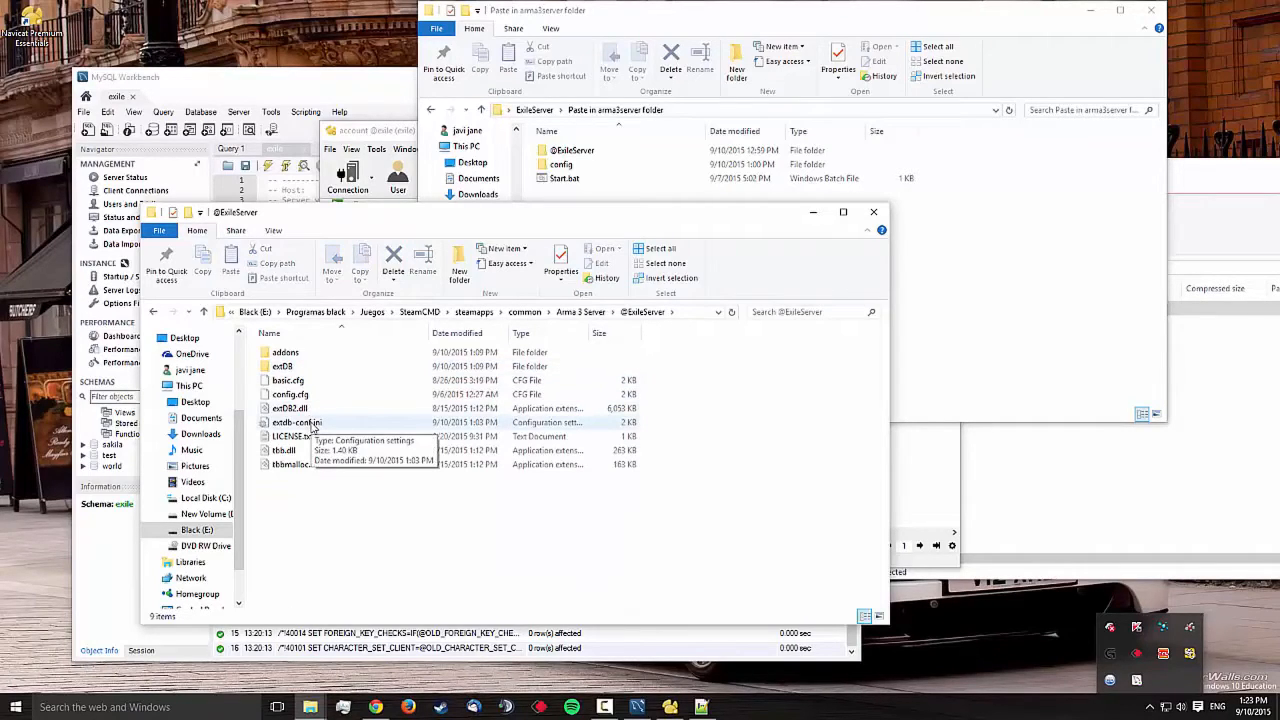
left_click(313, 424)
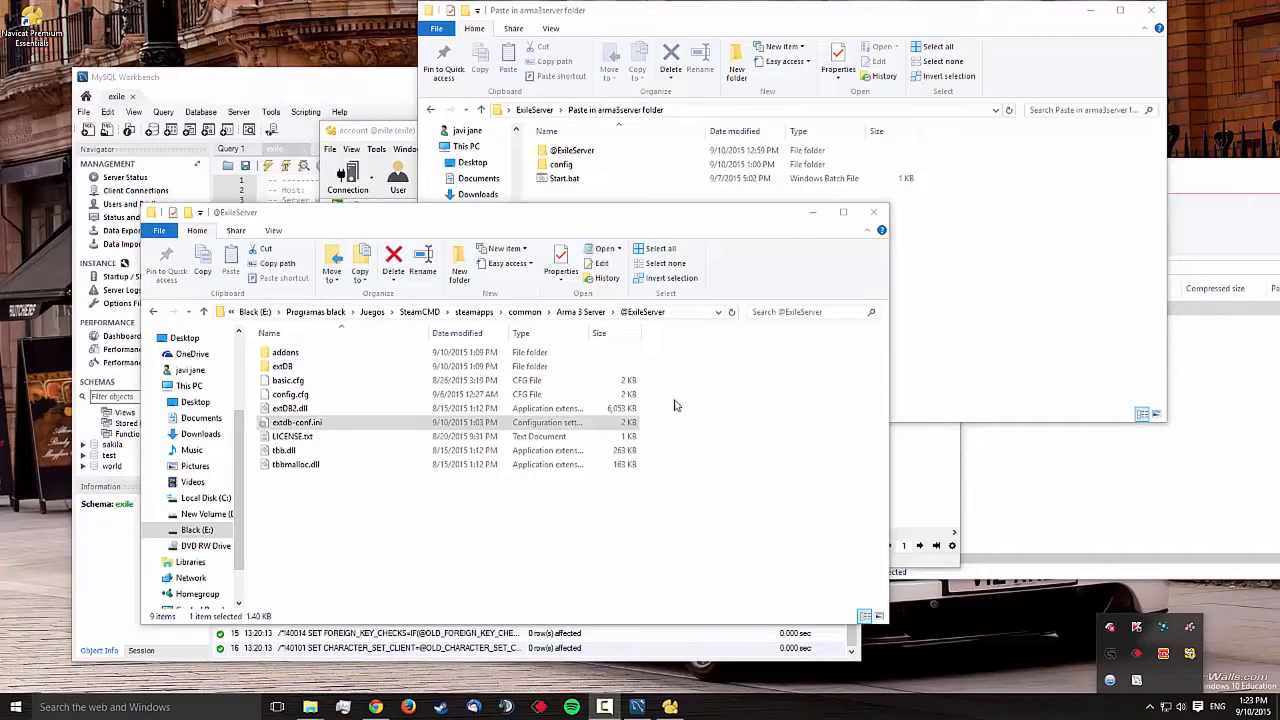
right_click(343, 423)
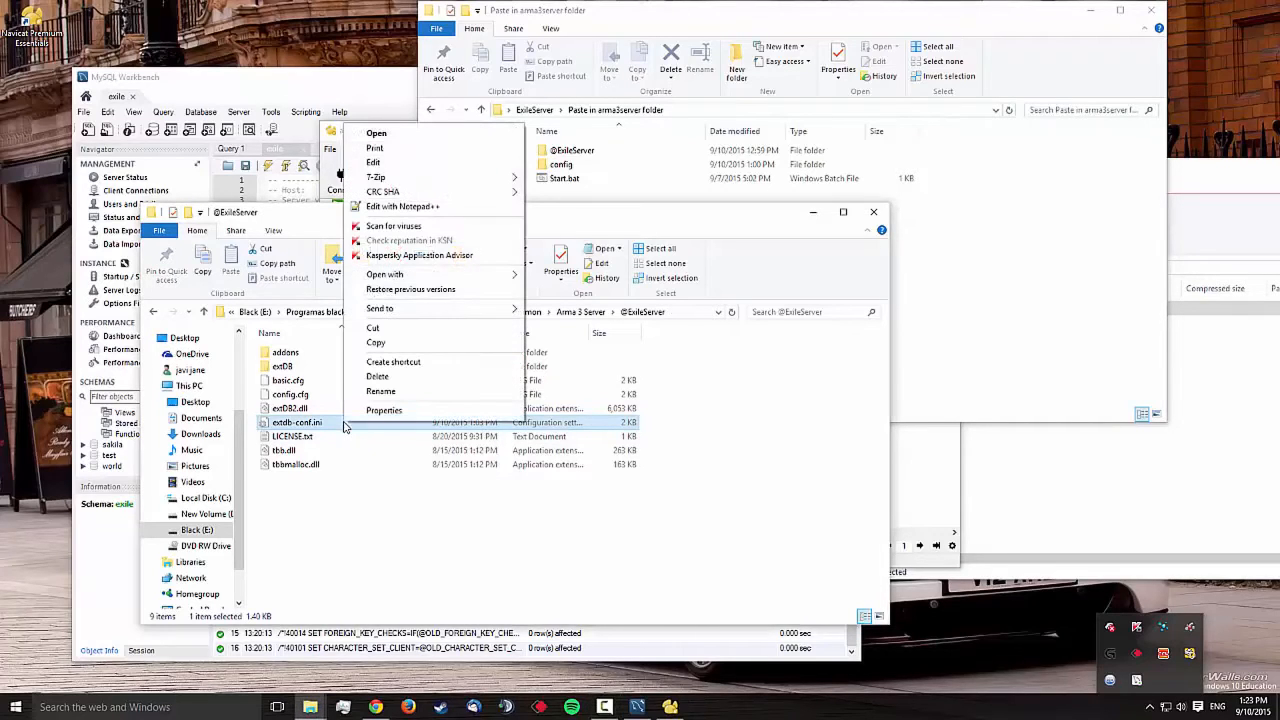
Open extdb-conf.ini in Notepad++ for editing
left_click(402, 206)
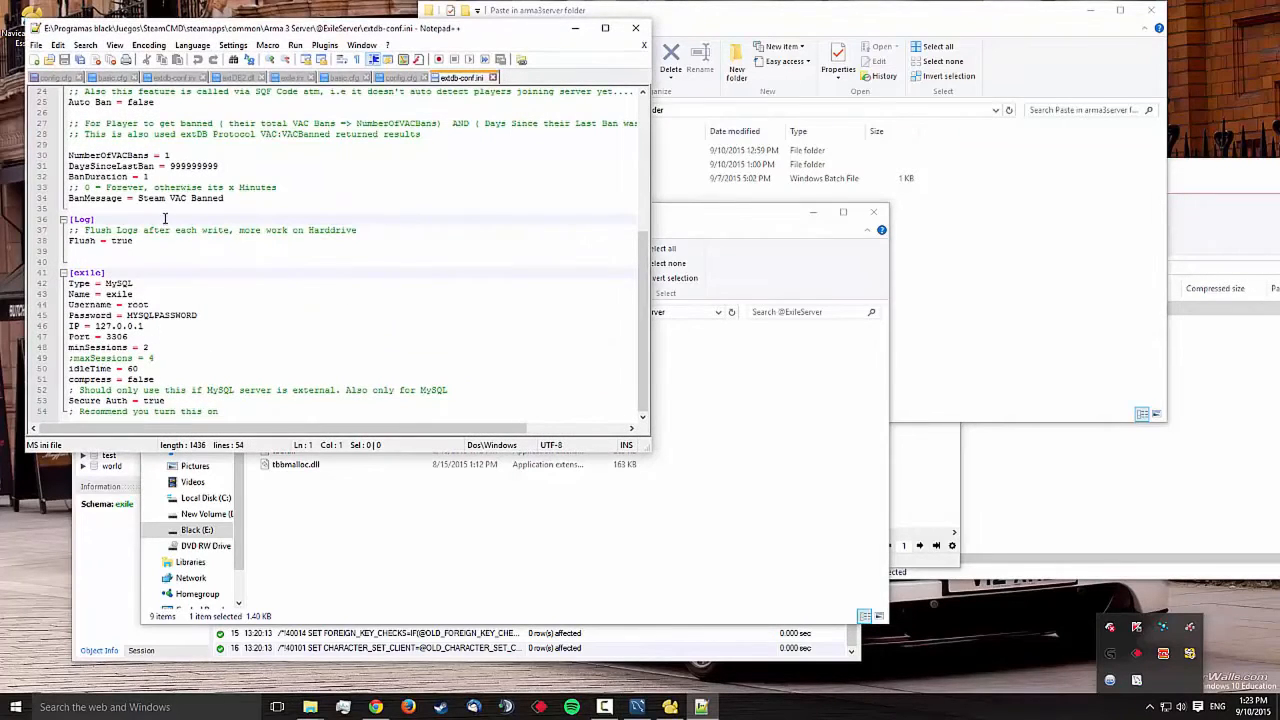
left_click(206, 323)
scroll(212, 314, "up", 8)
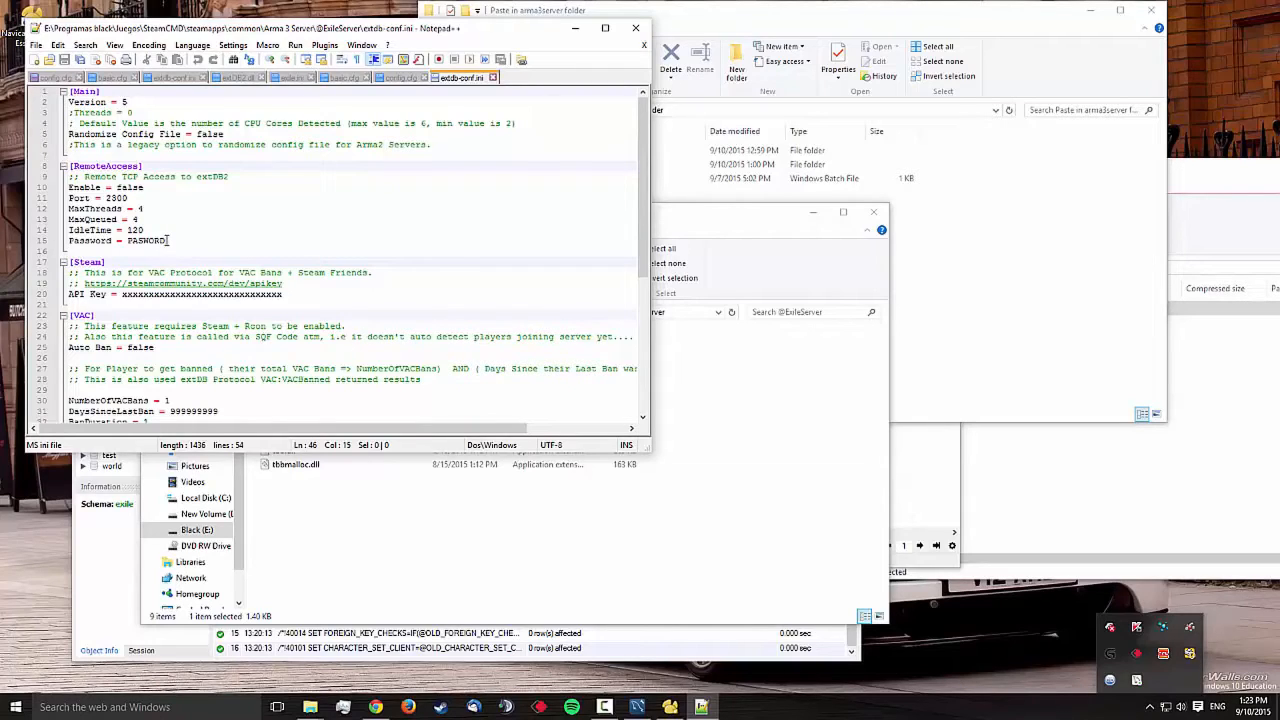
Replace the [RemoteAccess] password placeholder with a test value, then select the [exile] database name
left_click_drag(169, 240, 130, 240)
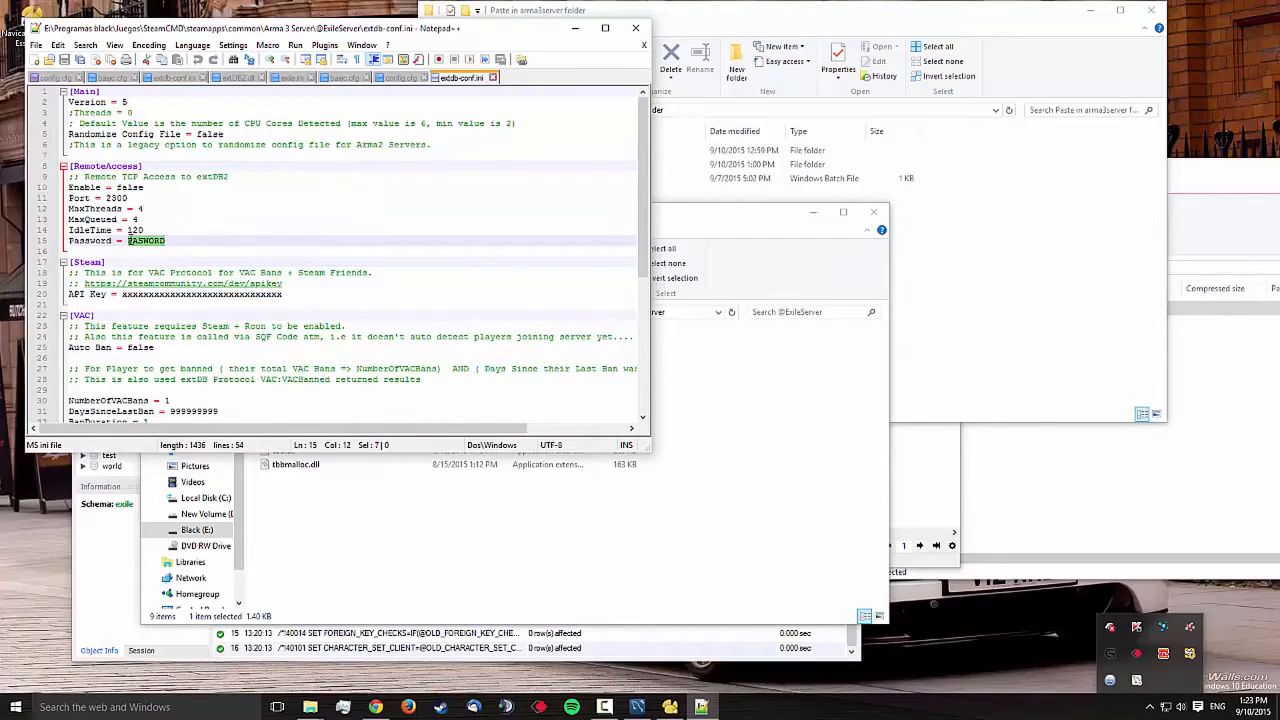
type("TEST")
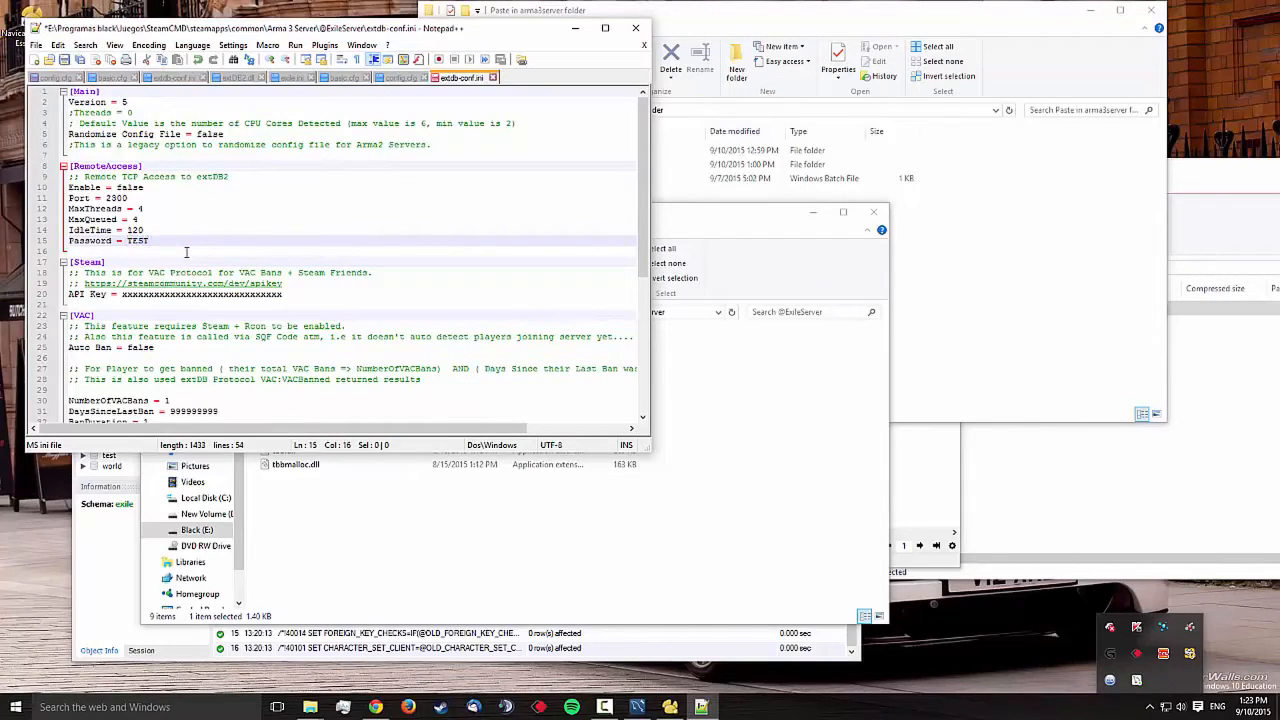
scroll(186, 252, "down", 4)
scroll(190, 252, "up", 3)
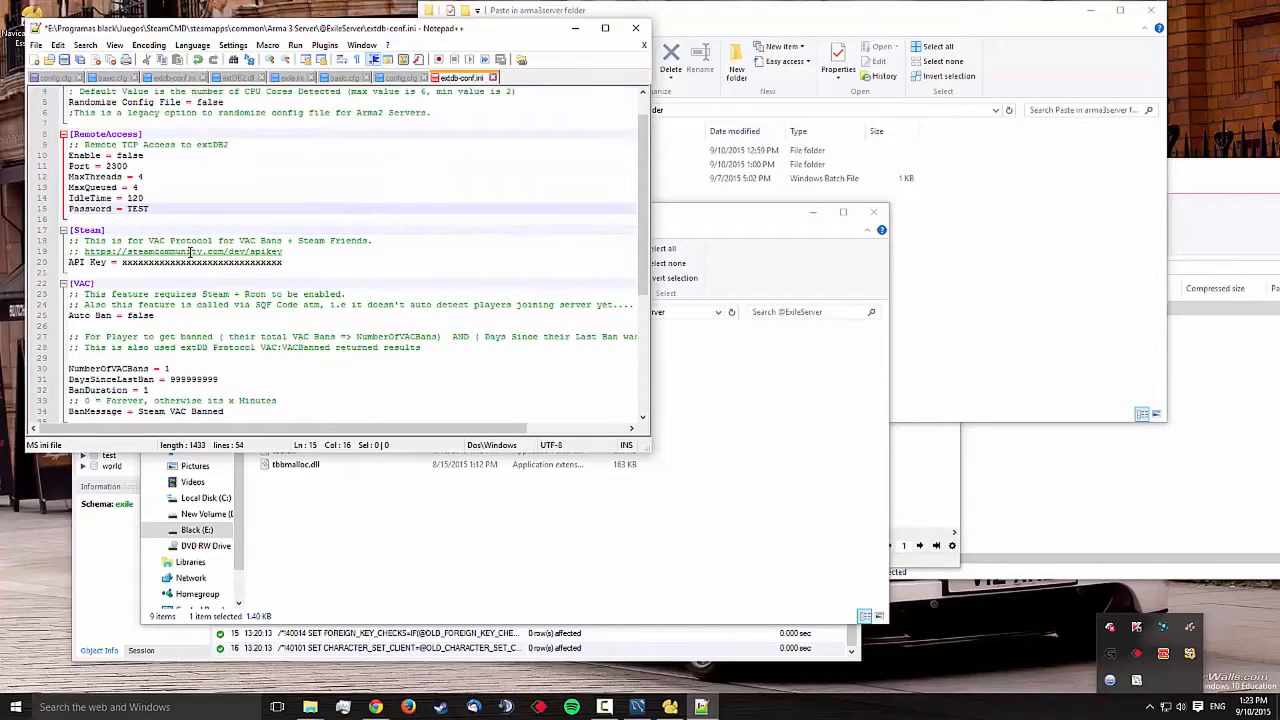
key("BackSpace")
key("BackSpace")
key("BackSpace")
key("BackSpace")
type("test")
scroll(190, 253, "down", 7)
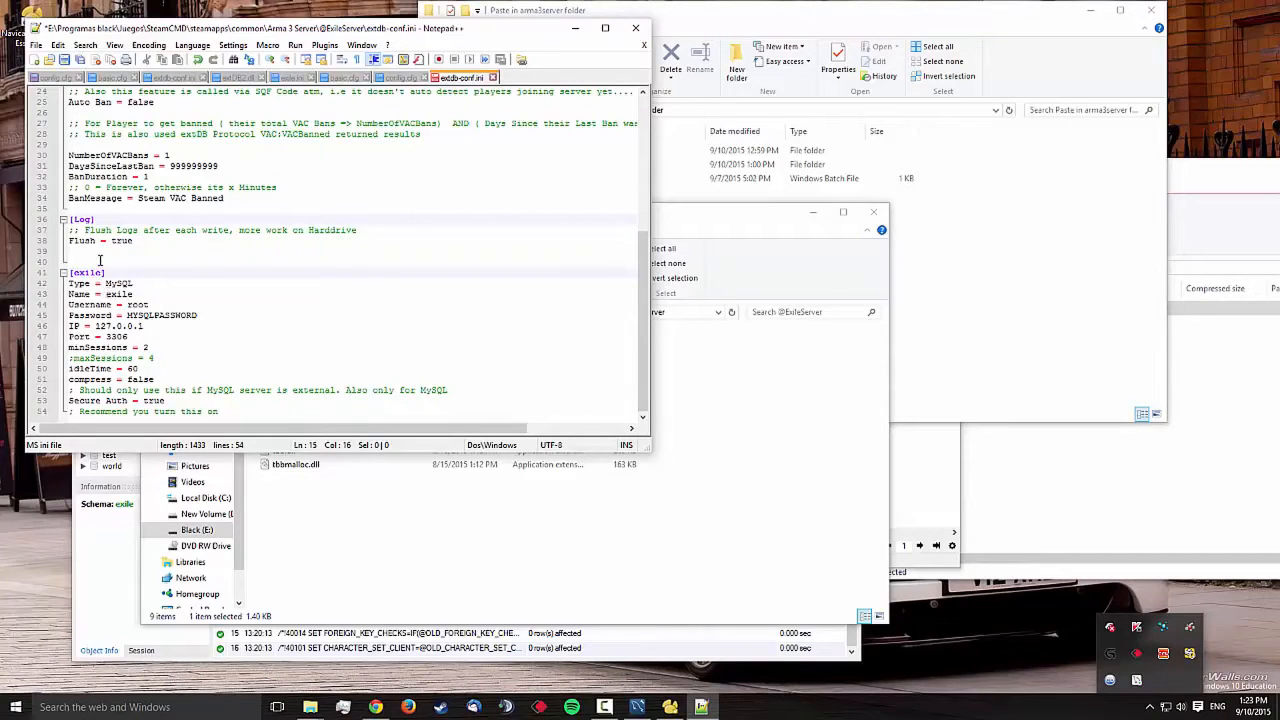
left_click_drag(107, 294, 136, 294)
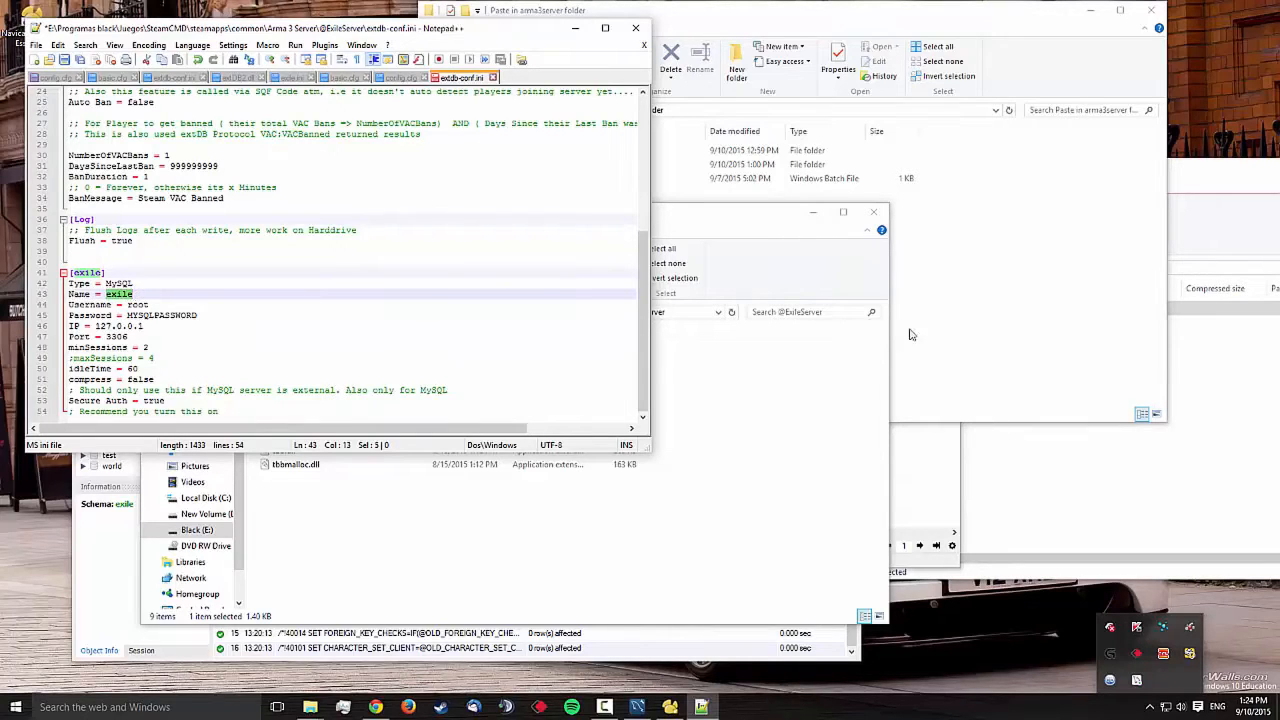
left_click(637, 707)
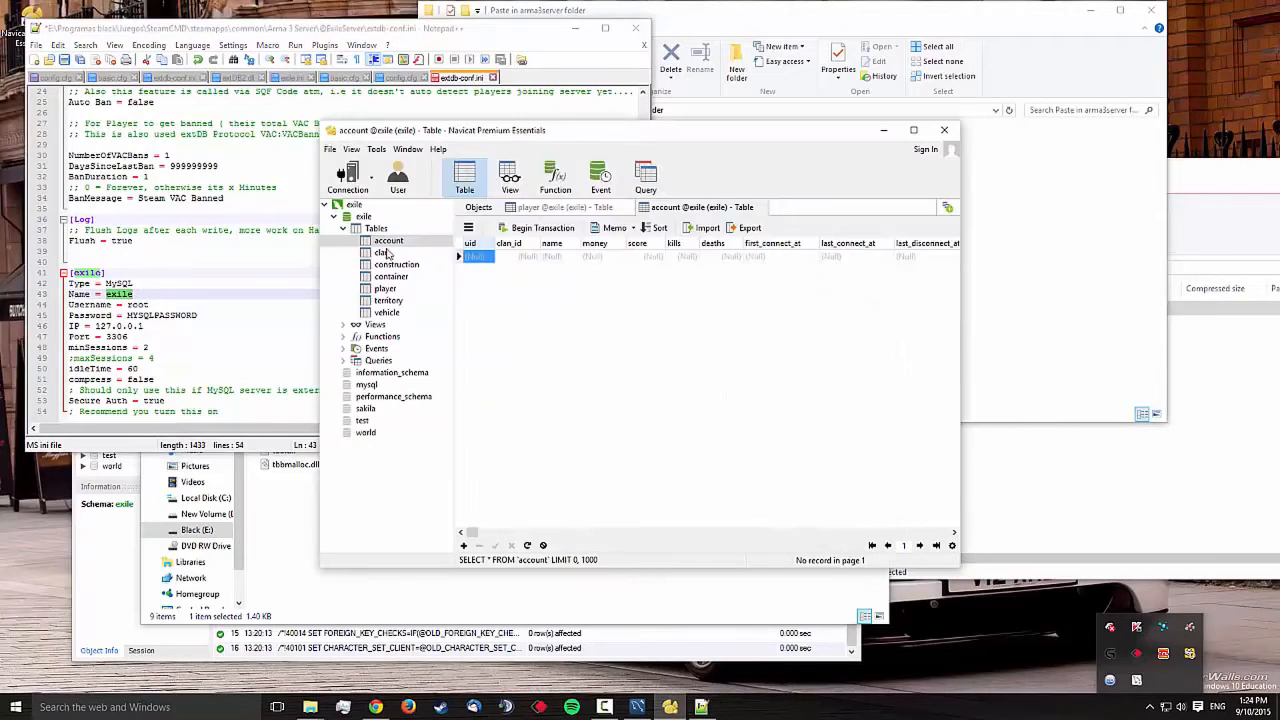
left_click(364, 218)
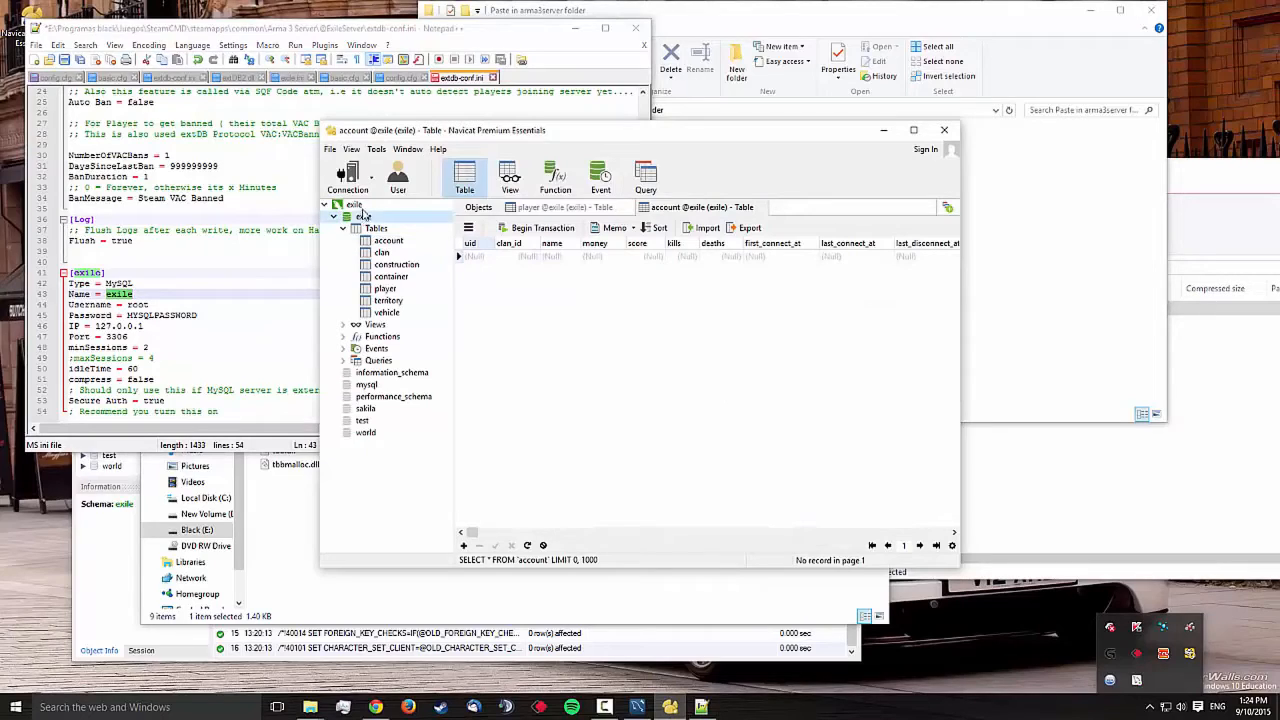
left_click(358, 205)
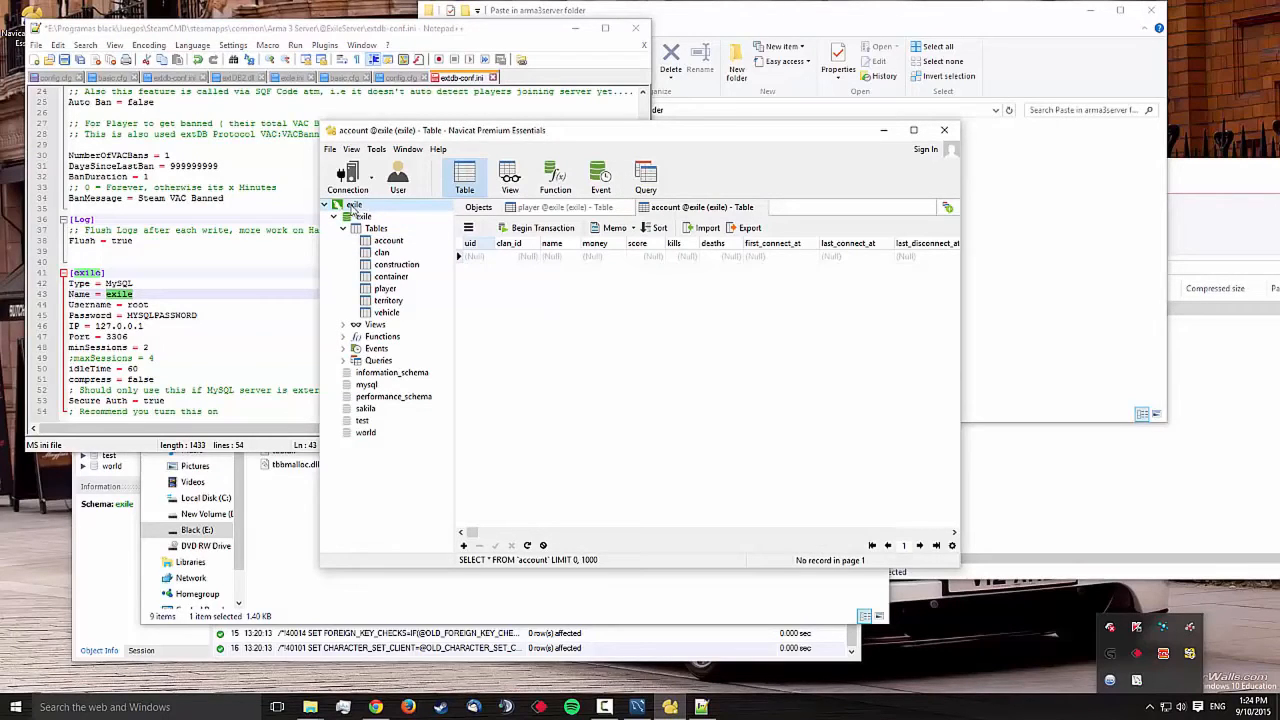
left_click(364, 218)
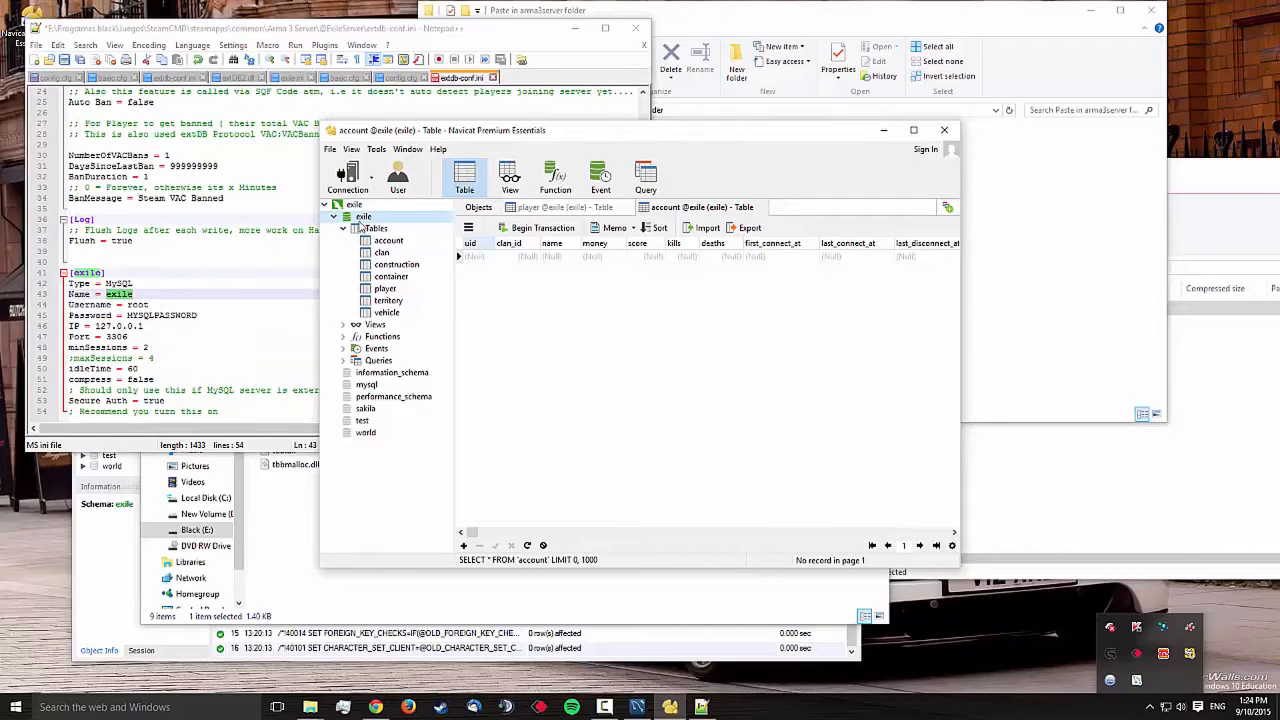
left_click(152, 303)
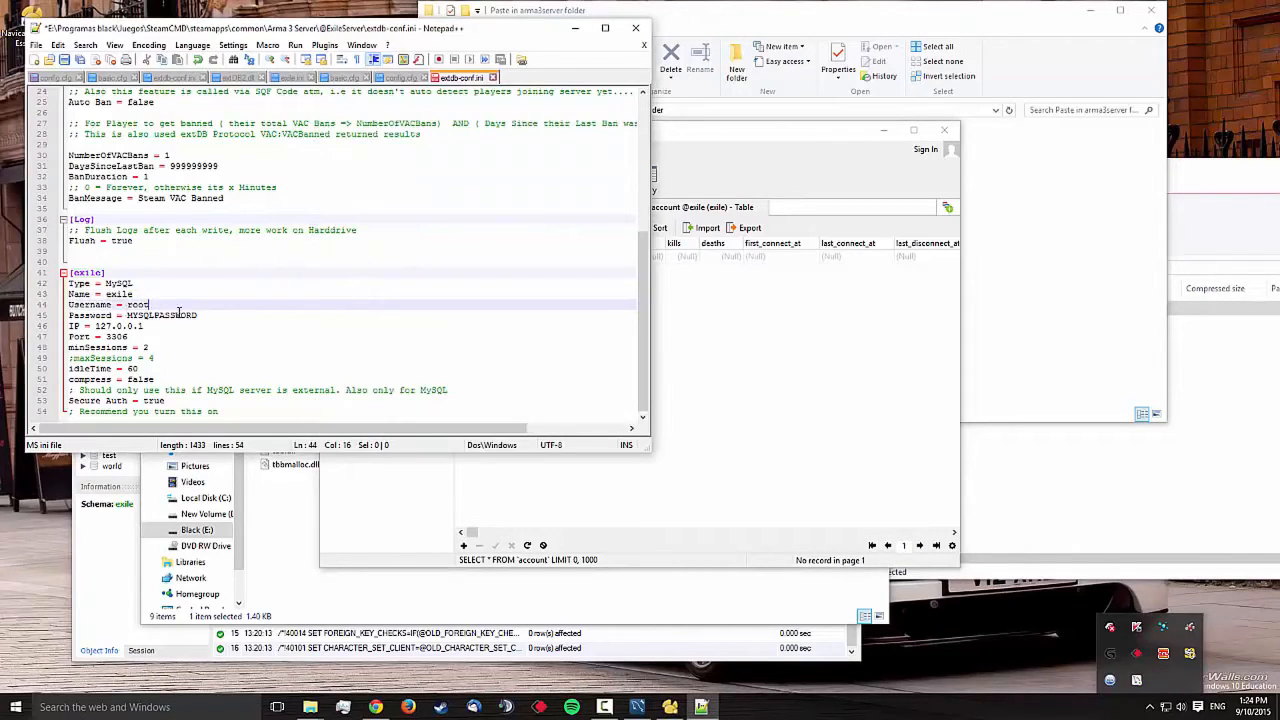
Enter the [exile] MySQL password on line 45, save extdb-conf.ini, and minimize Notepad++
left_click_drag(200, 315, 126, 316)
type("test")
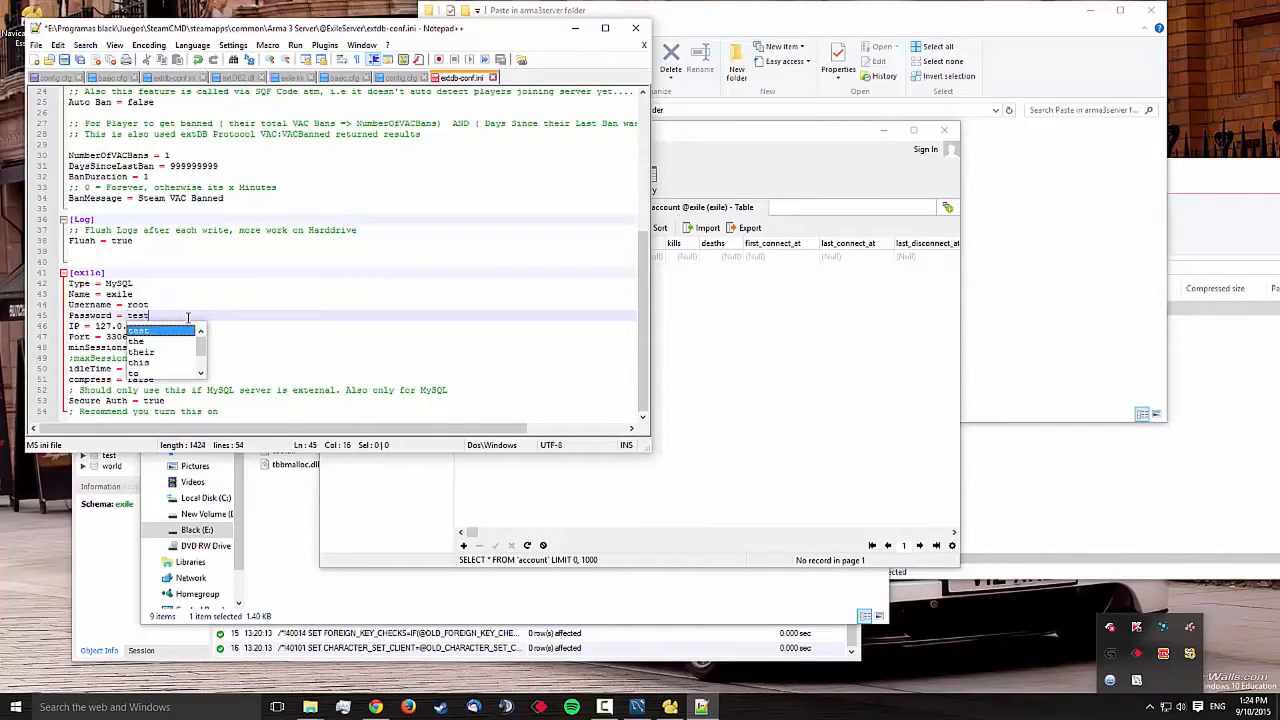
key("Escape")
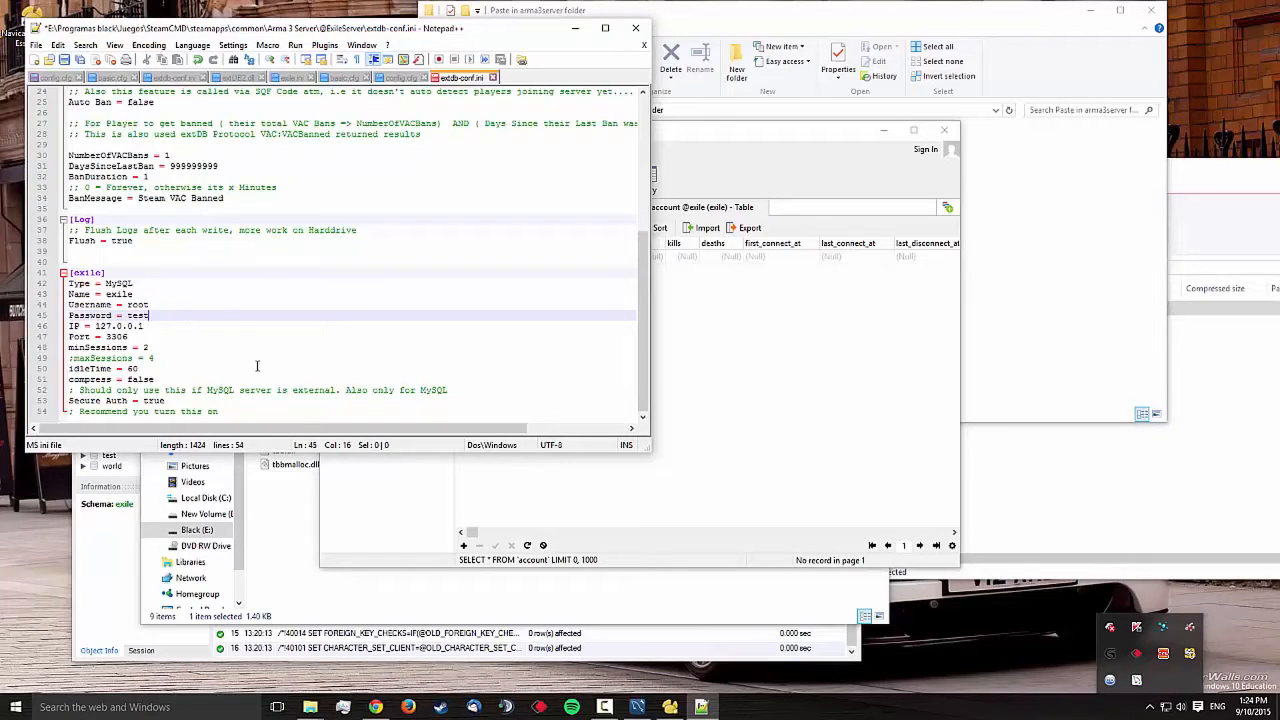
scroll(230, 330, "up", 4)
scroll(229, 330, "up", 4)
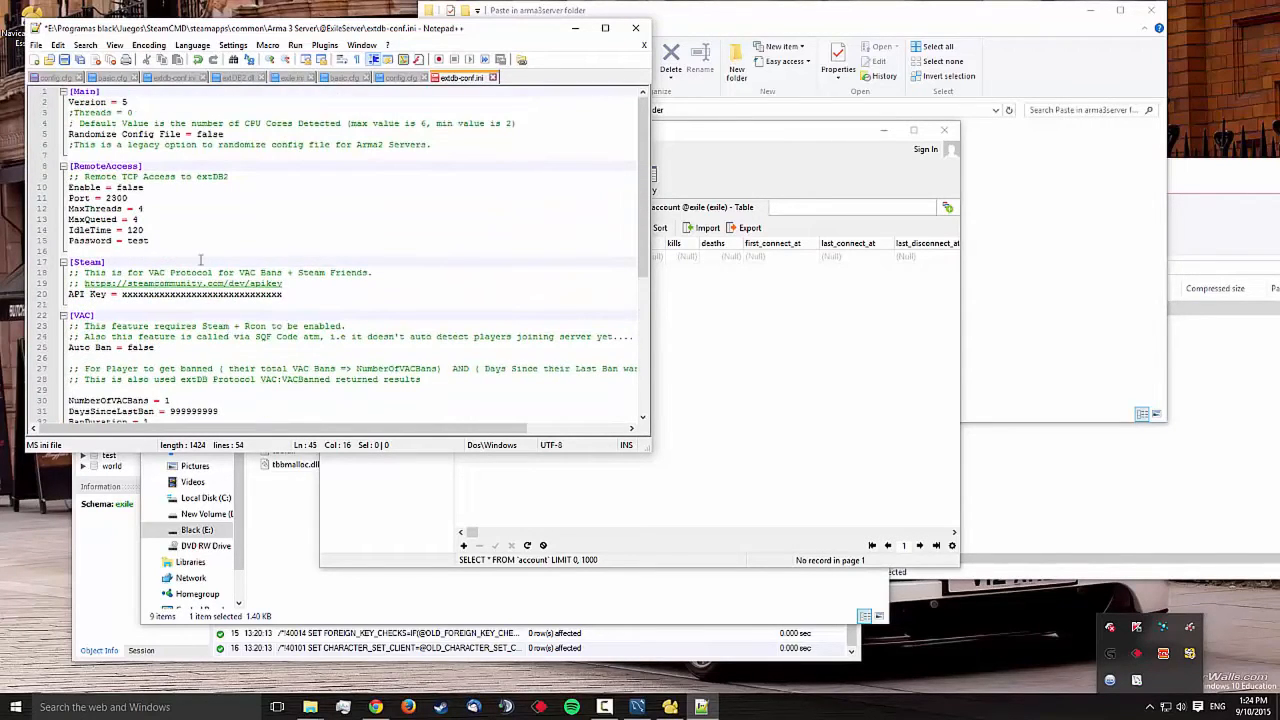
left_click(63, 60)
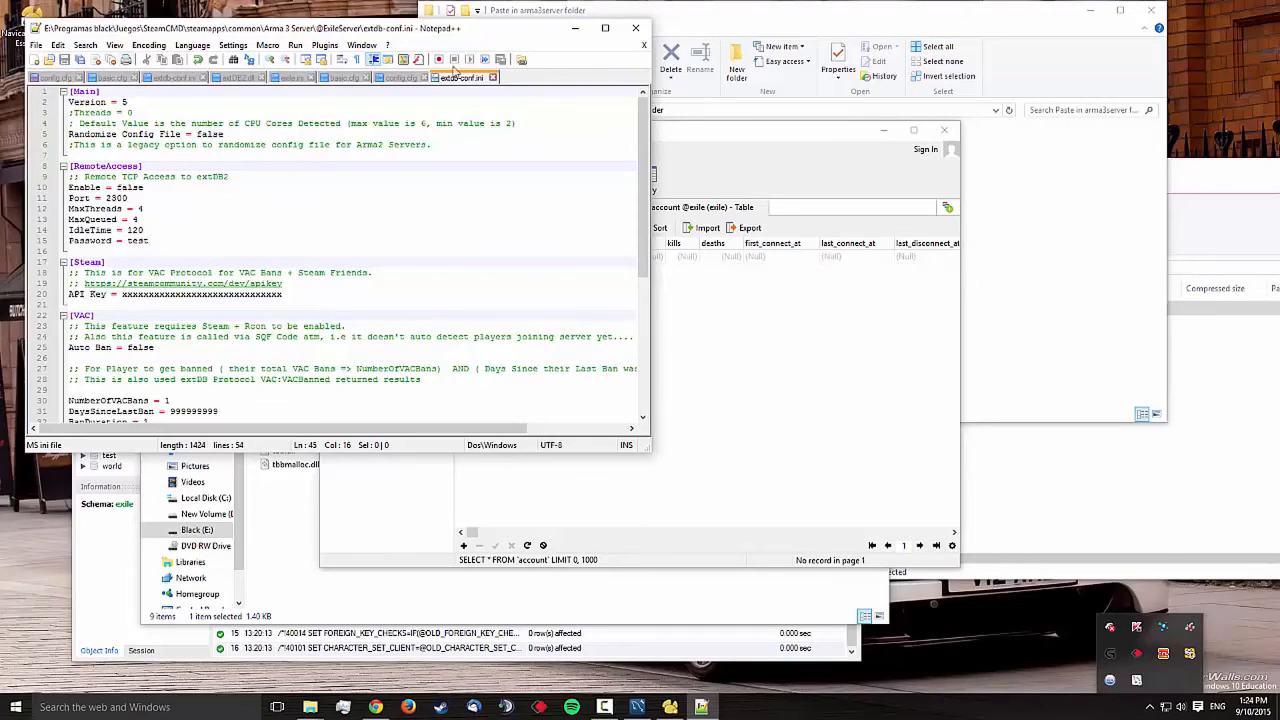
scroll(383, 258, "down", 8)
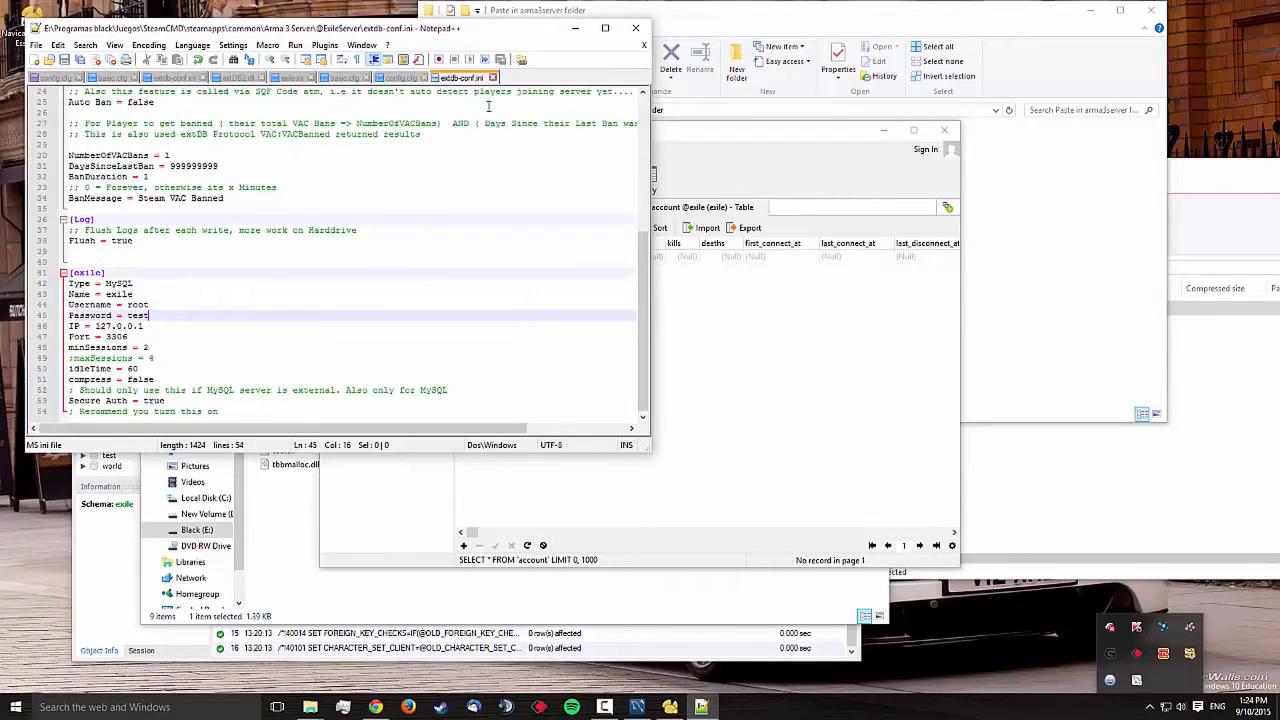
left_click(575, 28)
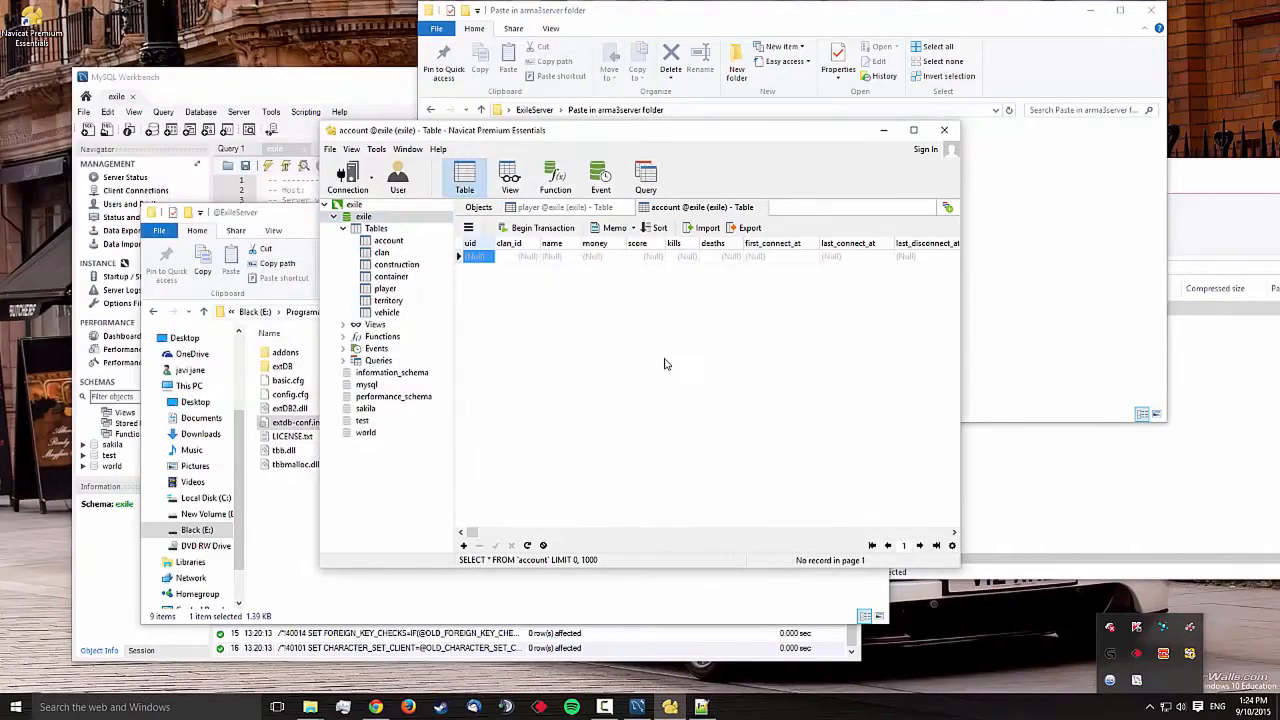
Launch Start.bat from the Arma 3 Server folder to start the dedicated server
left_click(287, 548)
key("BackSpace")
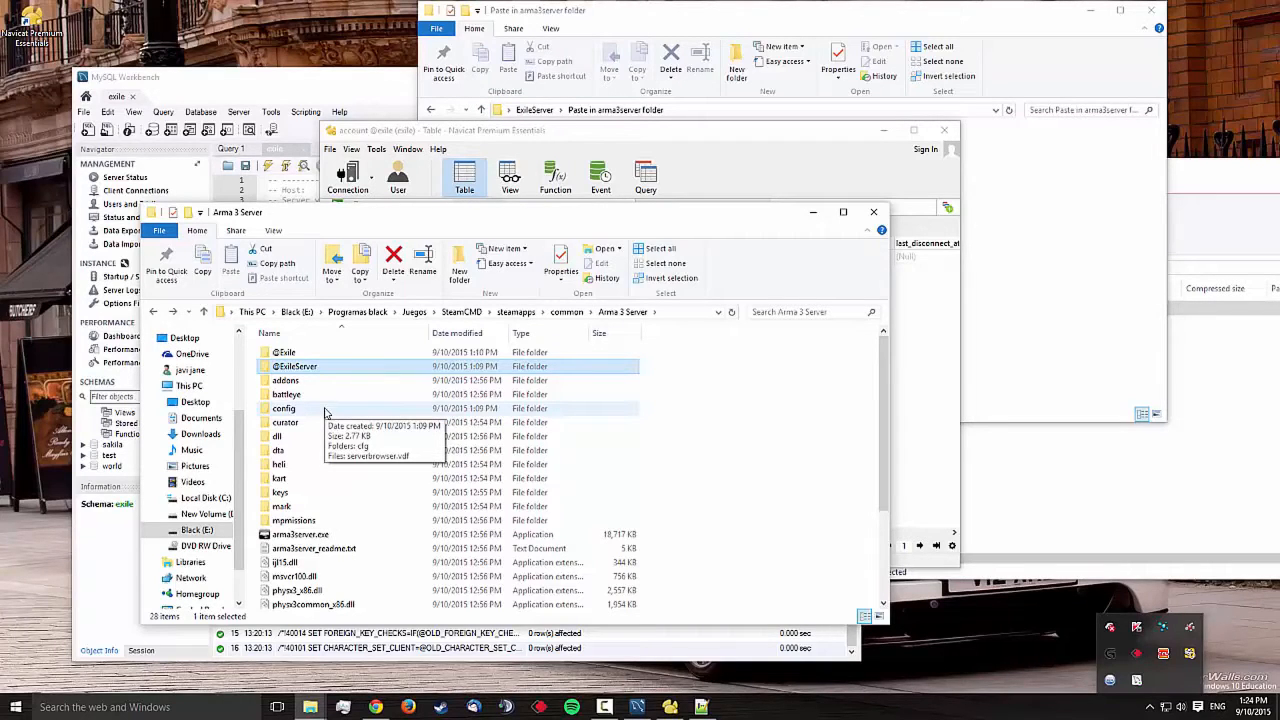
scroll(348, 522, "down", 3)
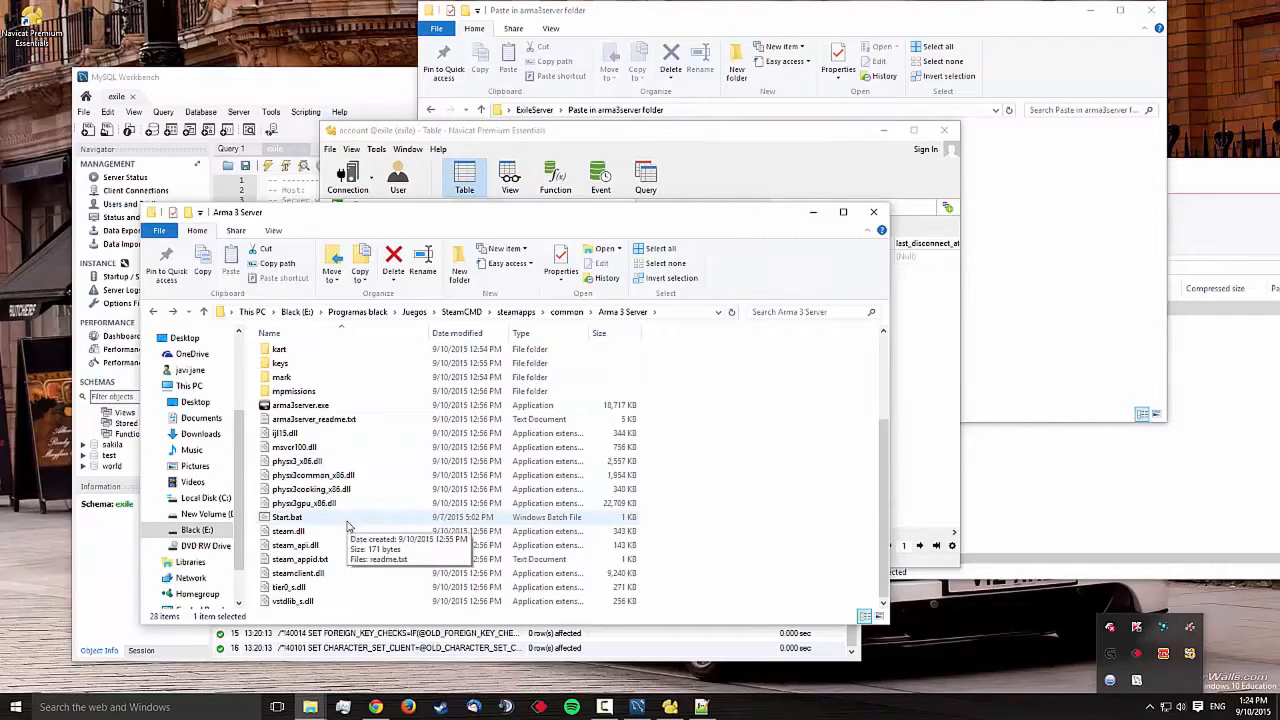
left_click(348, 522)
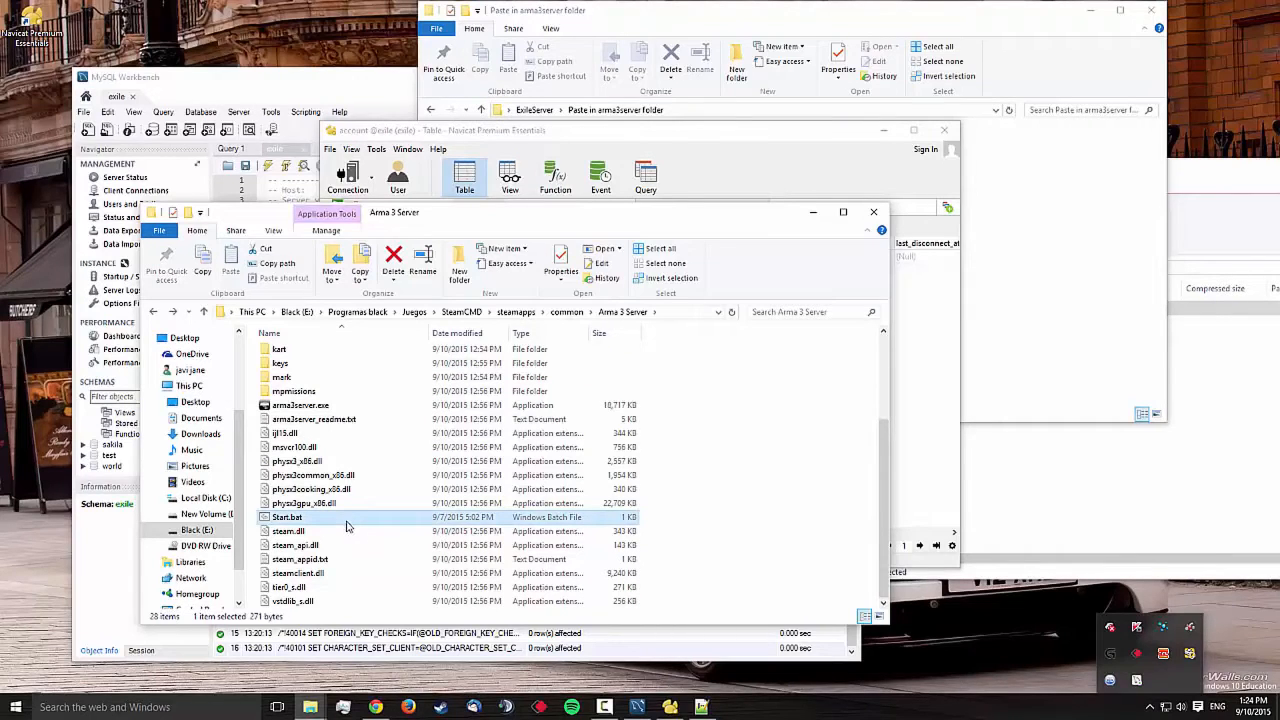
double_click(348, 522)
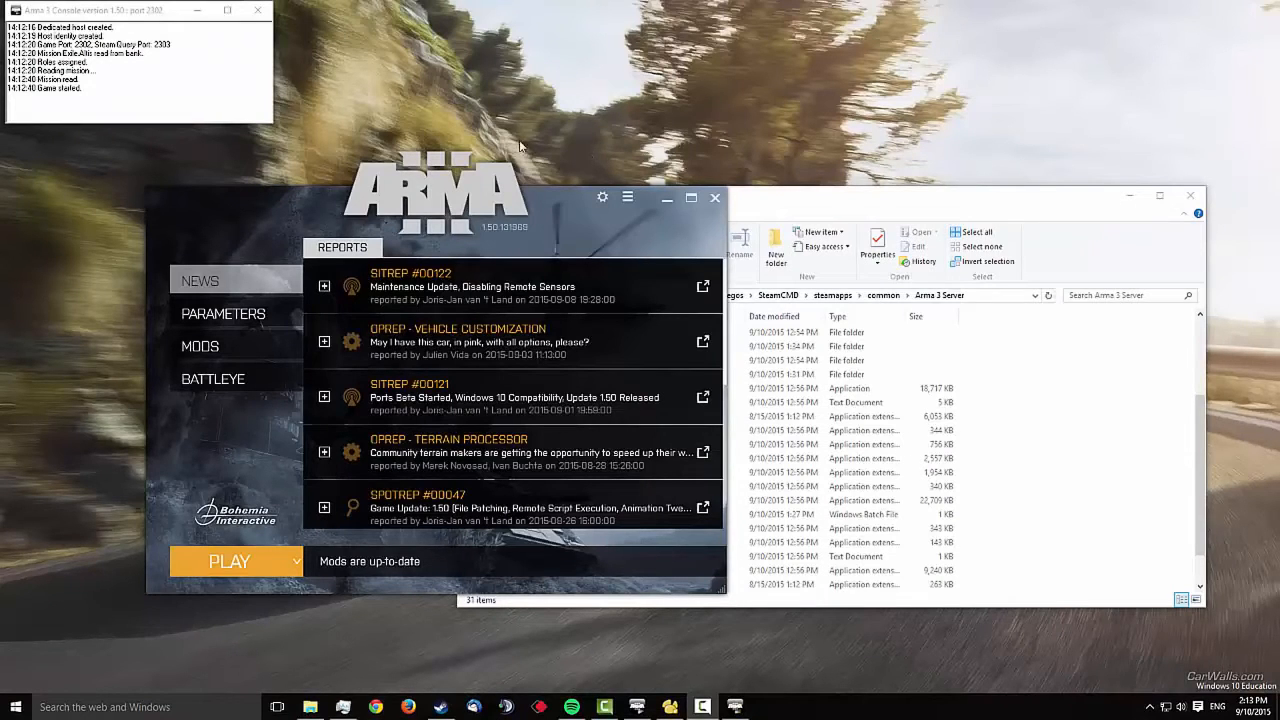
Confirm Exile Mod is loaded in the launcher's exile preset, then start the game
left_click(89, 91)
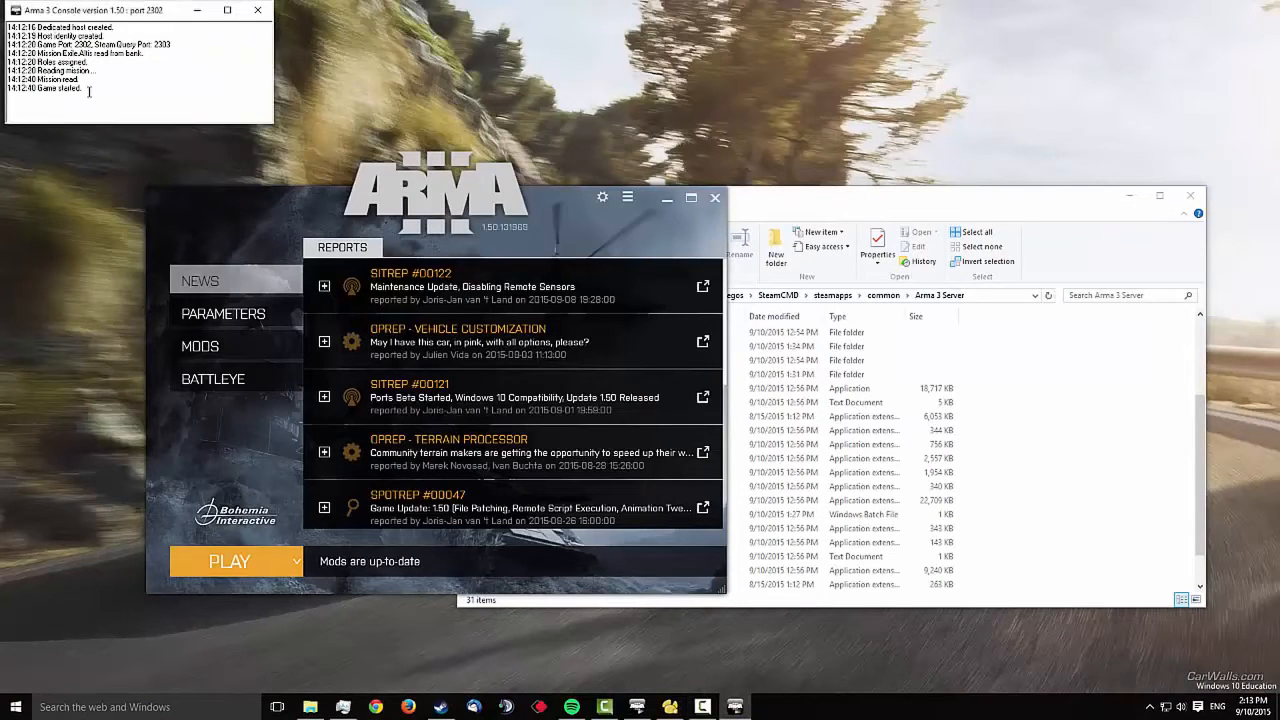
left_click(563, 211)
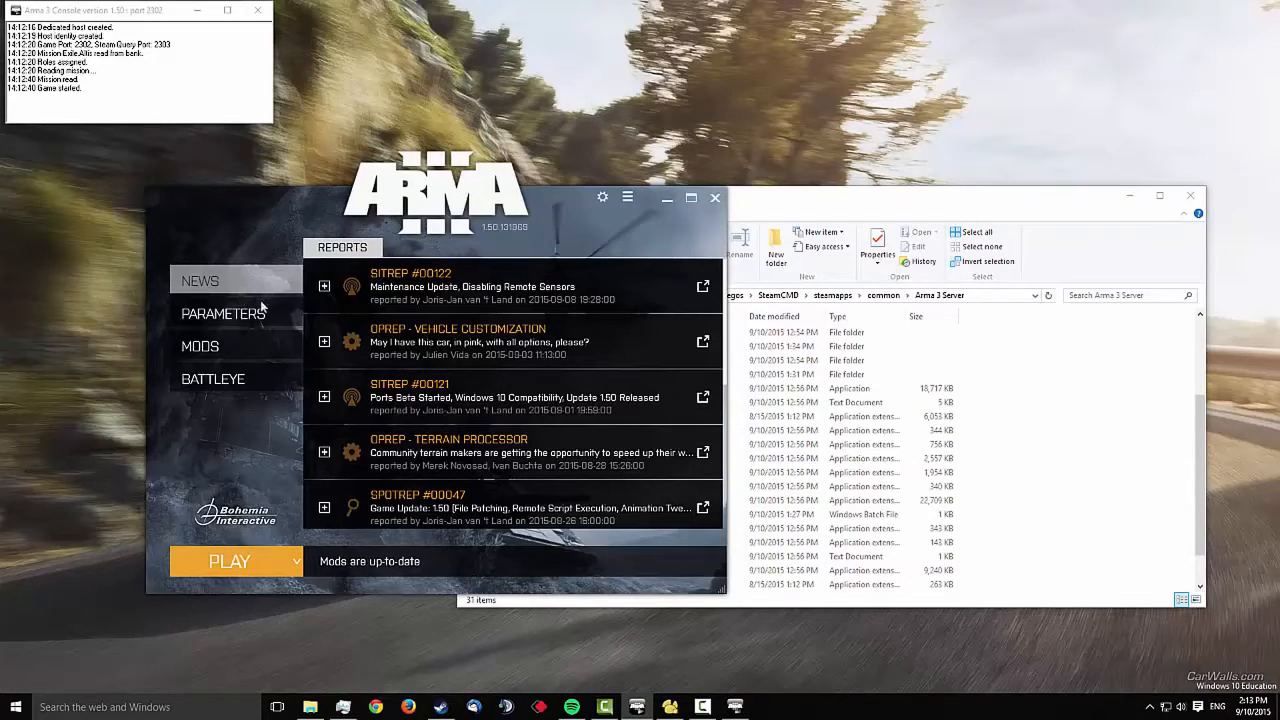
left_click(229, 349)
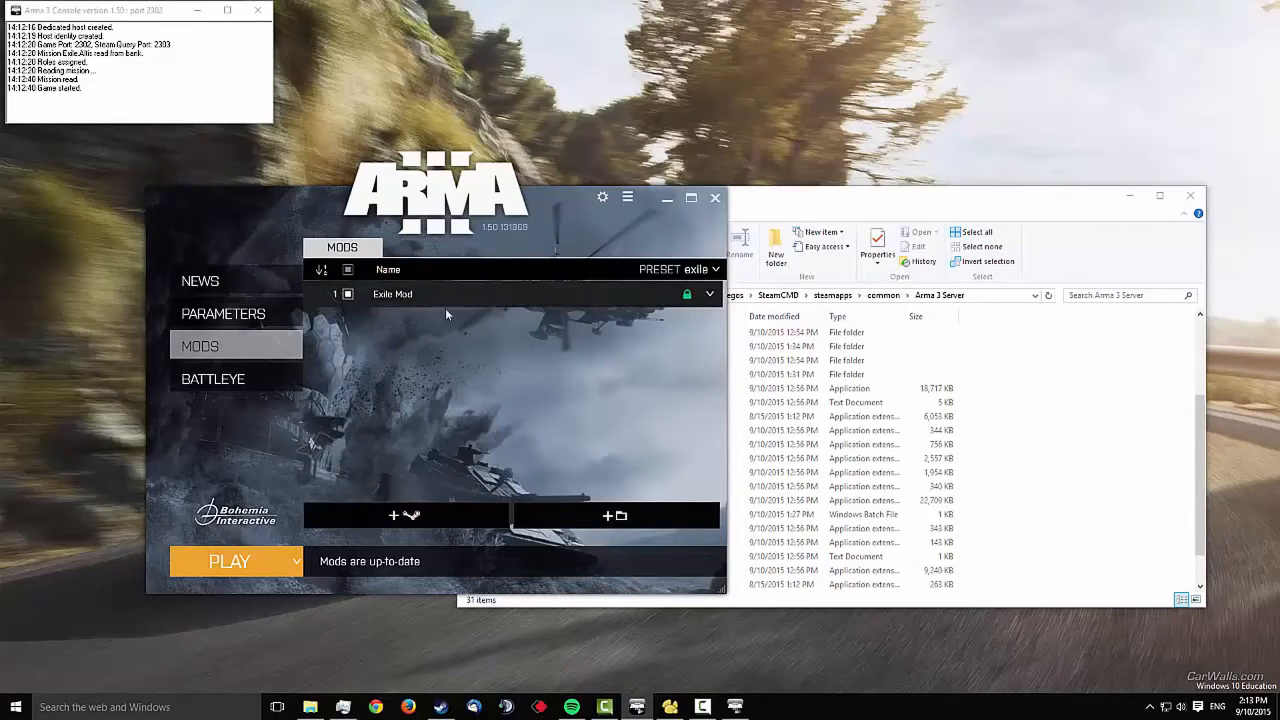
left_click(709, 294)
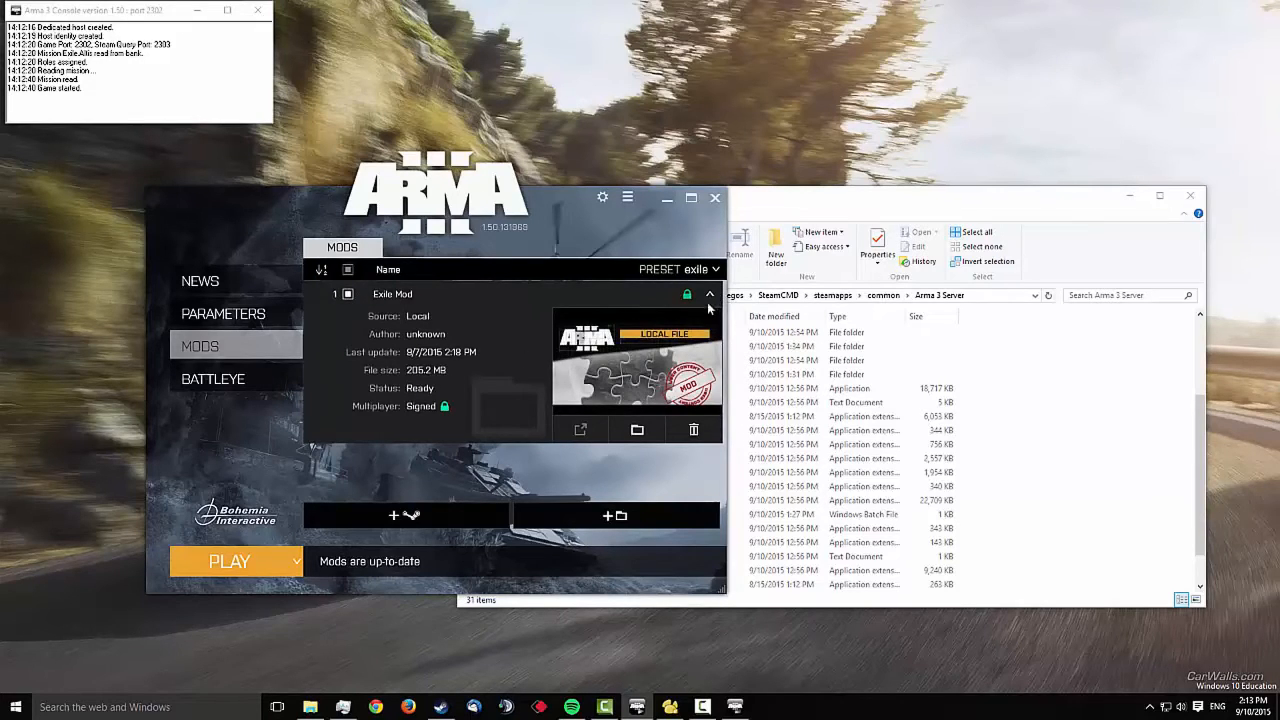
left_click(709, 294)
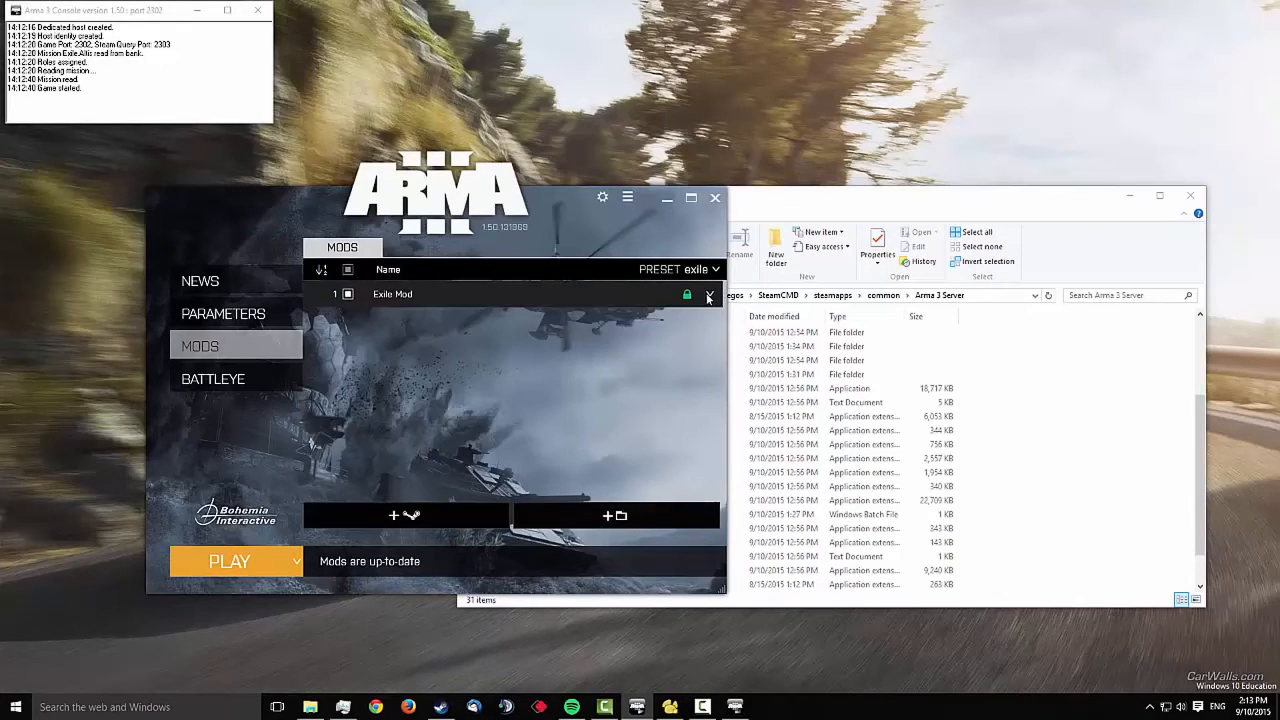
left_click(233, 563)
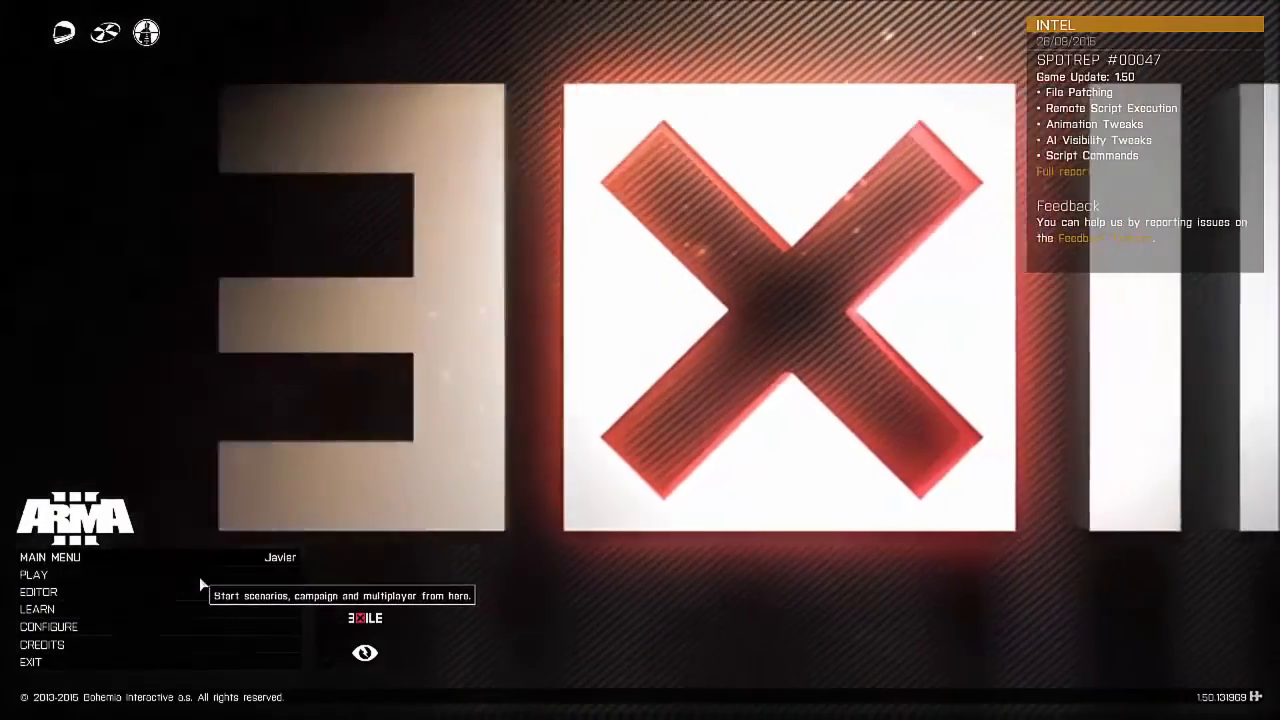
Join the EXILE MOD test server from the LAN multiplayer list
left_click(199, 576)
left_click(199, 576)
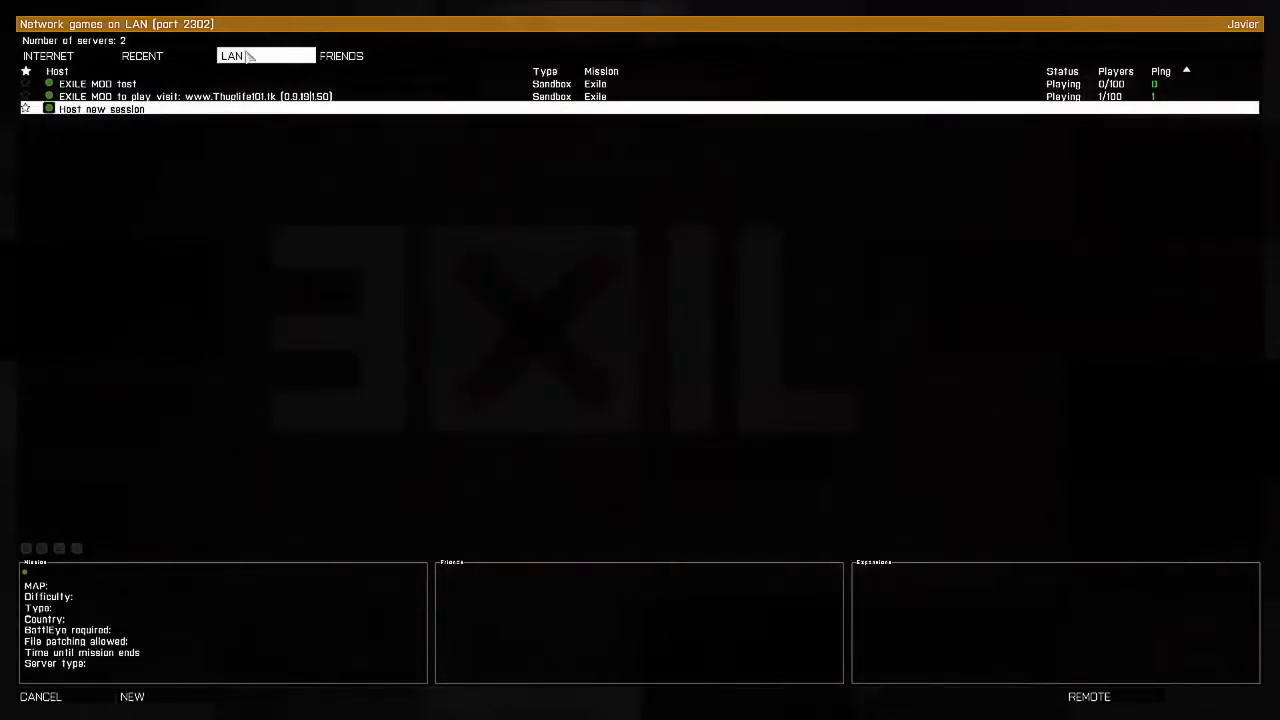
left_click(602, 85)
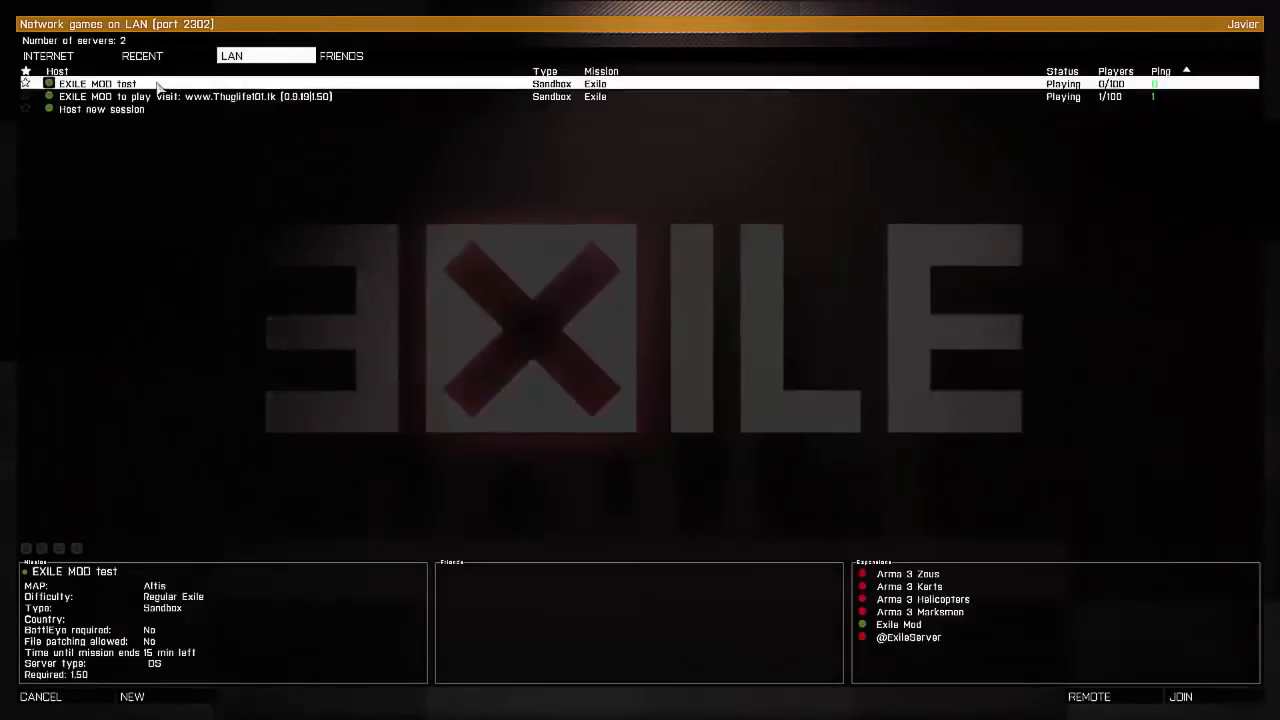
double_click(602, 86)
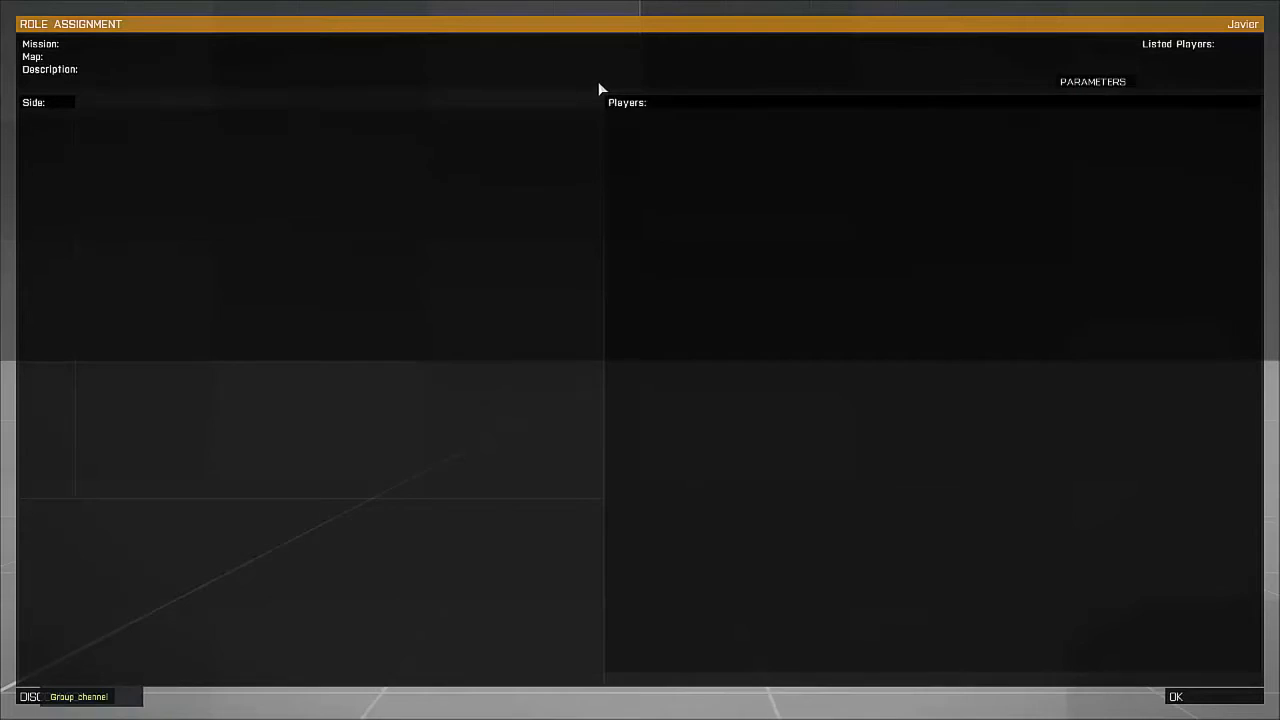
Accept Exile Player Slot 1 on Role Assignment and let the Altis mission load
left_click(1221, 698)
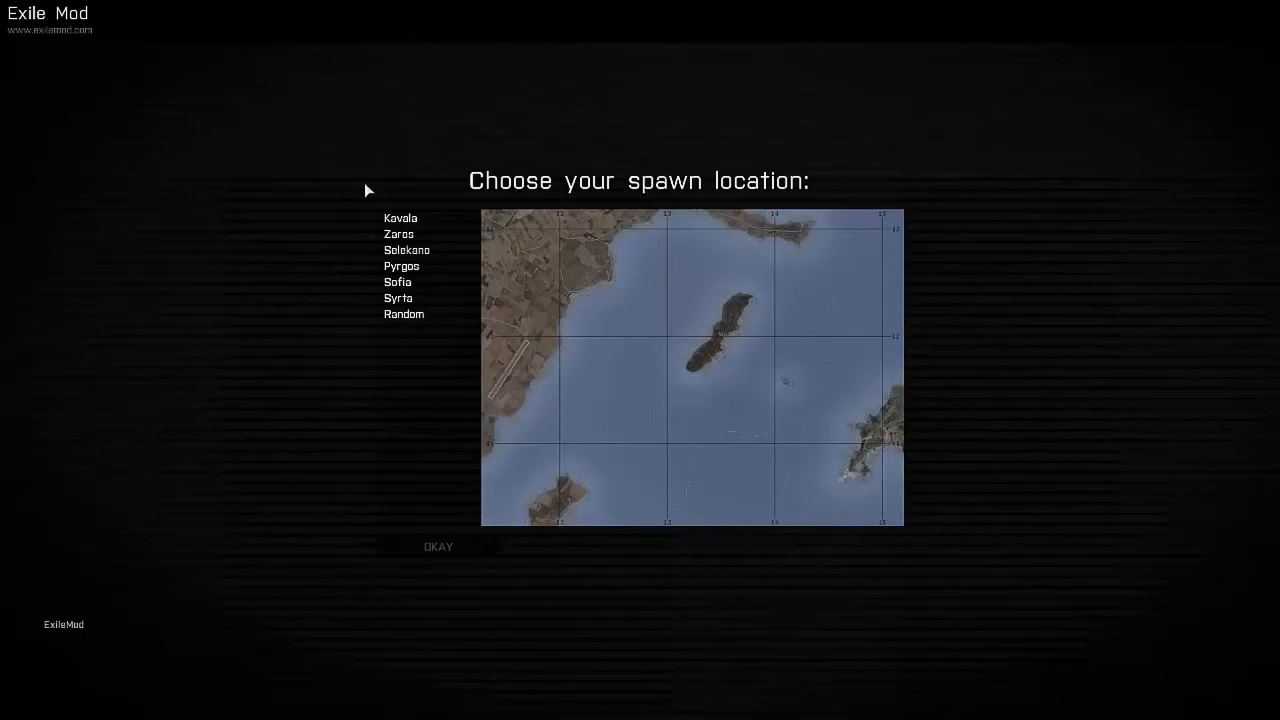
Choose Kavala as the spawn location and request a new character
left_click(400, 219)
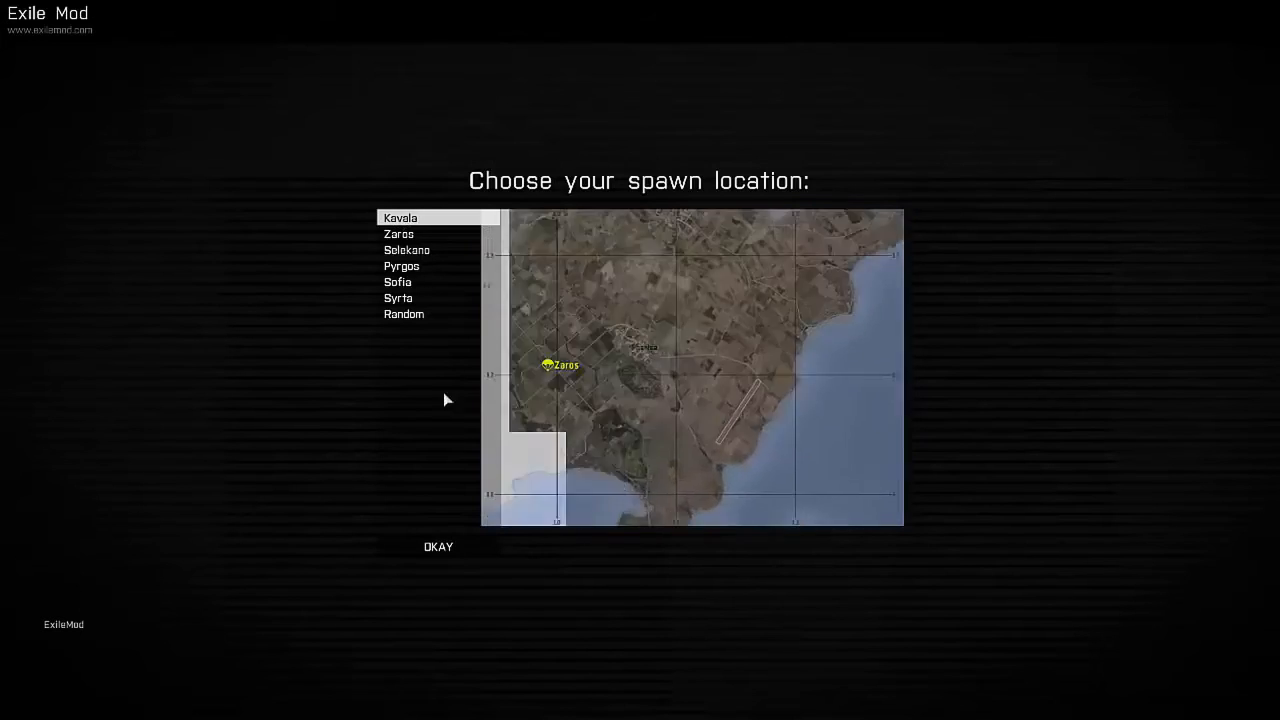
left_click(437, 548)
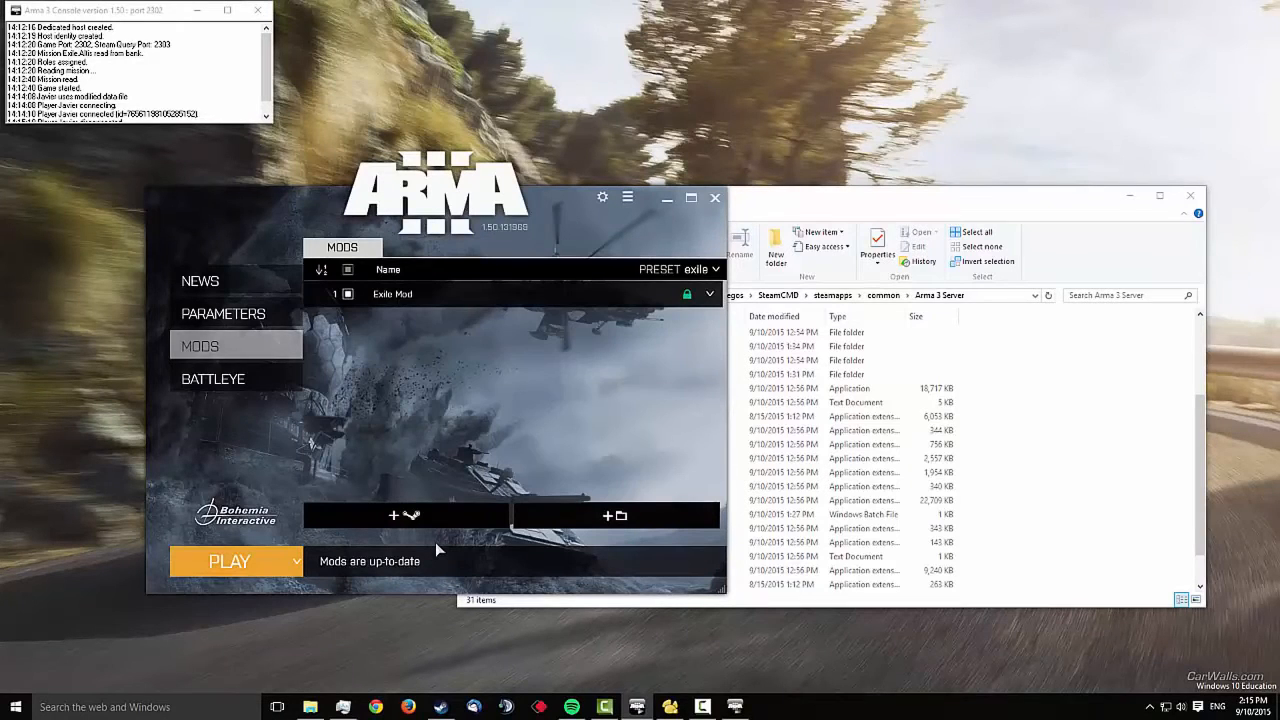
Open the C:\programdata folder through the Run dialog
left_click(176, 707)
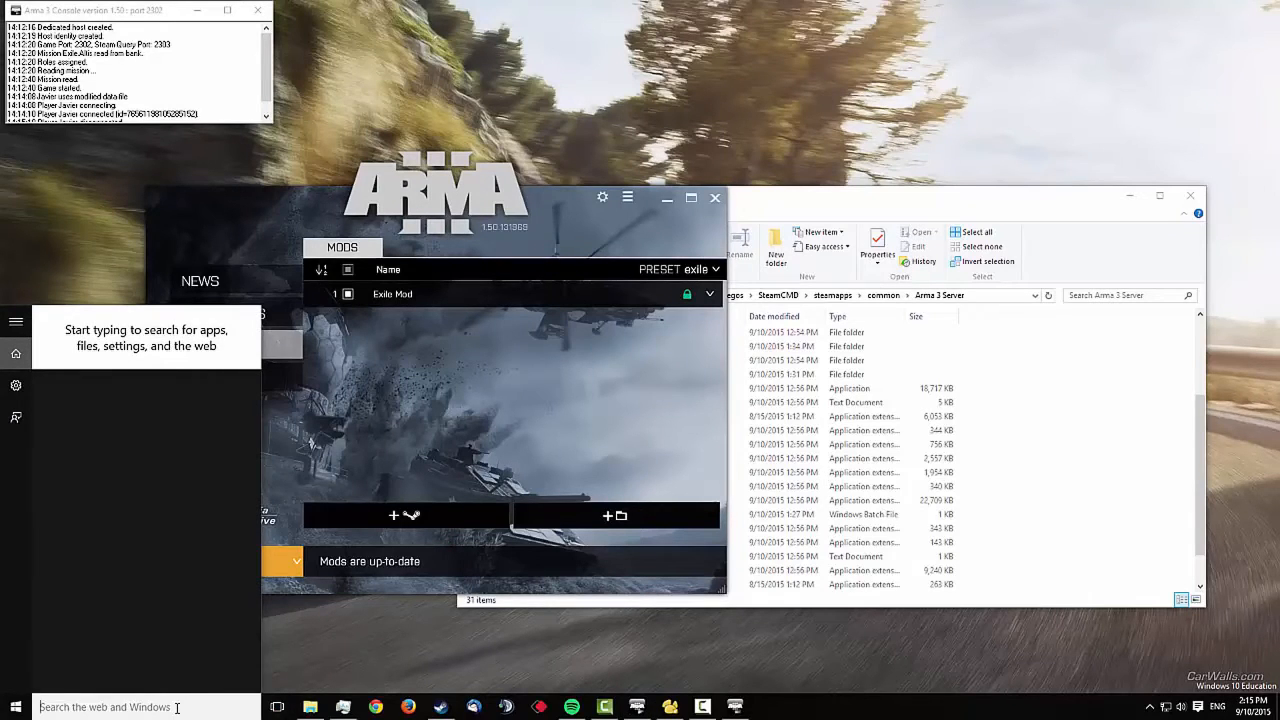
type("run")
key("Return")
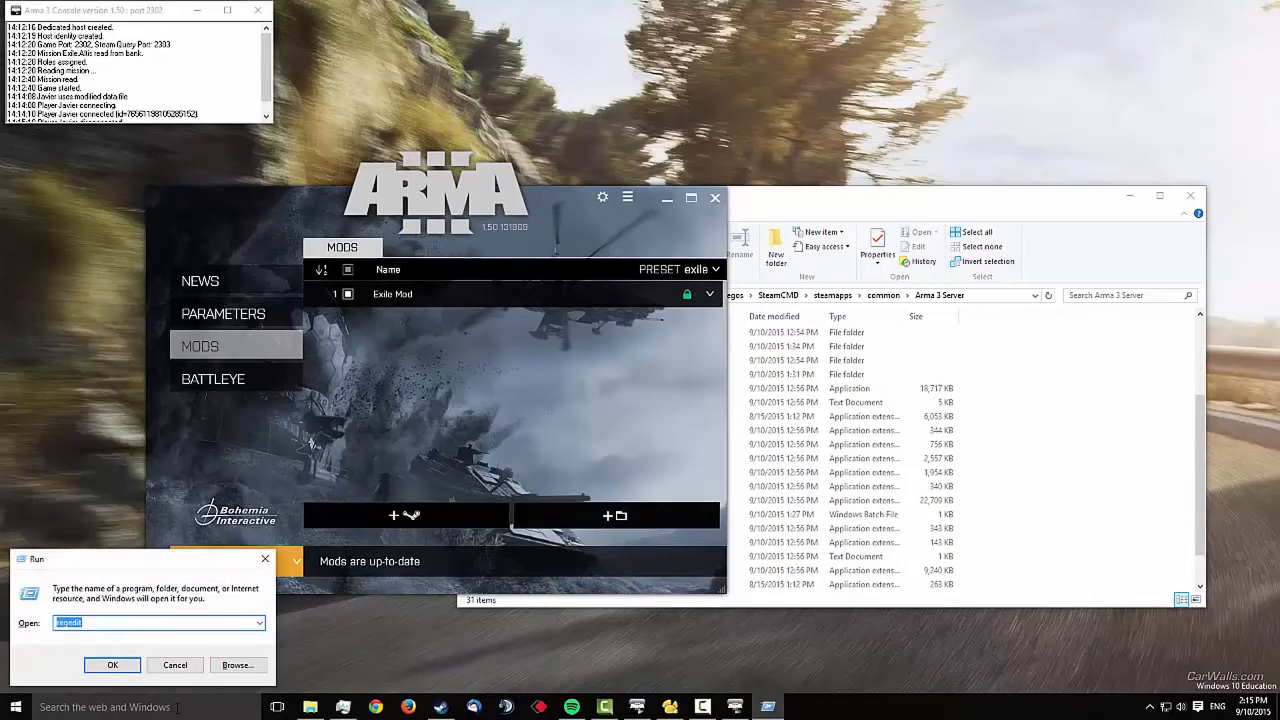
type("c")
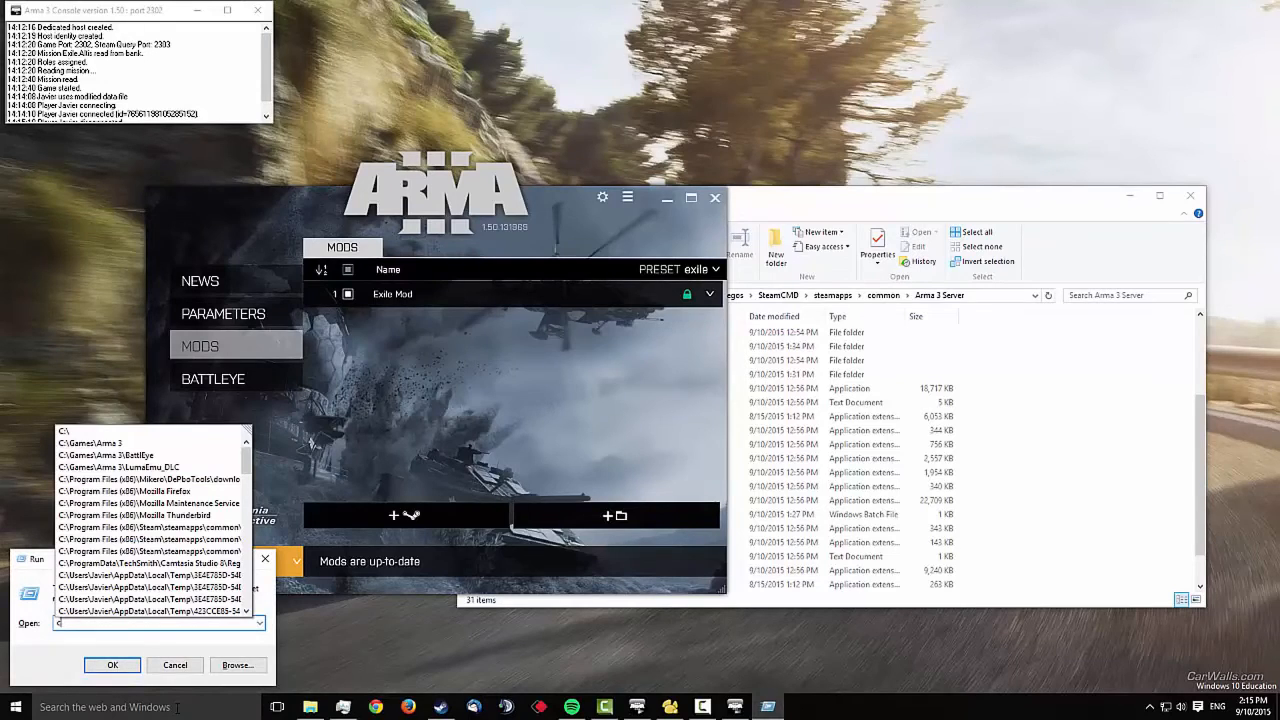
type(":\\")
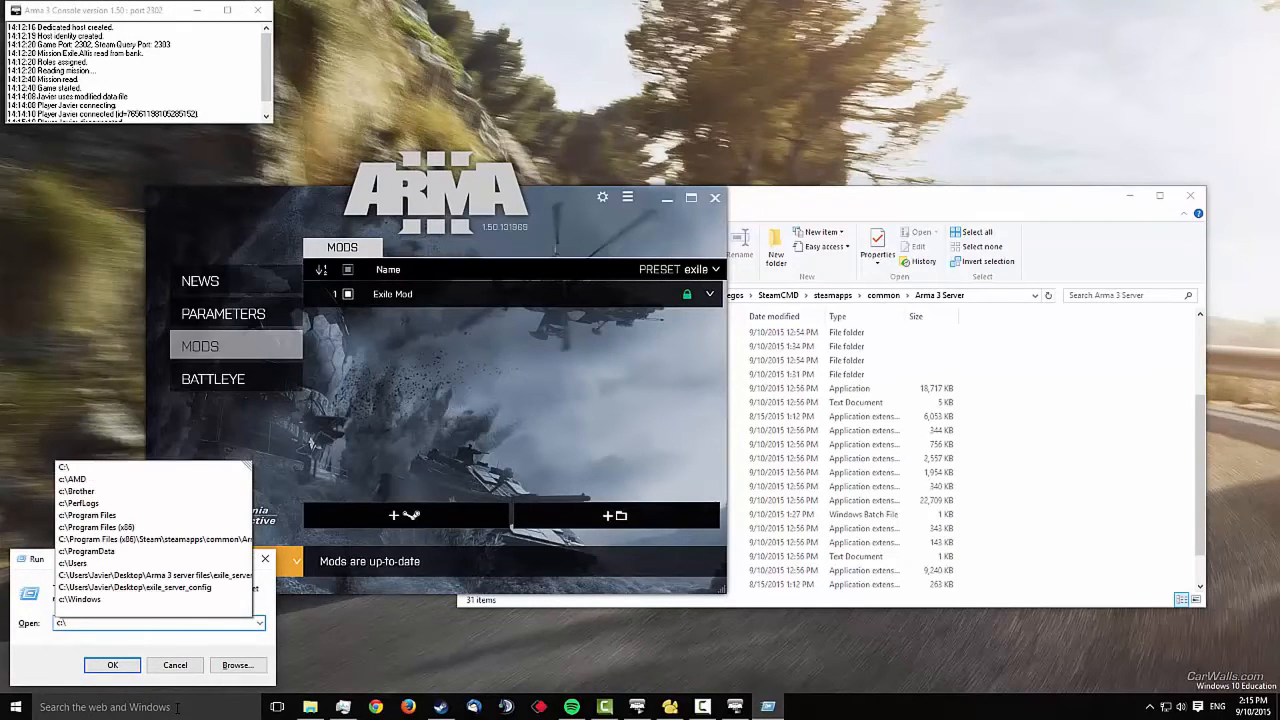
type("program")
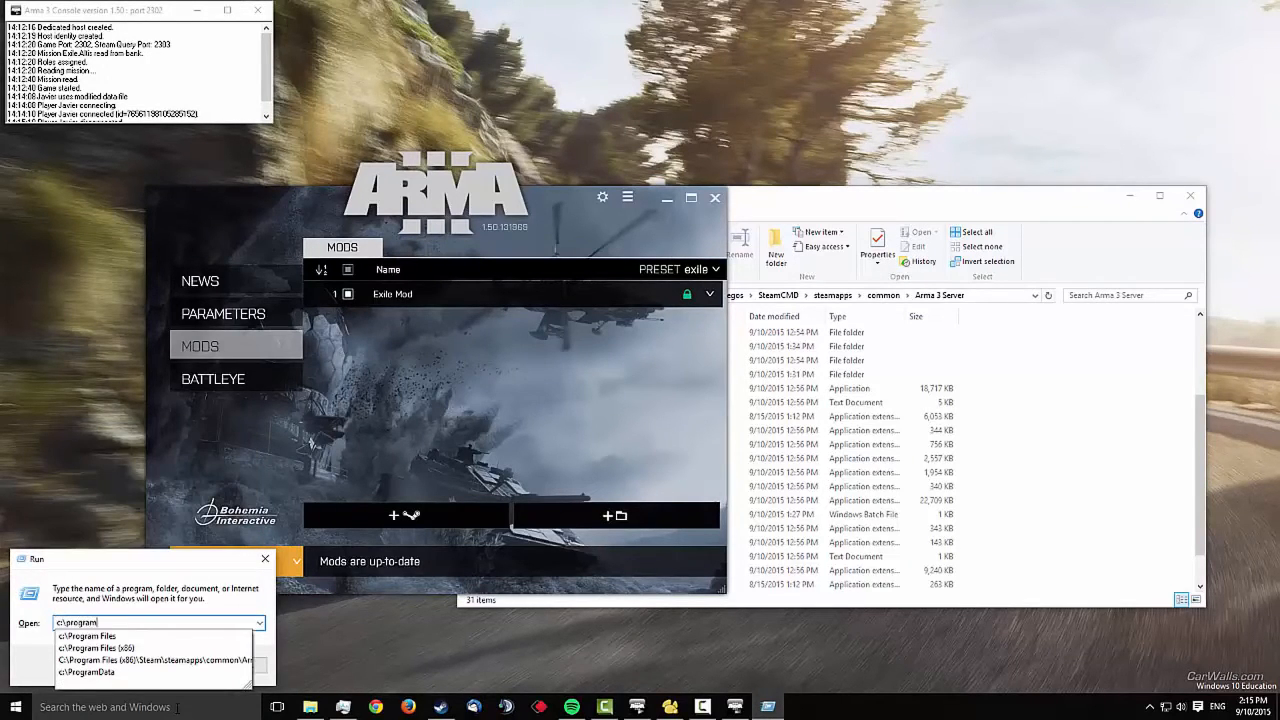
type("data")
key("Return")
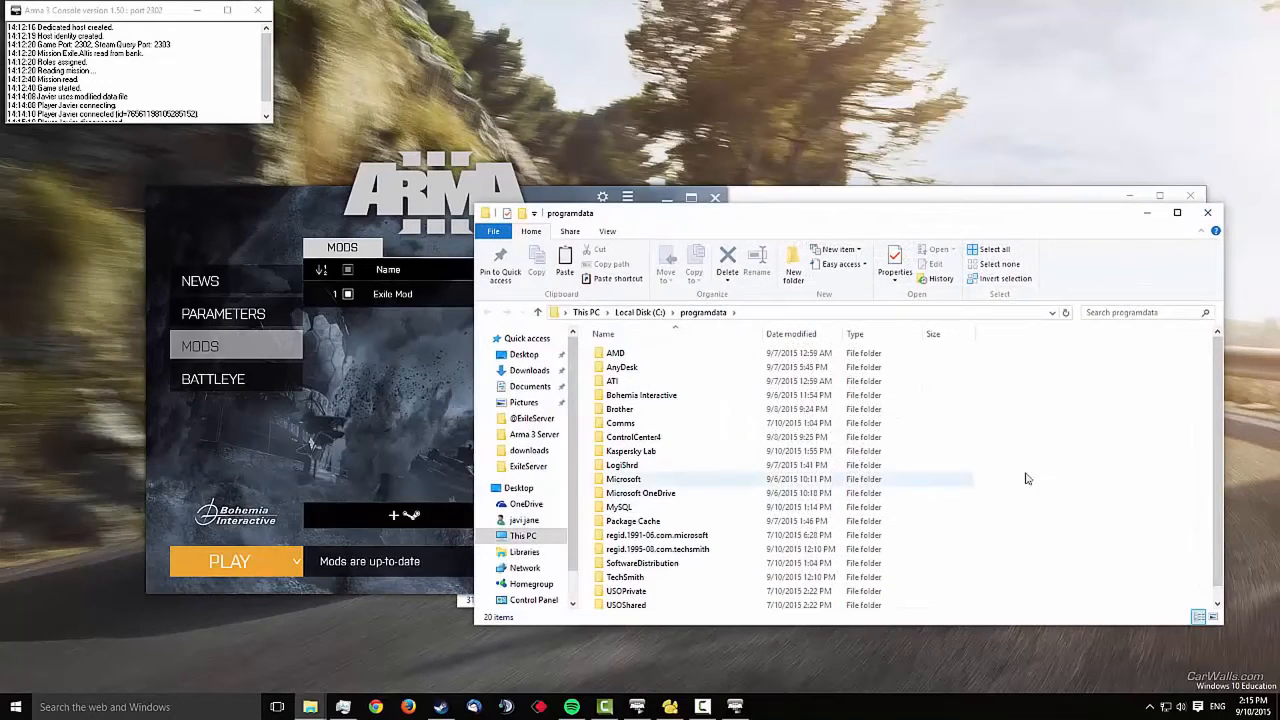
Go into MySQL\MySQL Server 5.6 and open my.ini in Notepad++
double_click(644, 509)
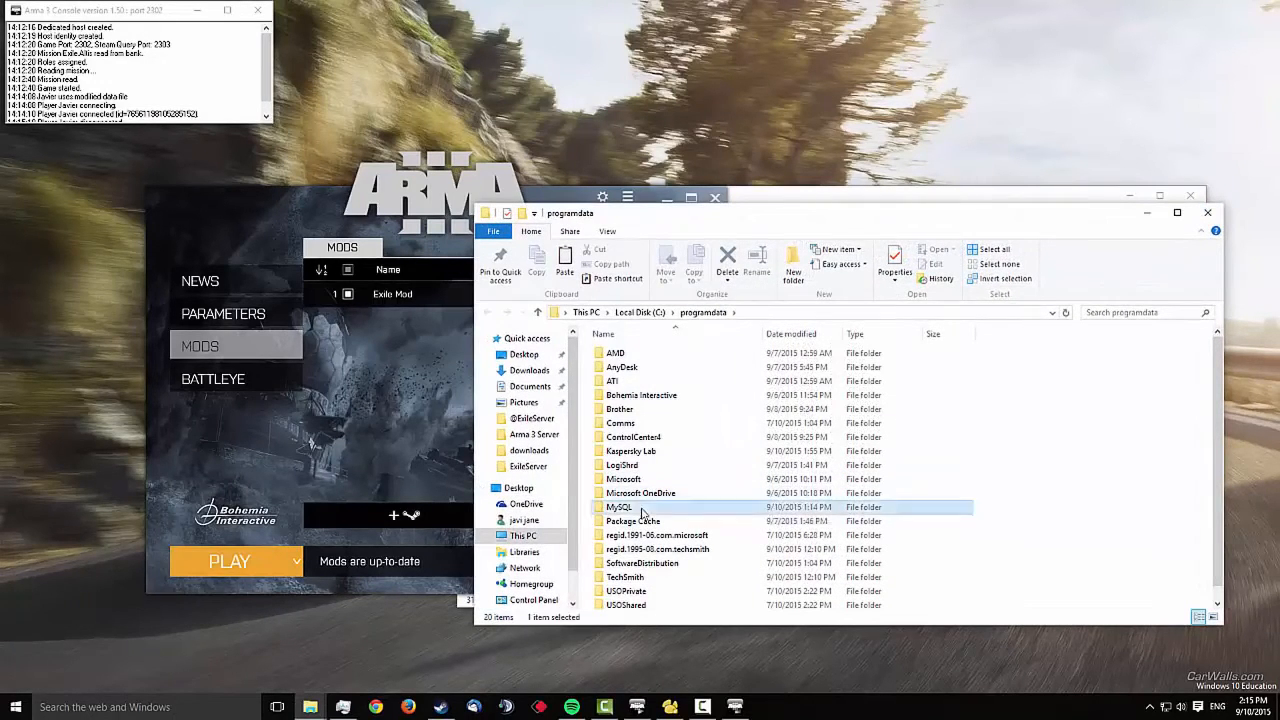
double_click(631, 369)
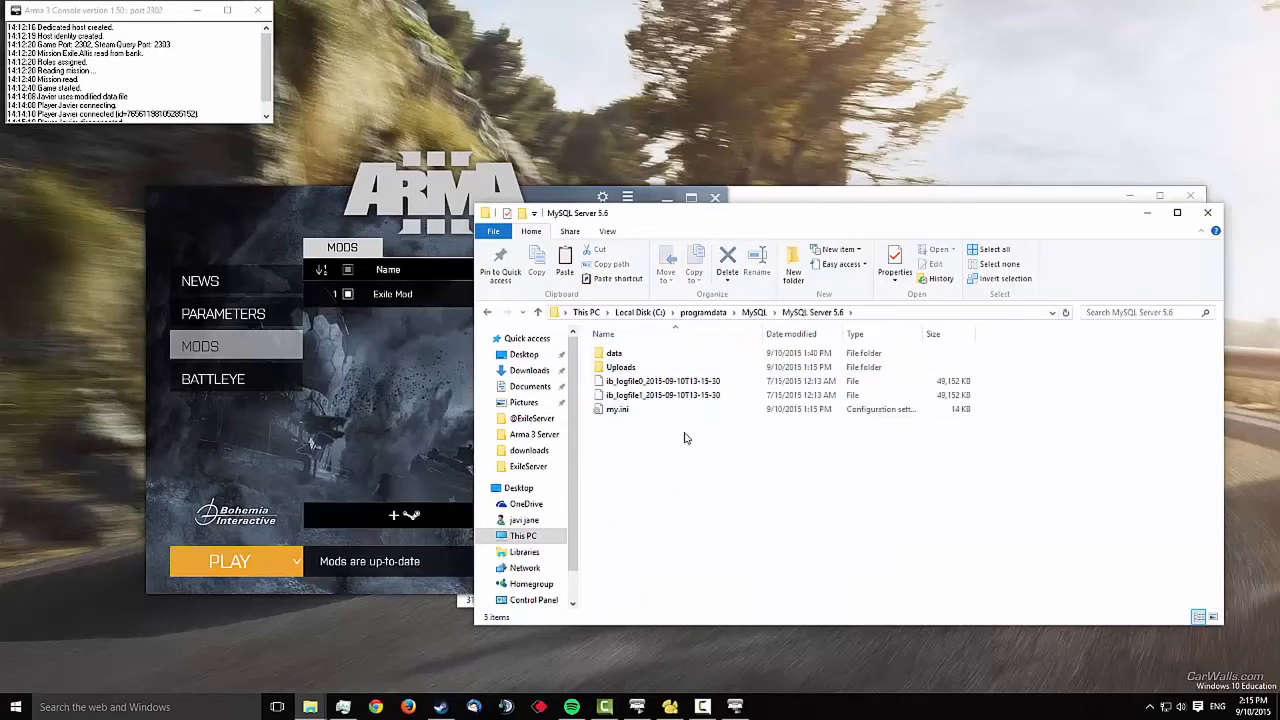
left_click(619, 414)
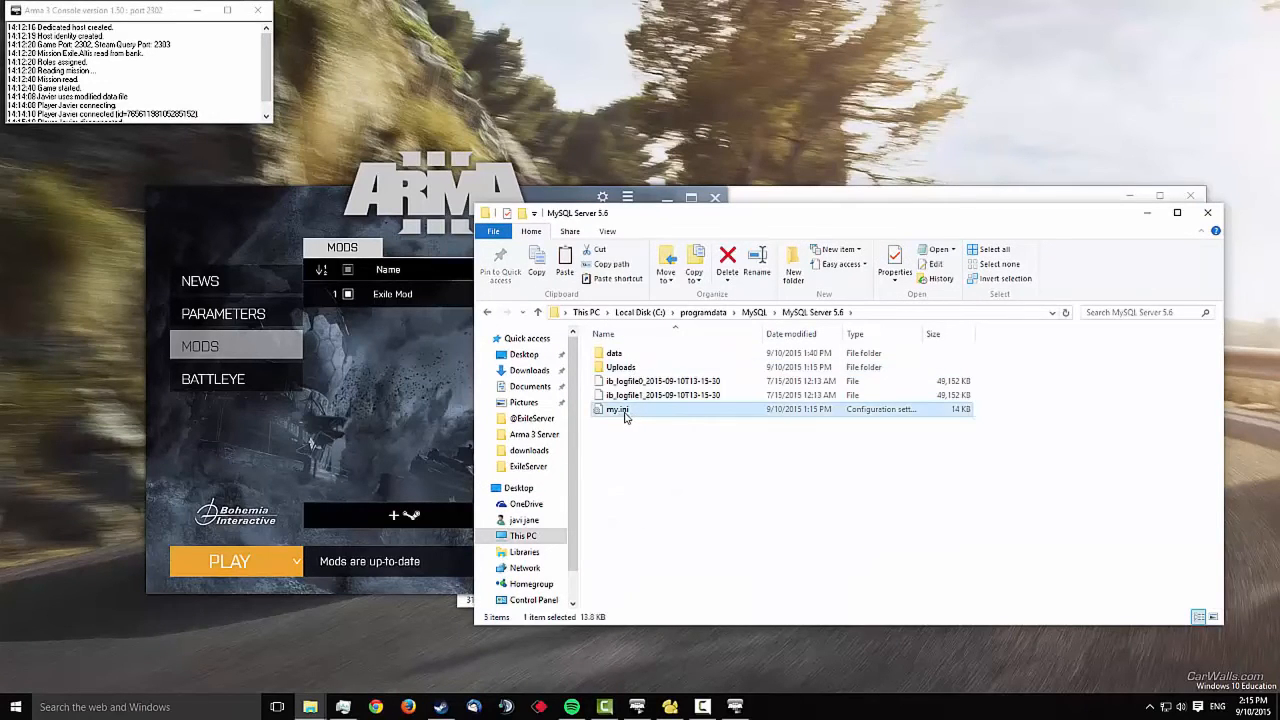
right_click(622, 414)
left_click(665, 198)
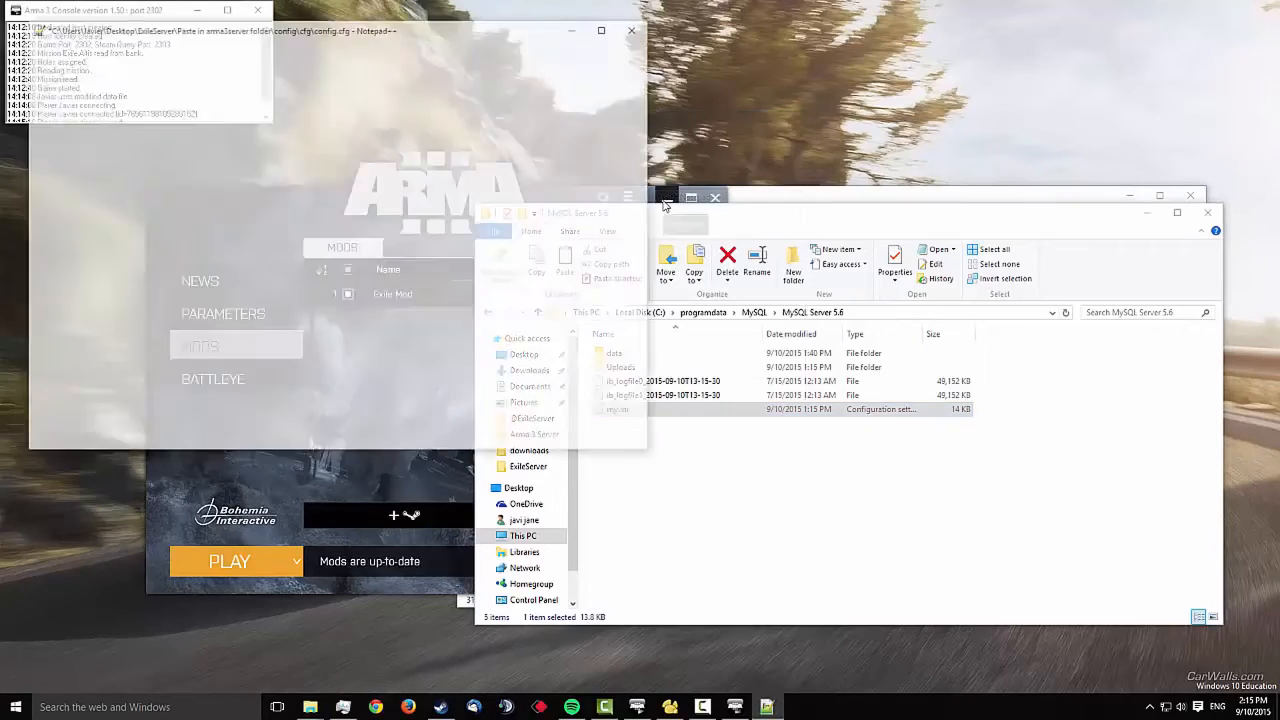
Delete STRICT_TRANS_TABLES from the sql-mode line 106, save my.ini and close Notepad++
scroll(284, 273, "down", 8)
scroll(284, 273, "down", 20)
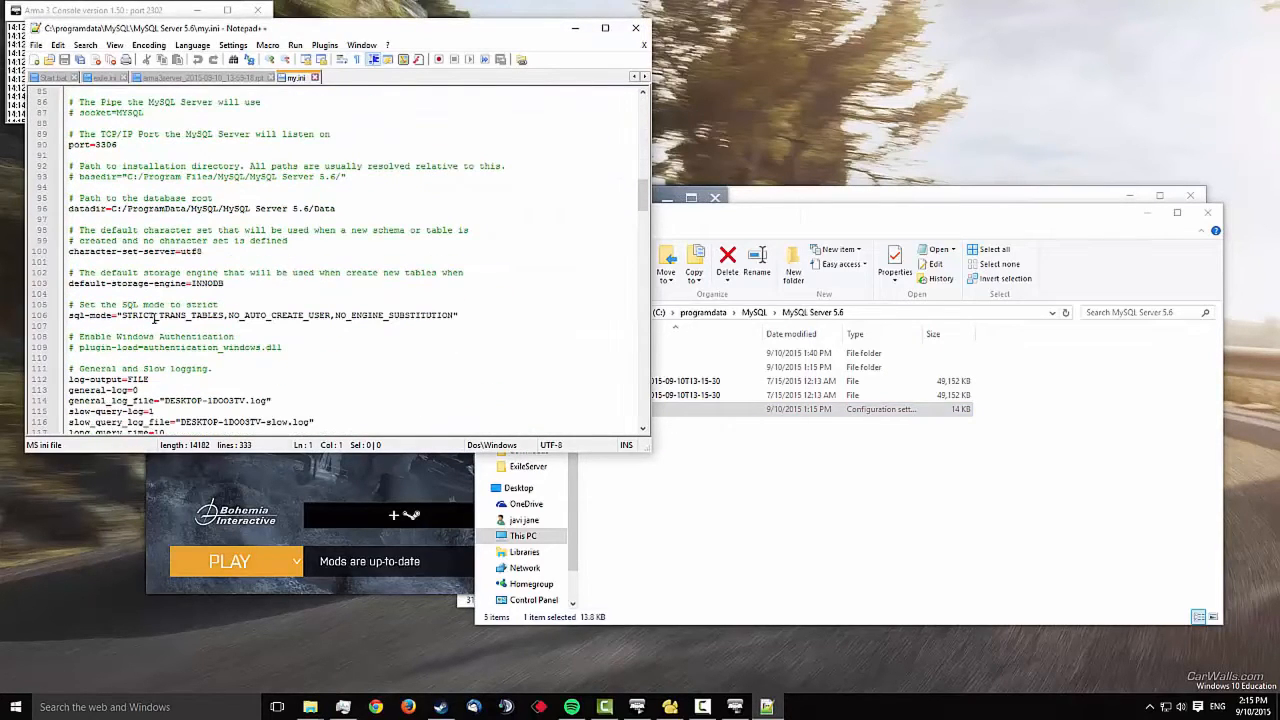
left_click_drag(122, 315, 461, 316)
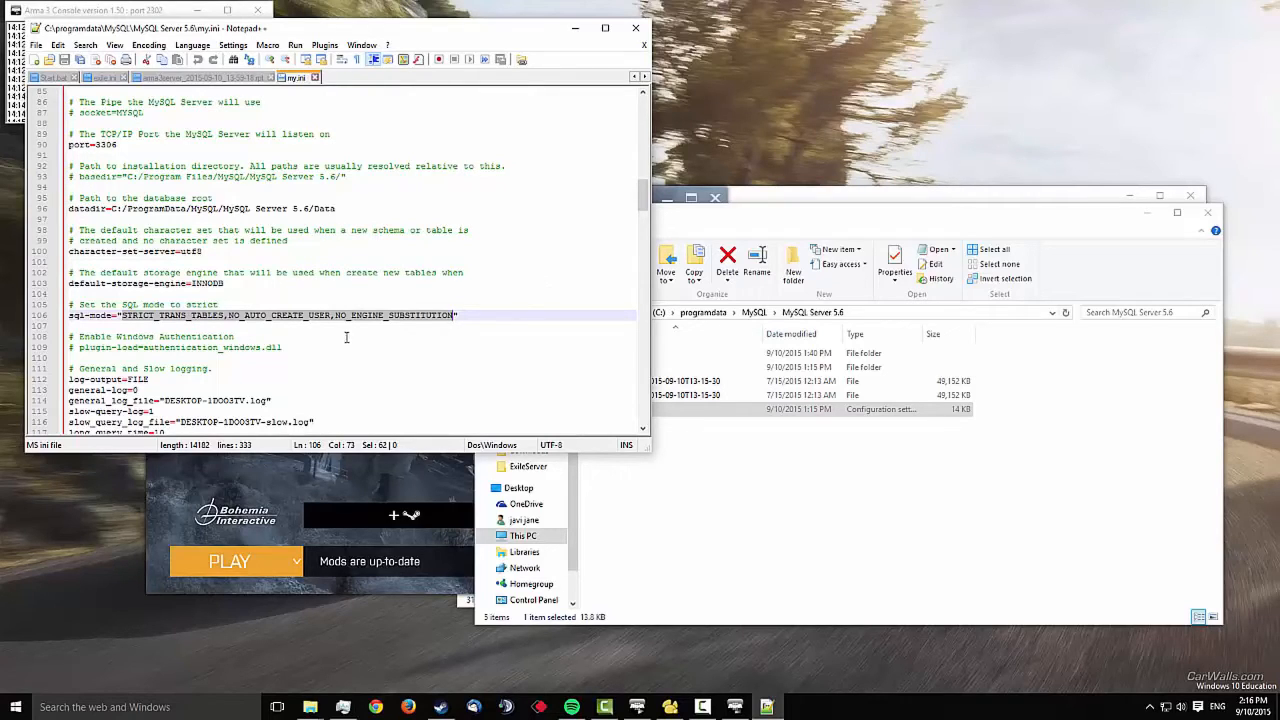
left_click_drag(229, 317, 119, 316)
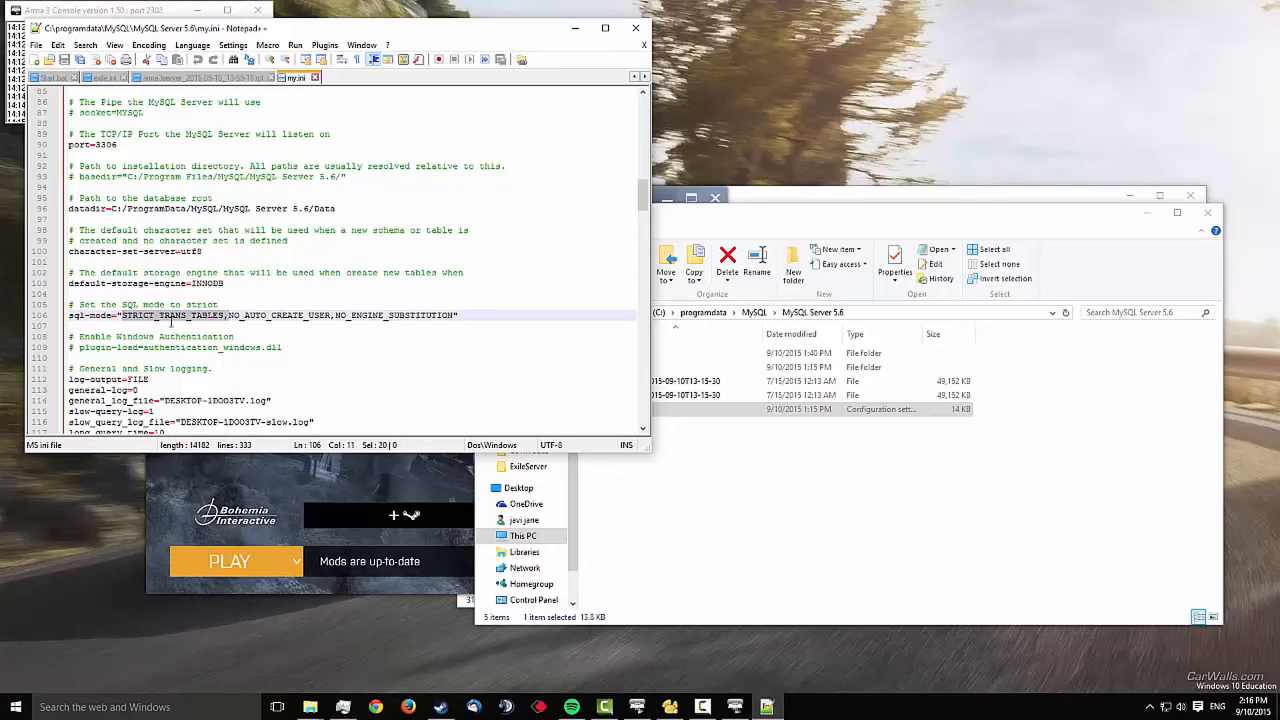
key("Delete")
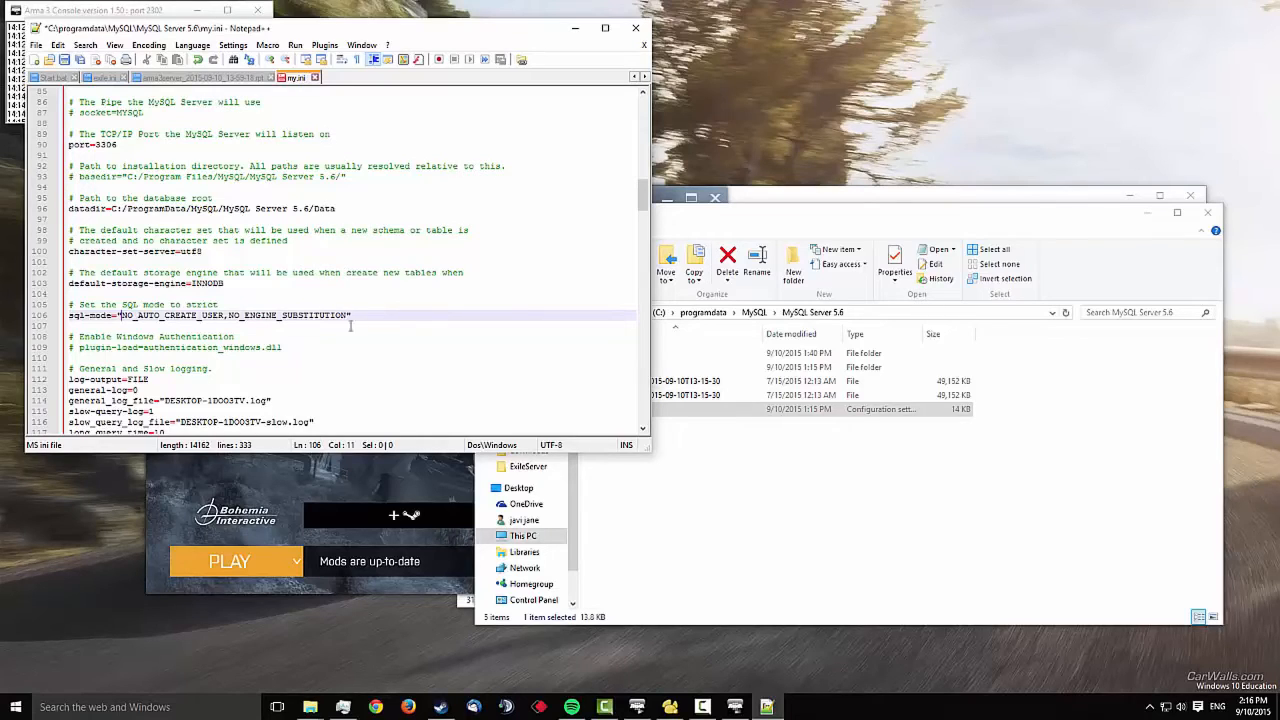
left_click(63, 61)
left_click(490, 316)
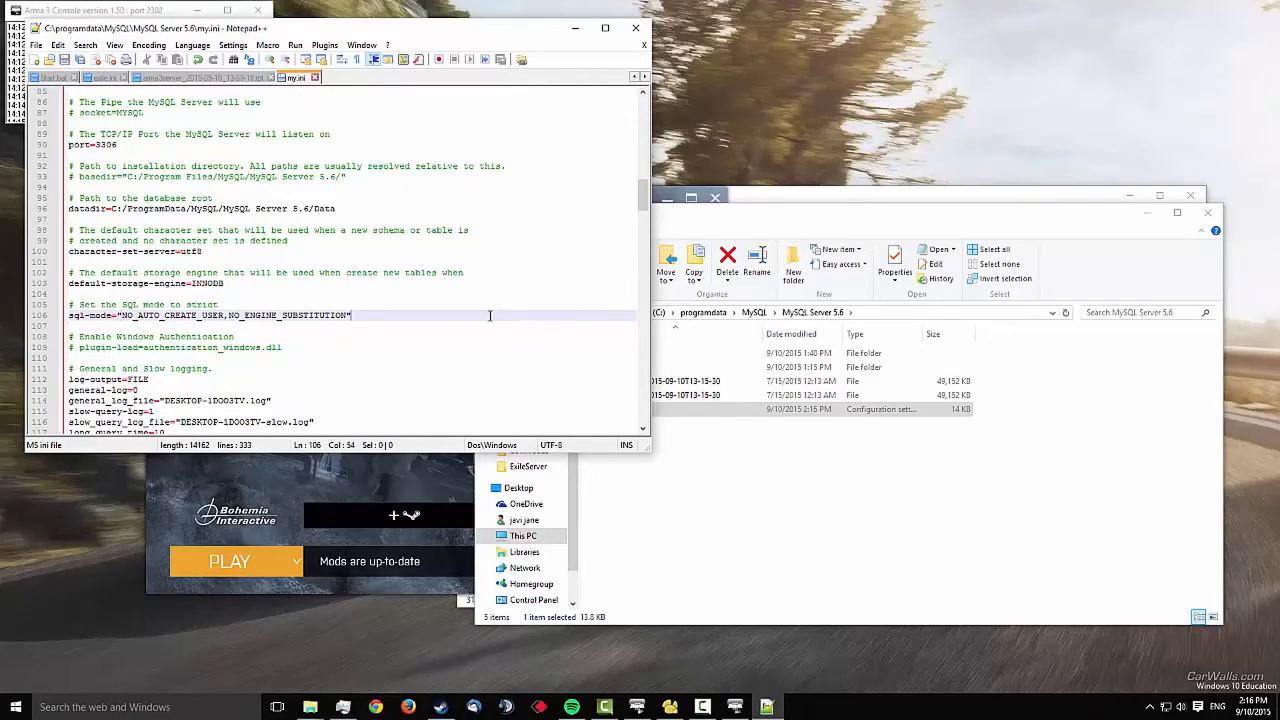
left_click(635, 28)
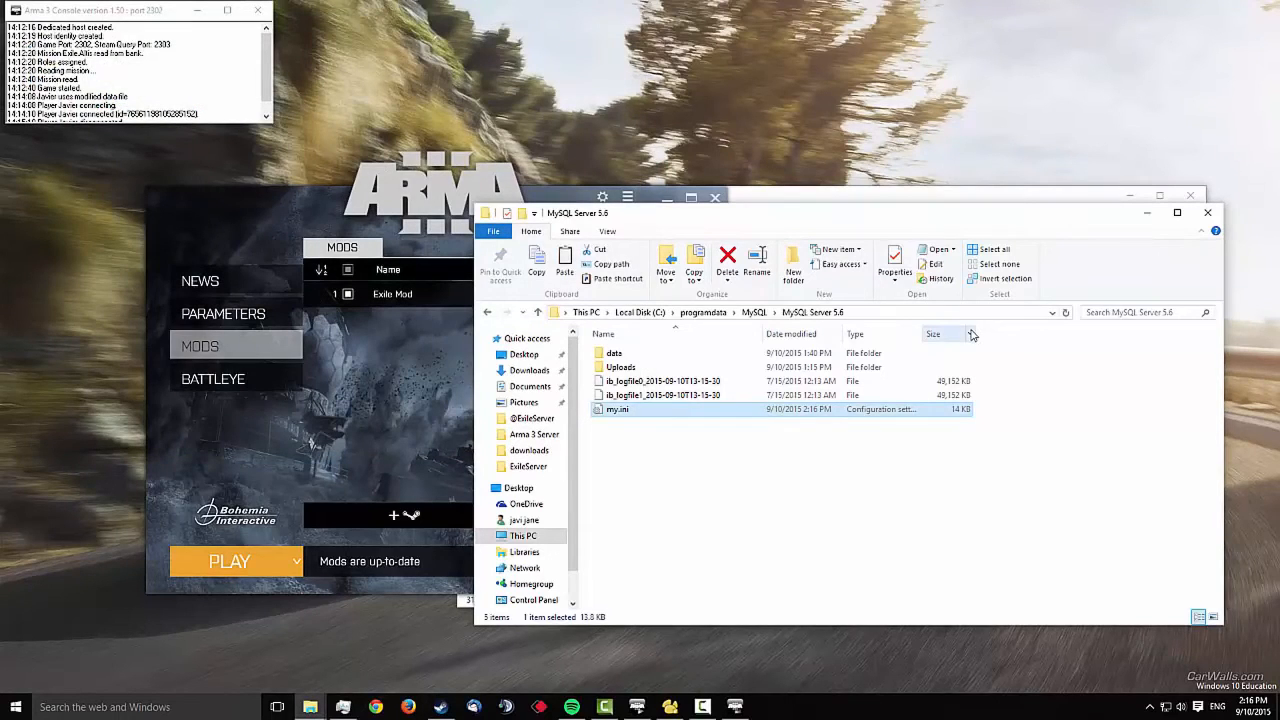
Check in MySQL Notifier that the MySQL 5.6 service is running
left_click(1043, 488)
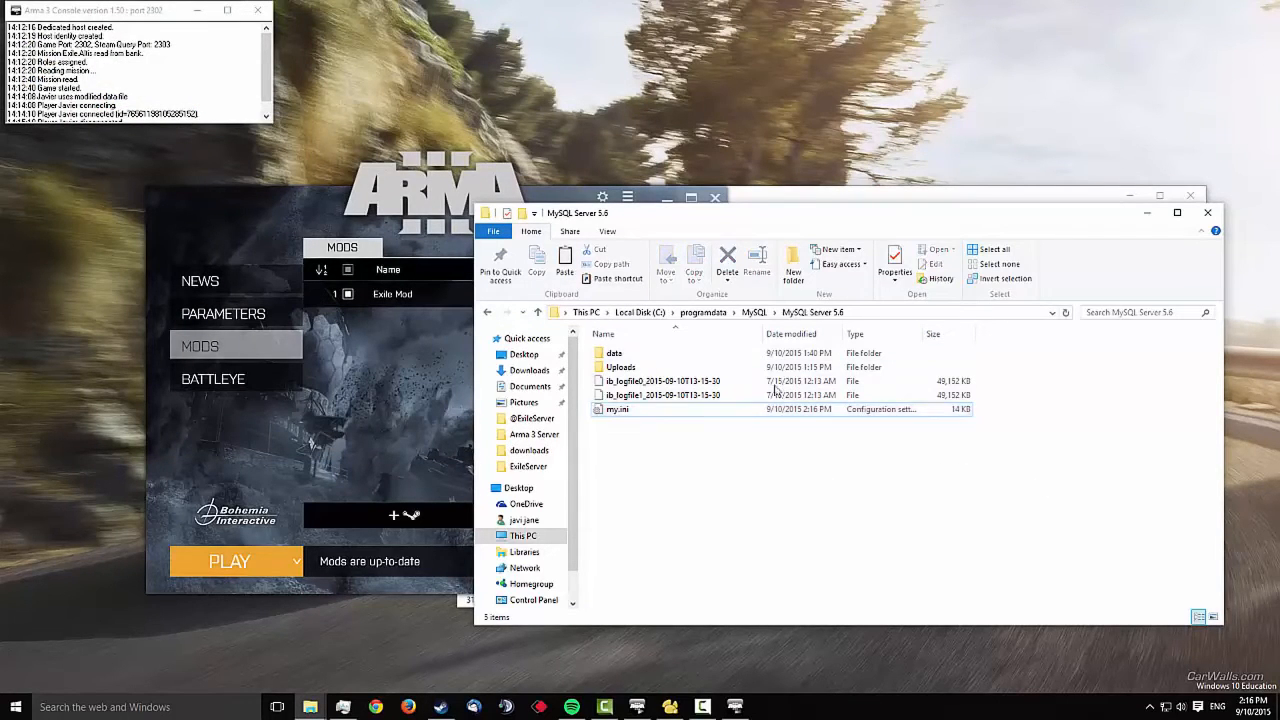
left_click(1149, 707)
left_click(1190, 680)
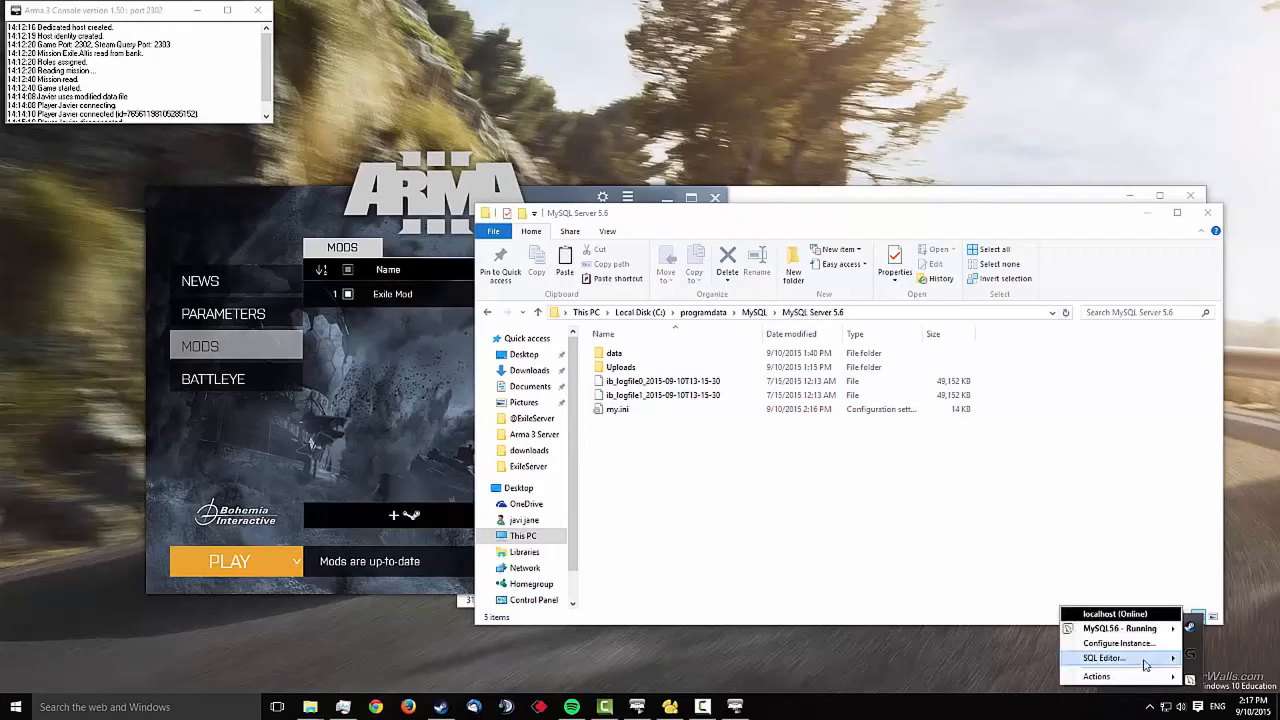
left_click(1002, 660)
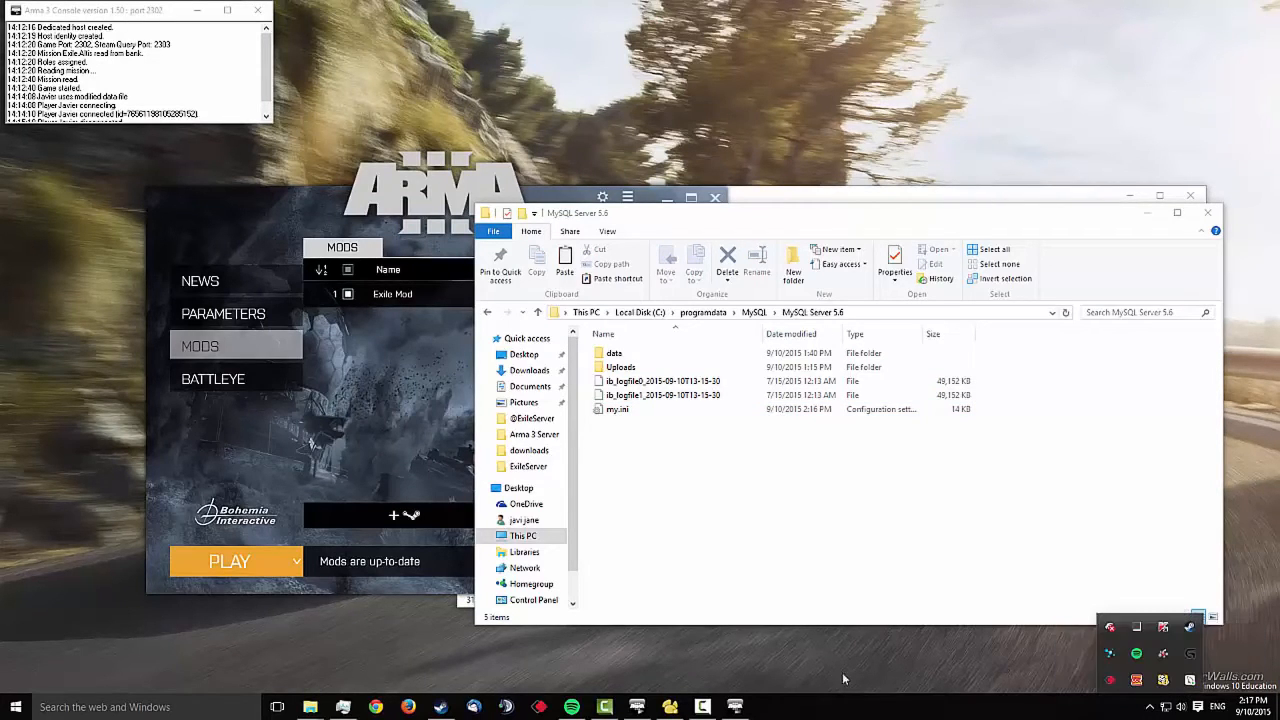
Close the Arma 3 server console and the Arma 3 Launcher
mouse_move(735, 706)
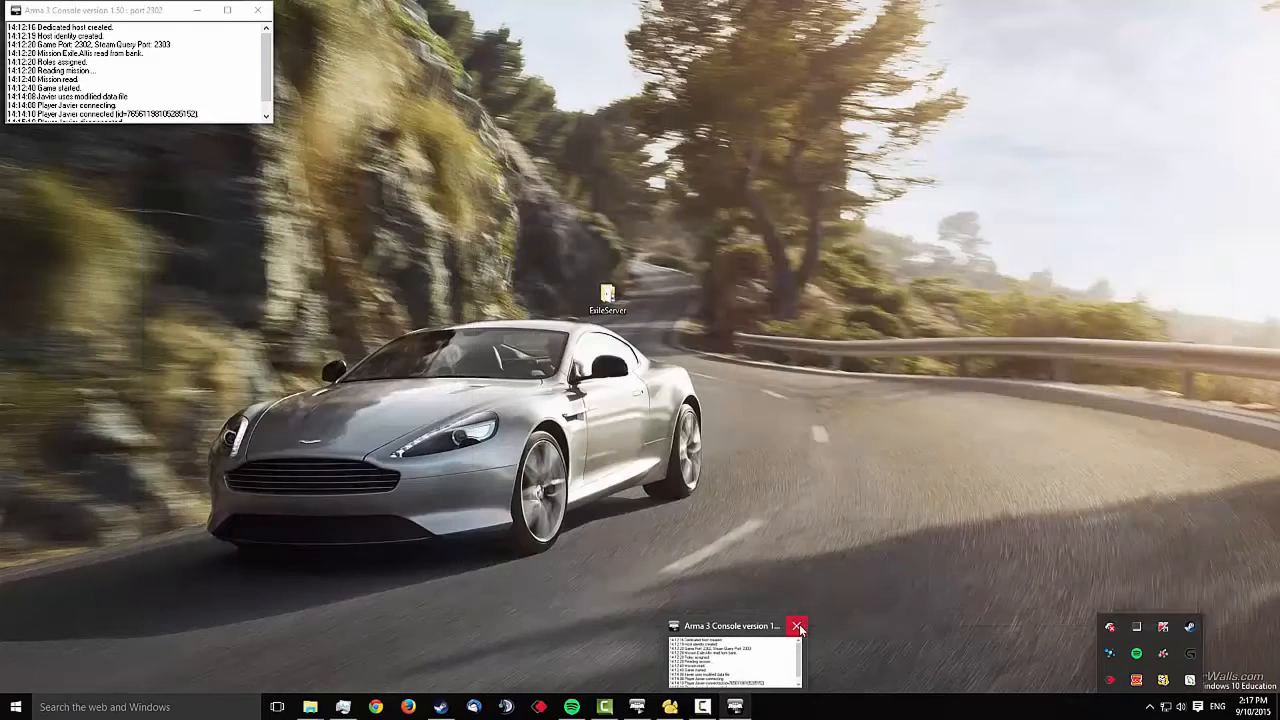
left_click(798, 626)
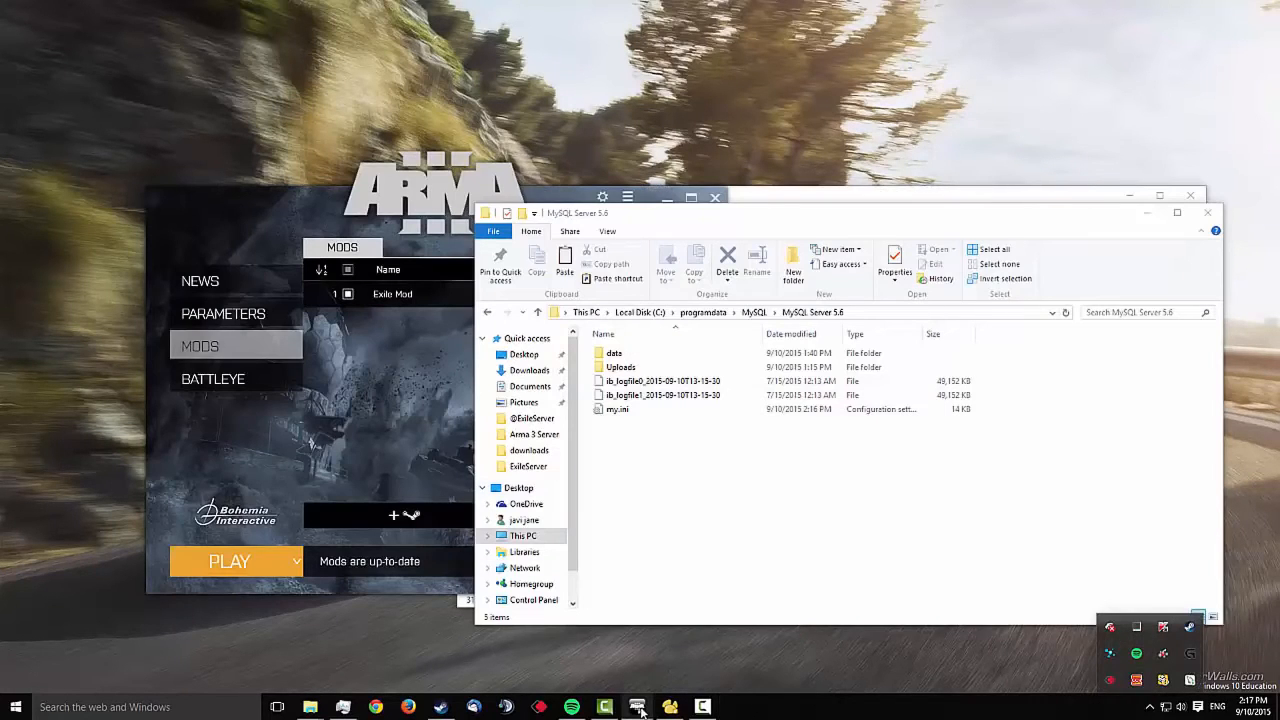
mouse_move(641, 708)
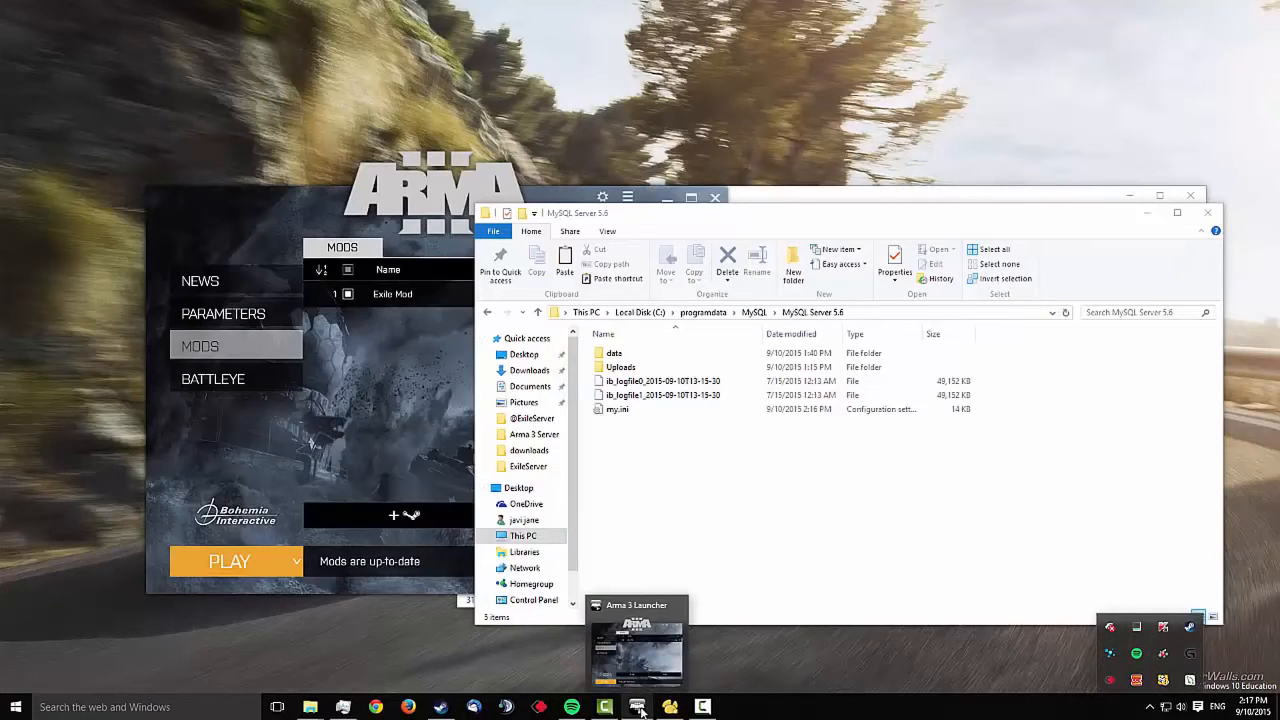
left_click(677, 605)
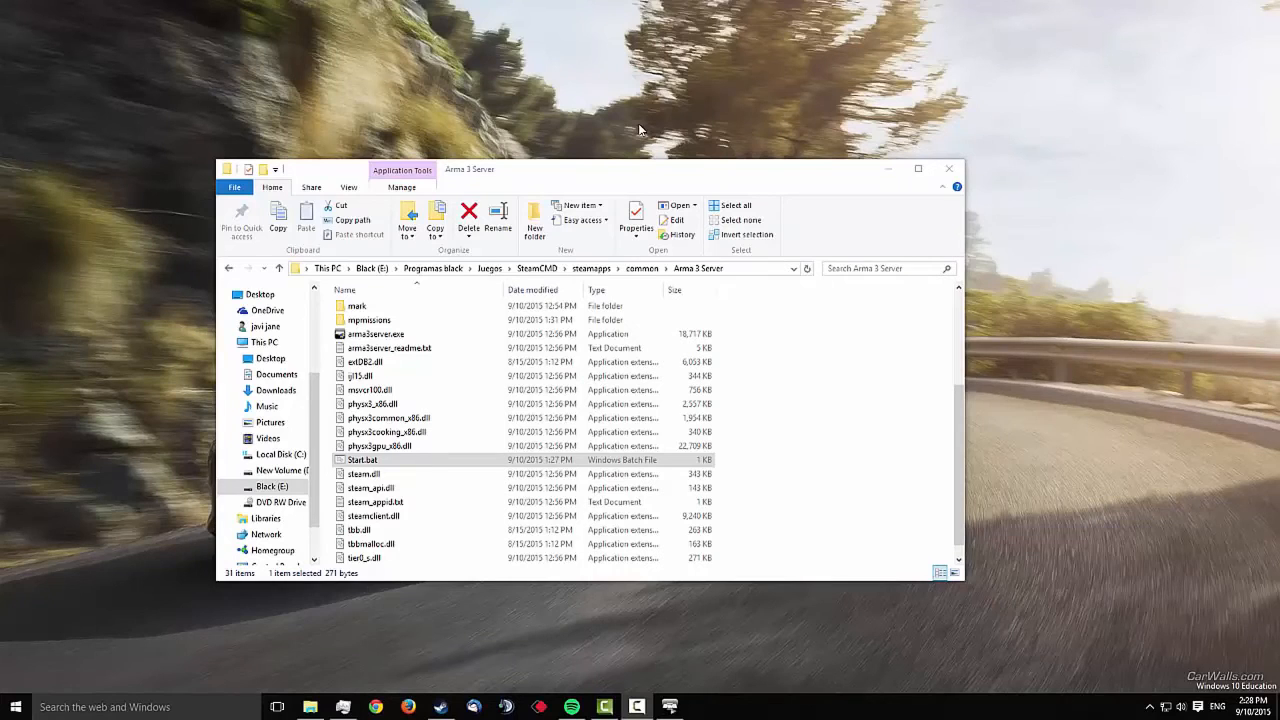
Restart the dedicated server with Start.bat and launch Arma 3 again
double_click(418, 463)
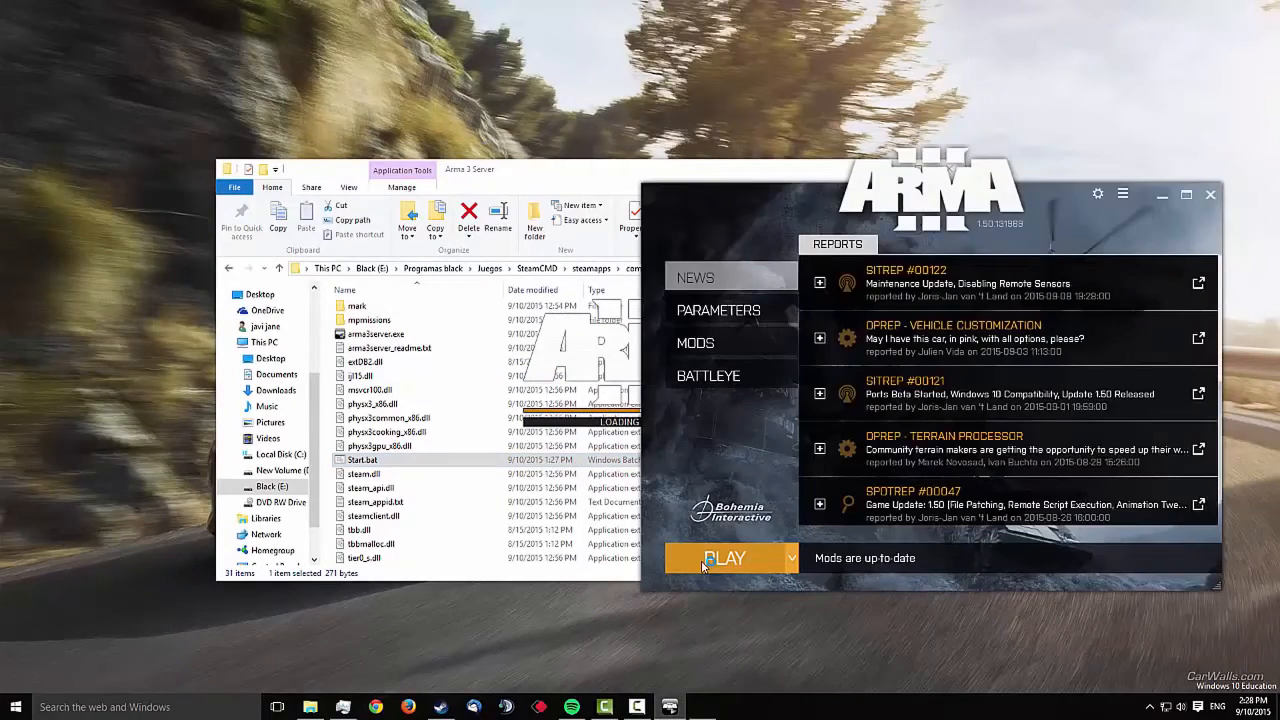
left_click(709, 561)
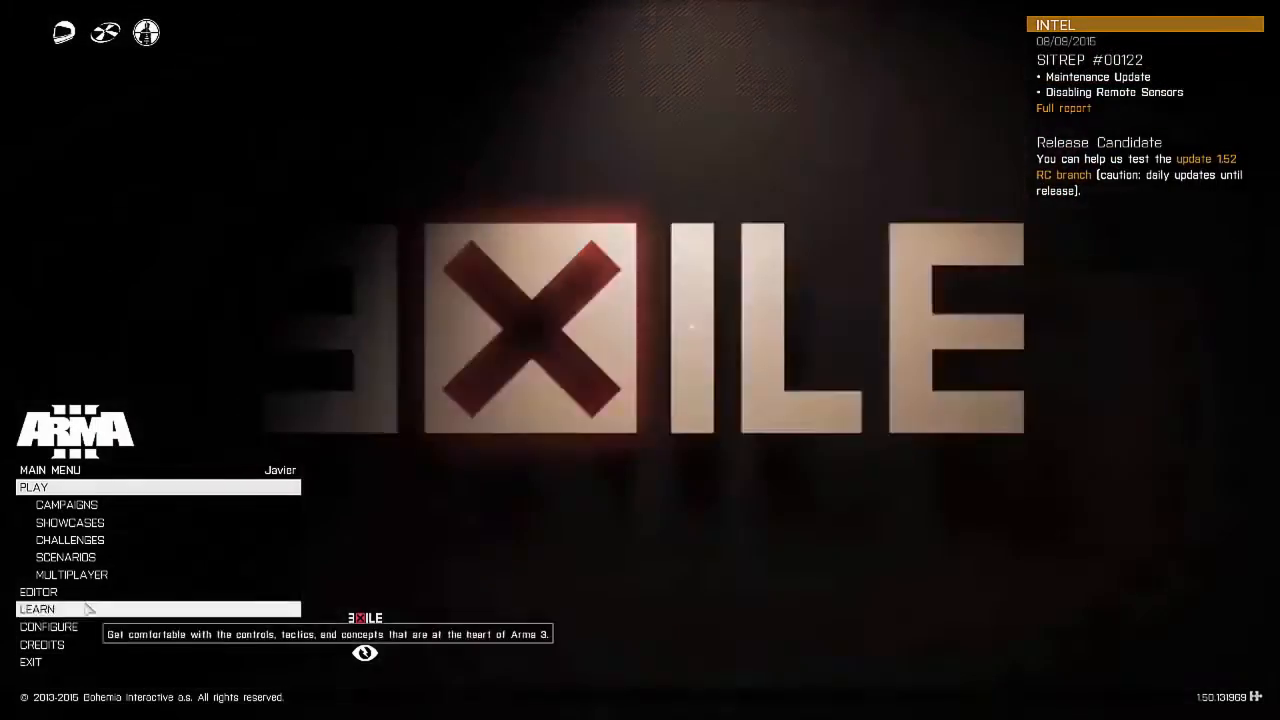
Rejoin the EXILE MOD test LAN server and confirm the player slot
left_click(88, 575)
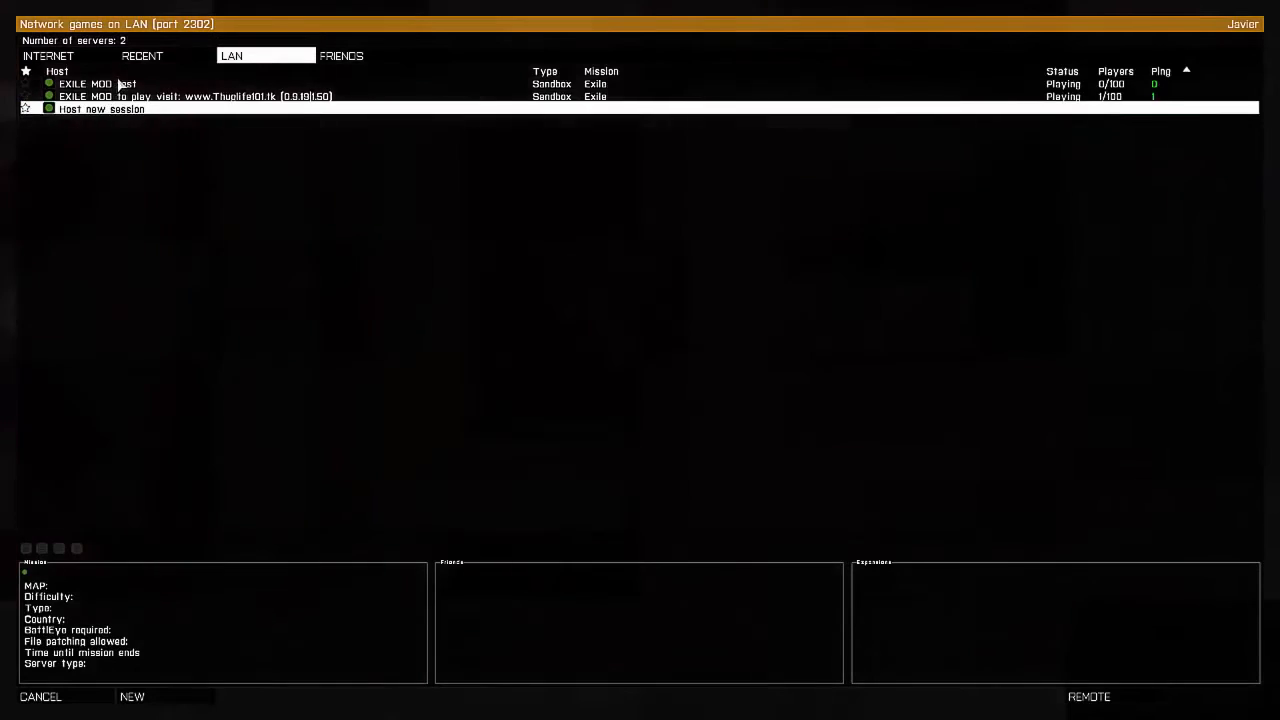
double_click(117, 85)
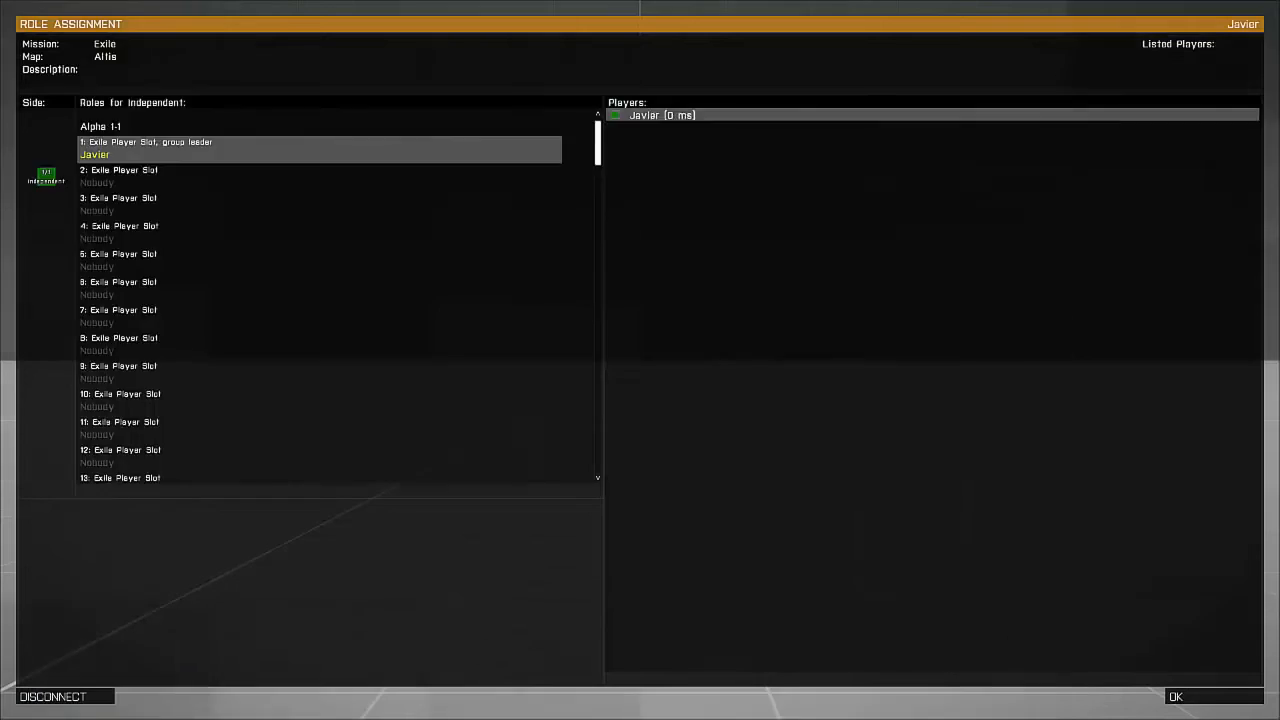
left_click(1170, 694)
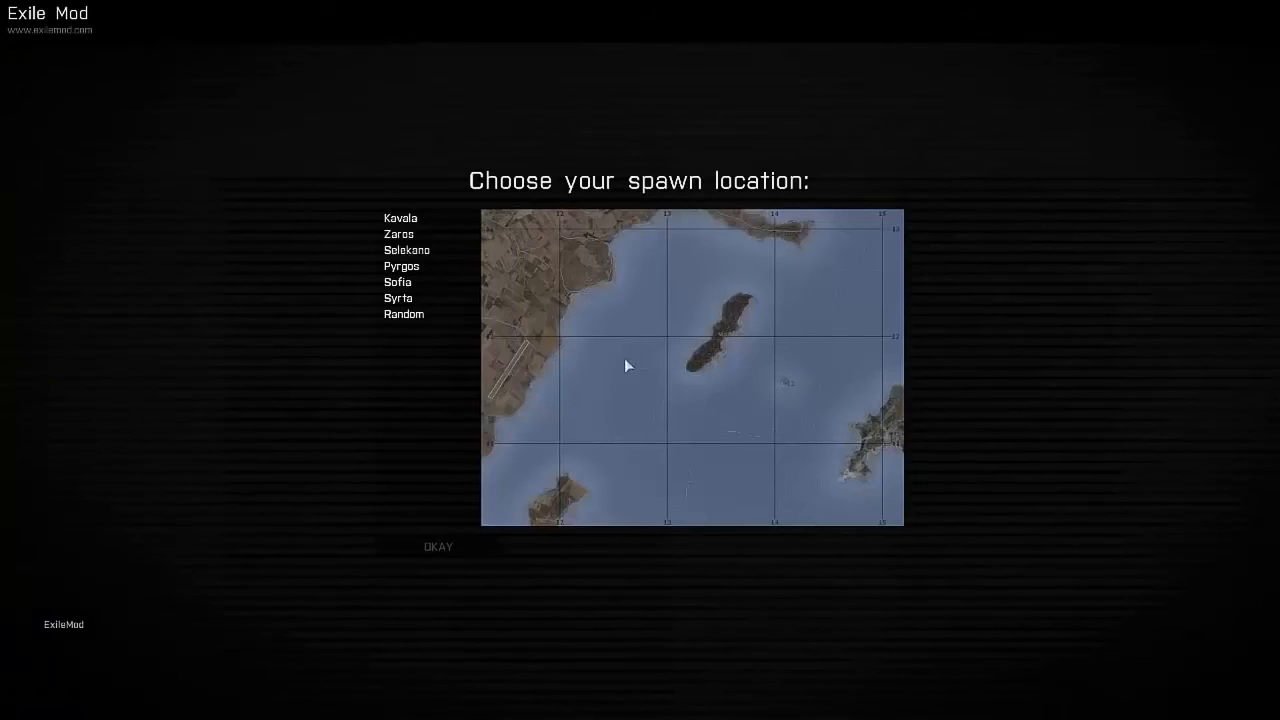
Choose Kavala as the Exile spawn location and confirm it to start spawning
left_click(400, 218)
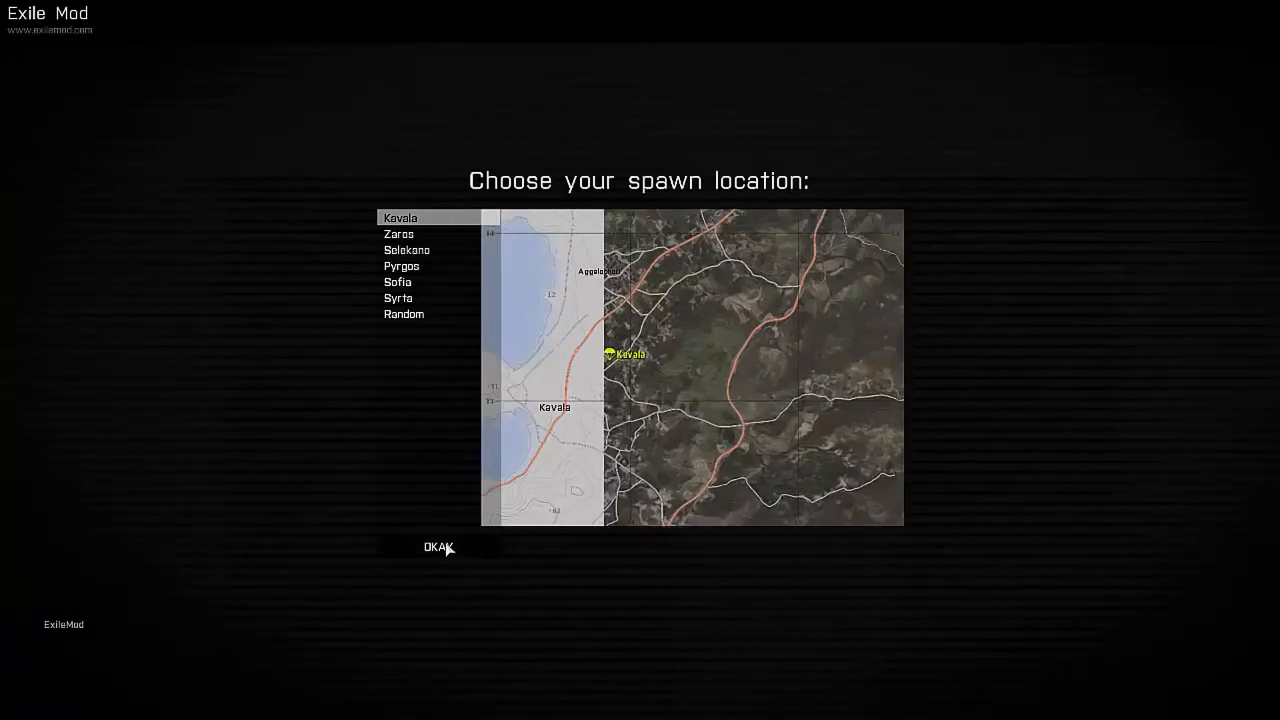
left_click(446, 548)
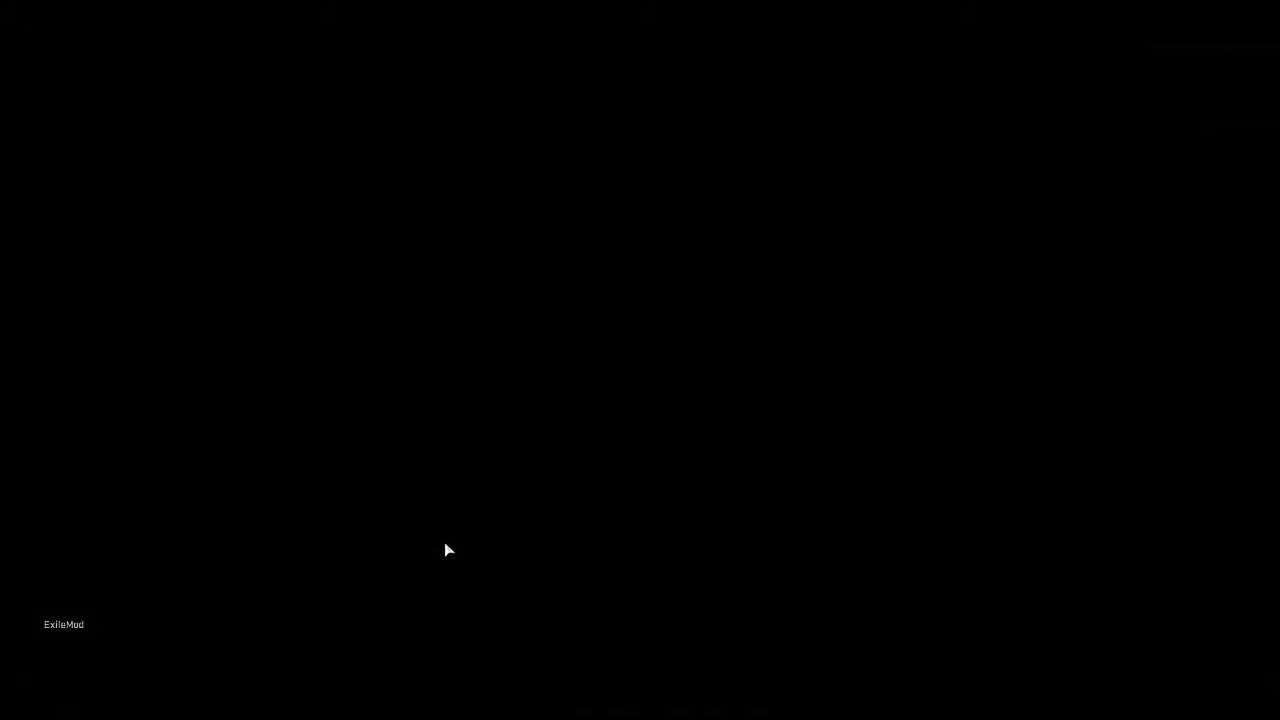